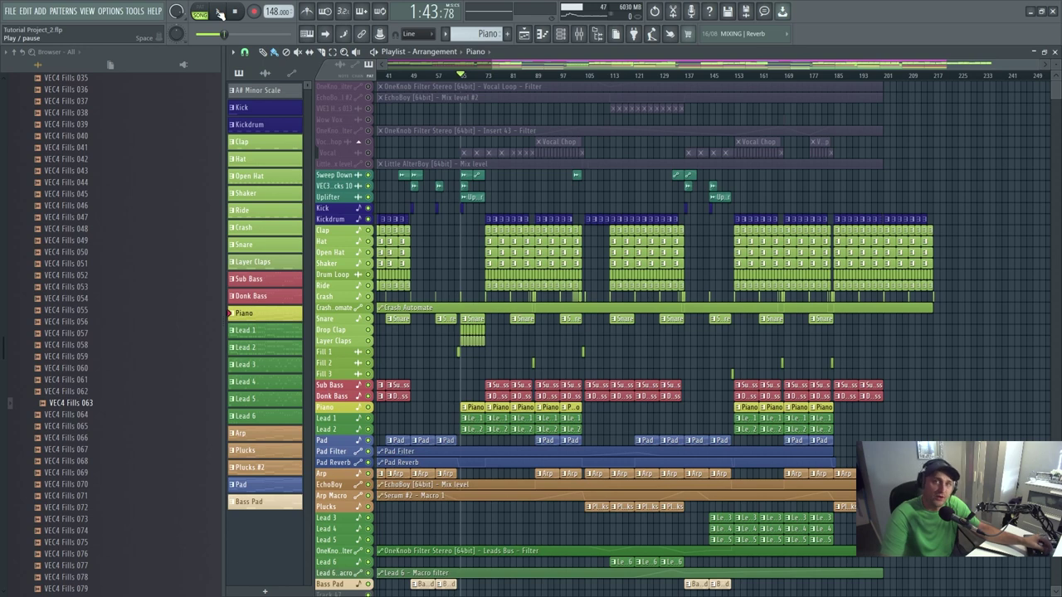
# - Play the arrangement from bar 65 with the vocal tracks muted
pyautogui.click(219, 12)
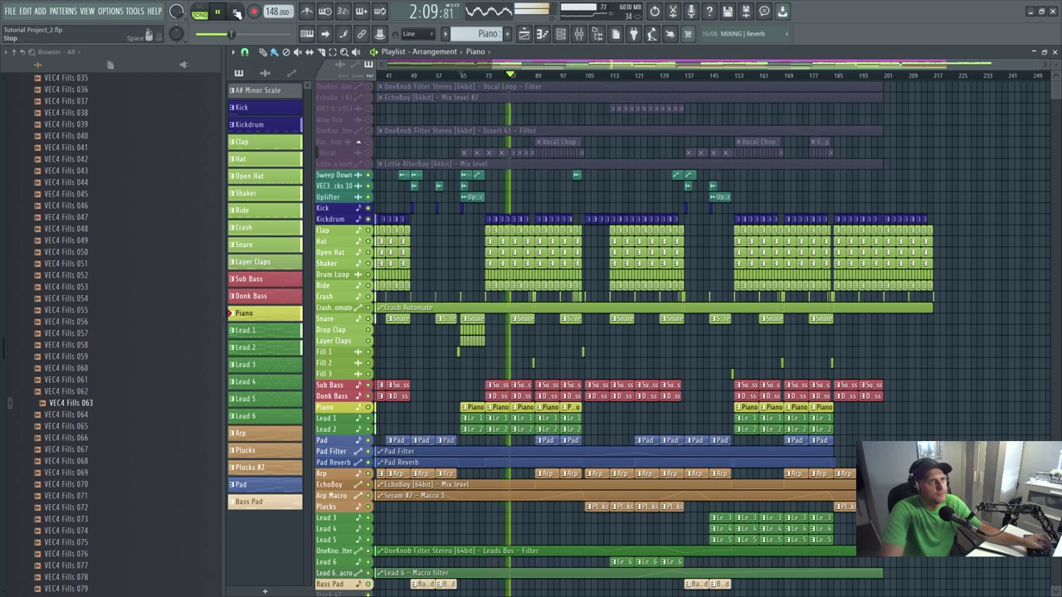
pyautogui.click(236, 13)
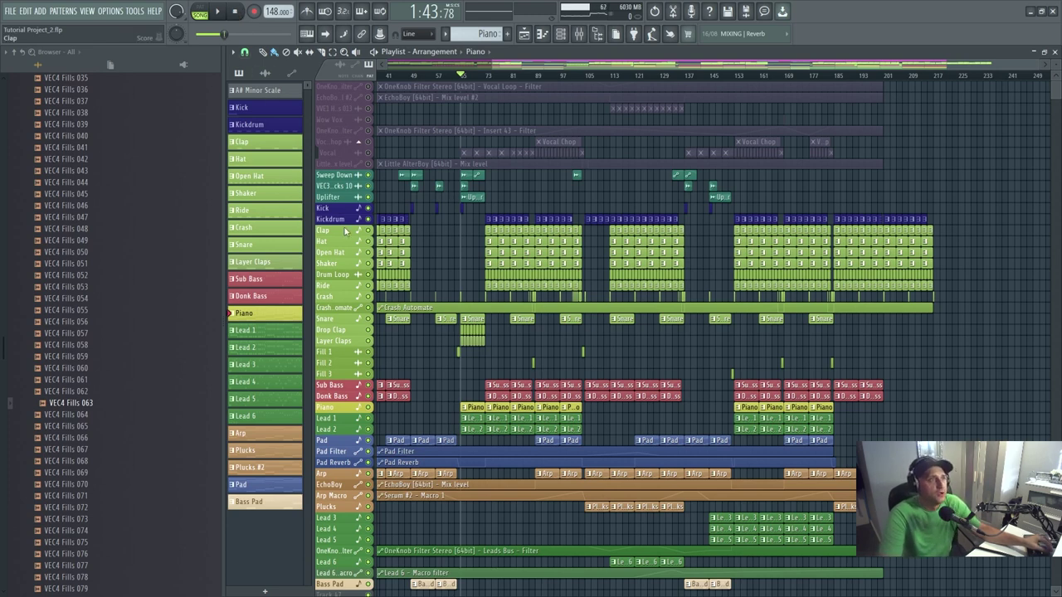
# - Unmute the vocal tracks, enlarge the playlist track height and play the arrangement from bar 65 with the vocals
pyautogui.rightClick(368, 163)
pyautogui.rightClick(368, 163)
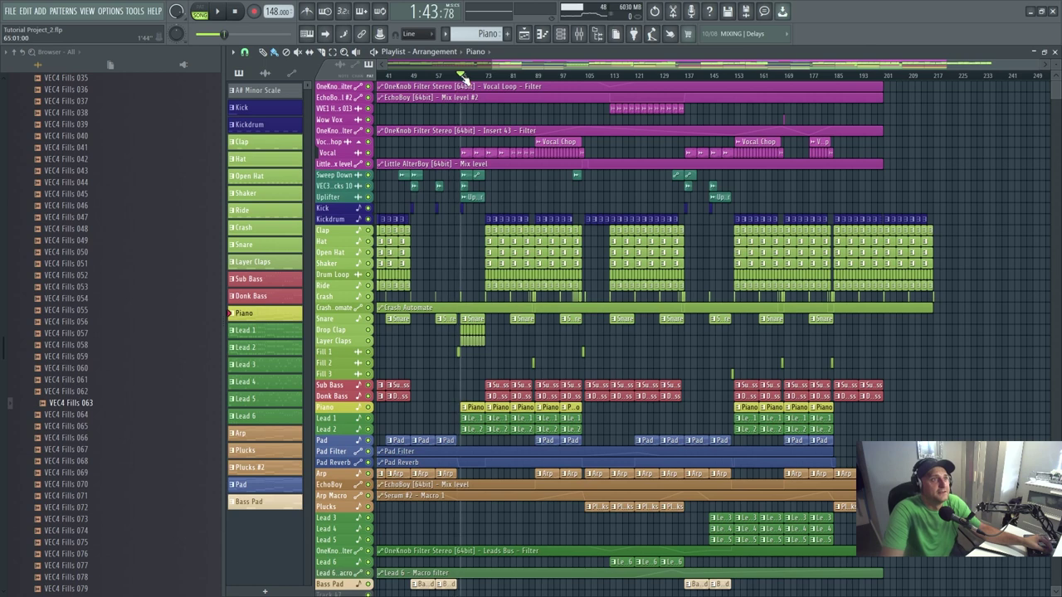
pyautogui.click(220, 12)
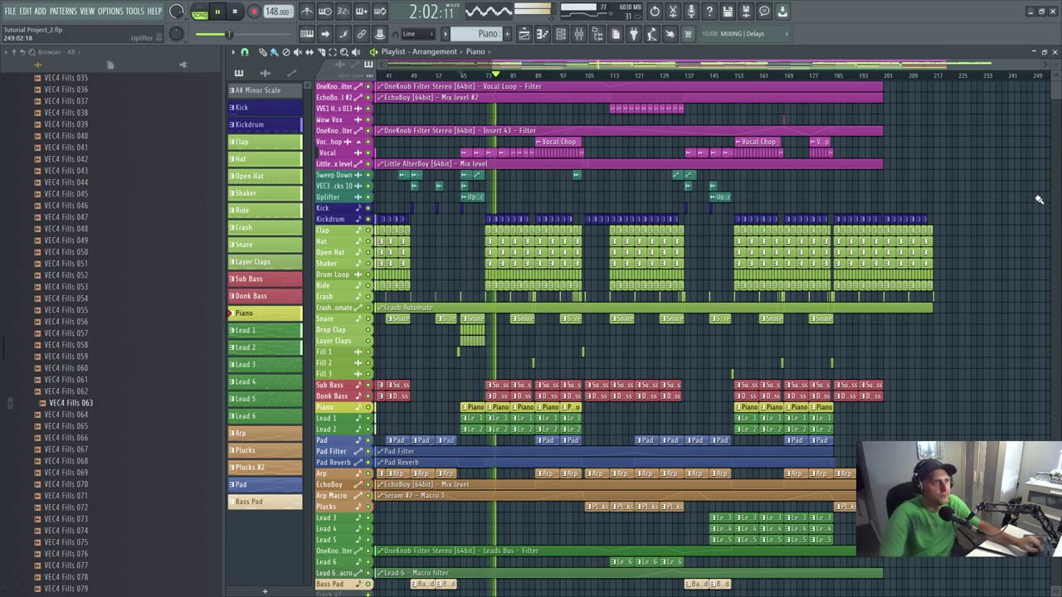
pyautogui.scroll(3, 1037, 205)
pyautogui.scroll(2, 1047, 237)
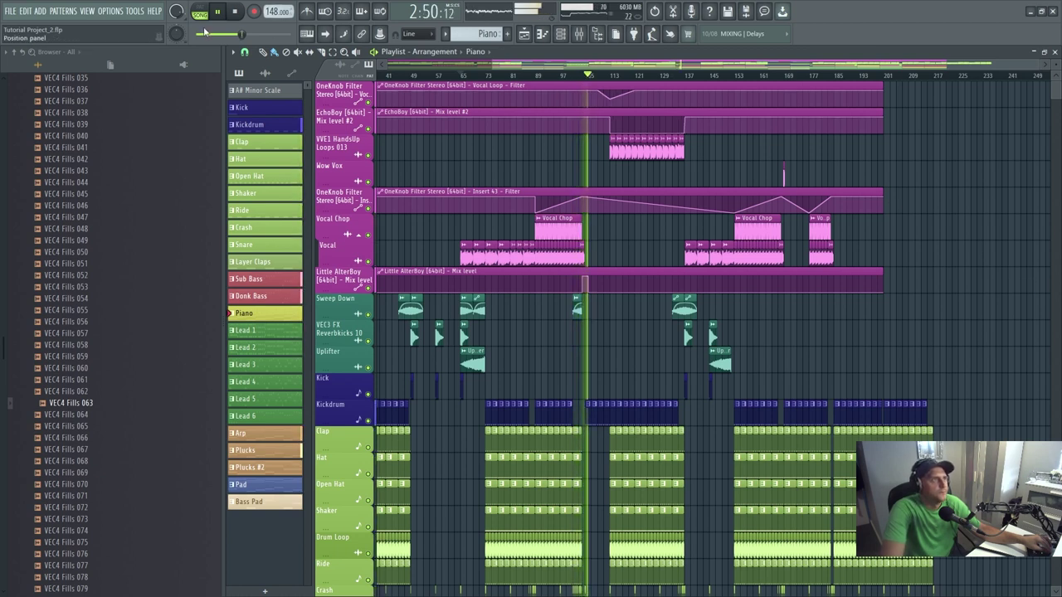
pyautogui.click(229, 12)
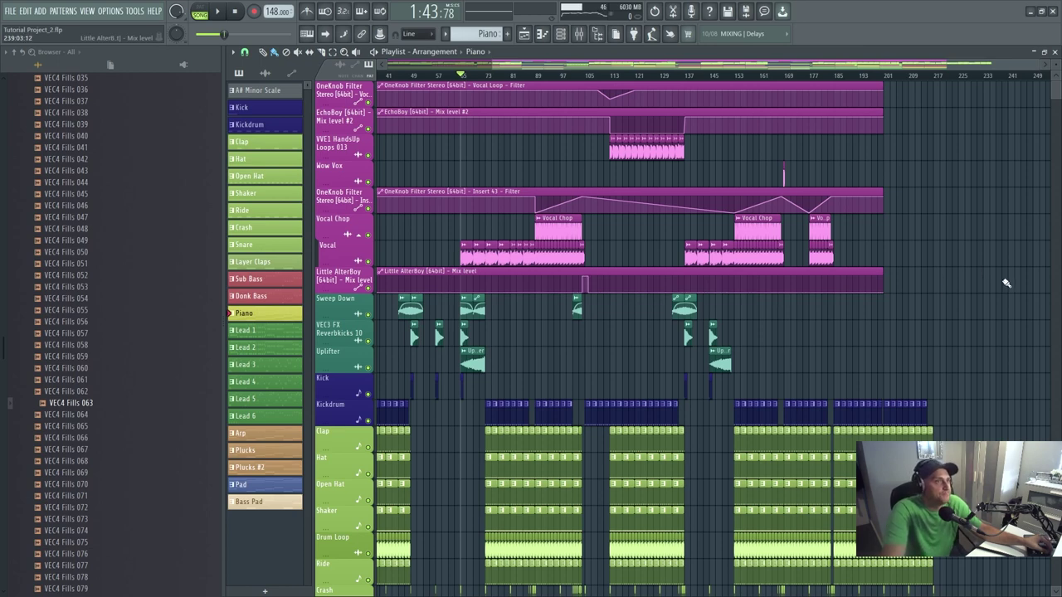
# - Solo the Vocal track with its Little AlterBoy, OneKnob Filter Insert 43 and Vocal Chop tracks enabled, auditioning from bar 102
pyautogui.scroll(-2, 1006, 286)
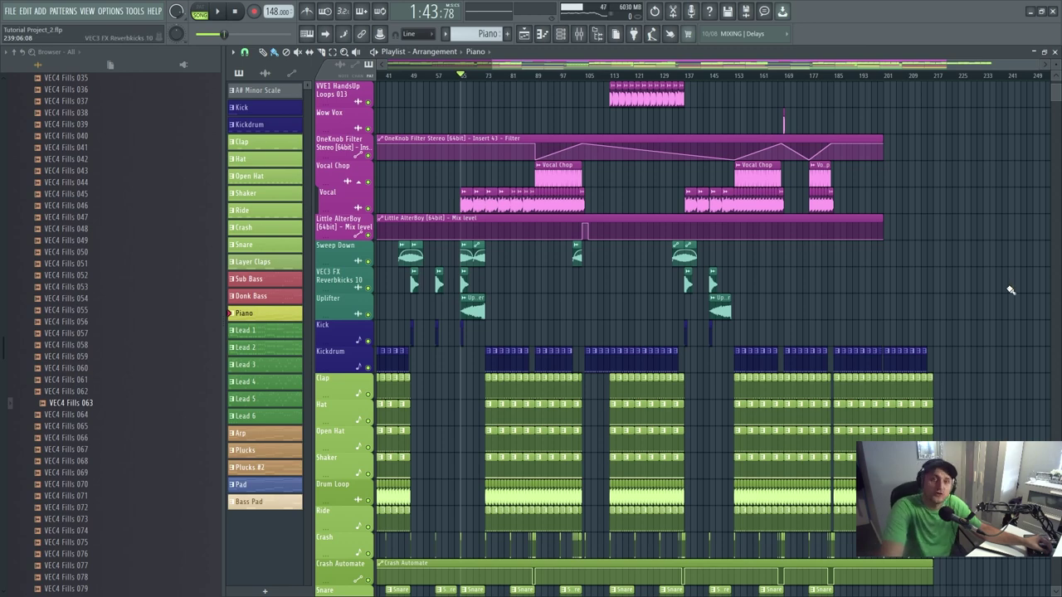
pyautogui.scroll(2, 1010, 290)
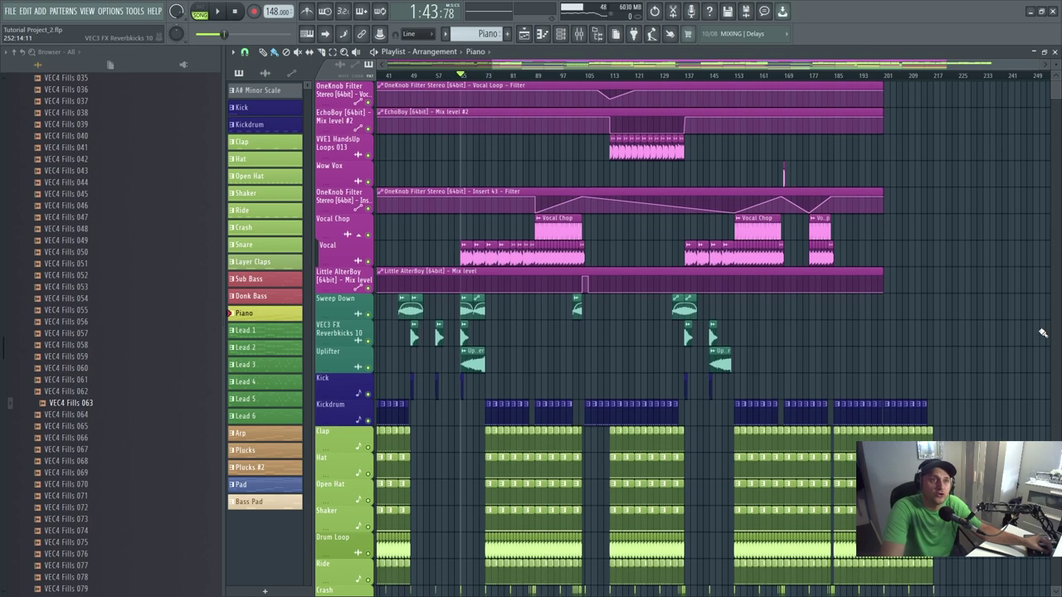
pyautogui.keyDown('ctrl'); pyautogui.click(368, 261); pyautogui.keyUp('ctrl')
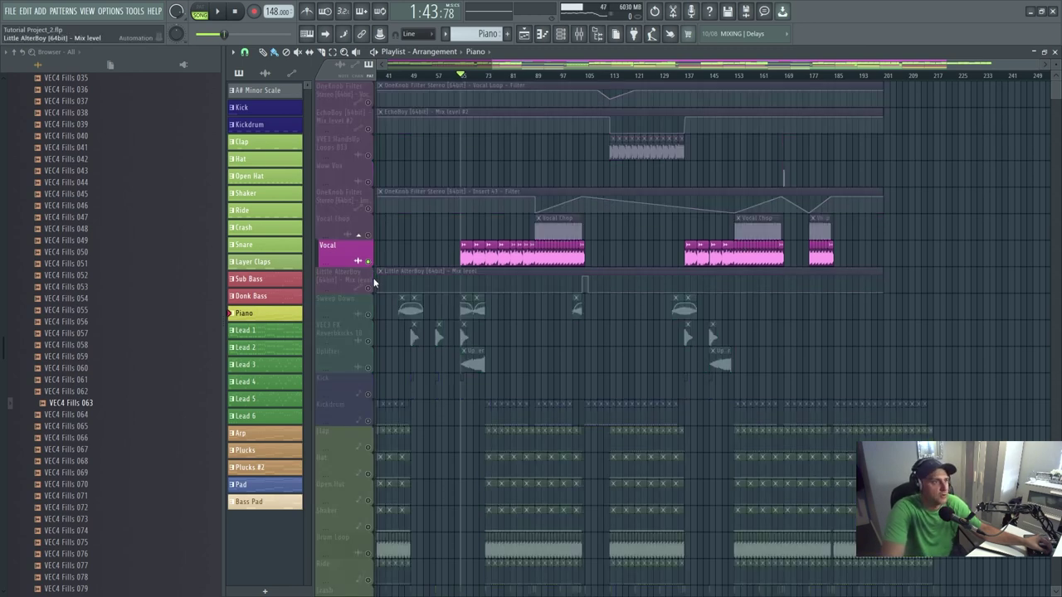
pyautogui.click(370, 287)
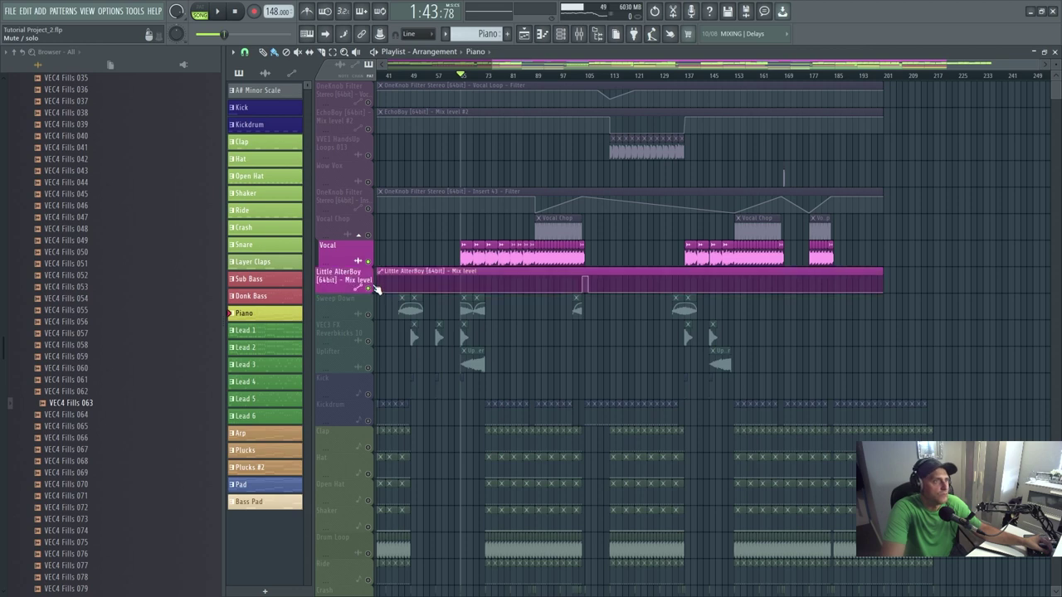
pyautogui.click(578, 77)
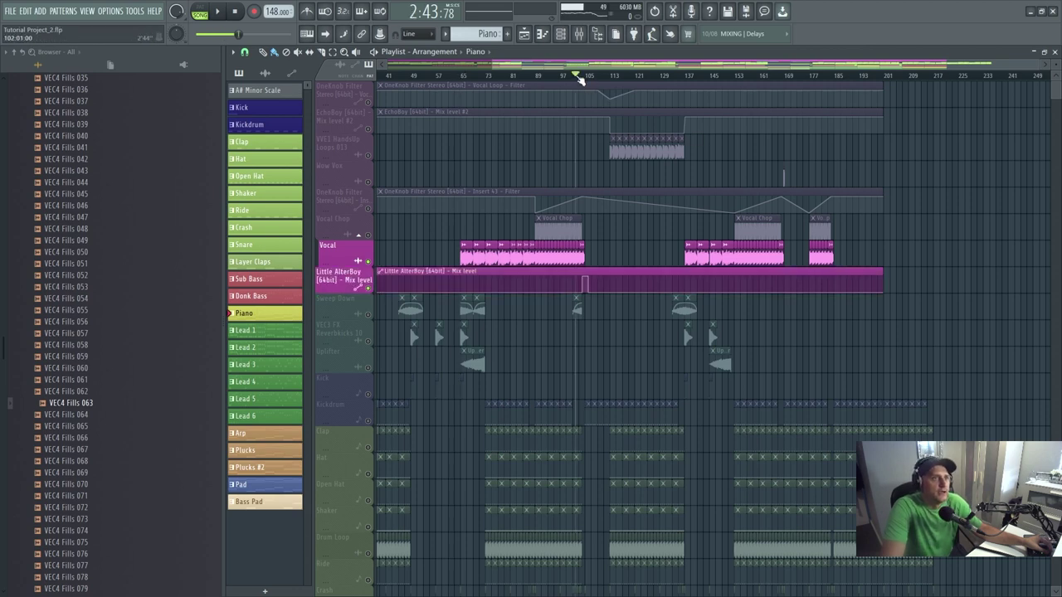
pyautogui.click(368, 207)
pyautogui.click(368, 235)
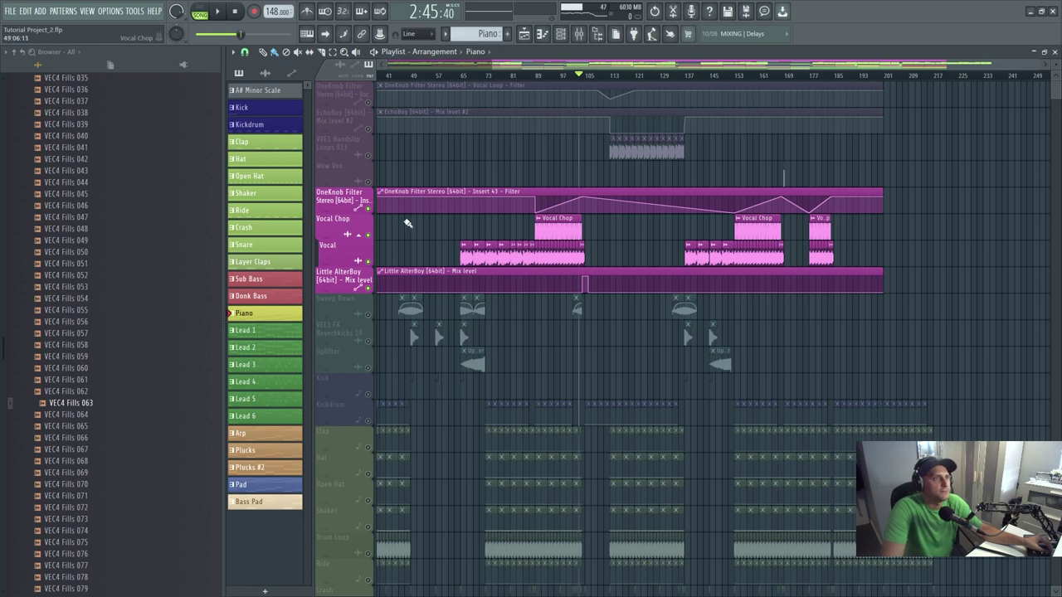
# - Solo the Vocal Chop track and play its first clip from bar 89
pyautogui.rightClick(368, 236)
pyautogui.click(536, 77)
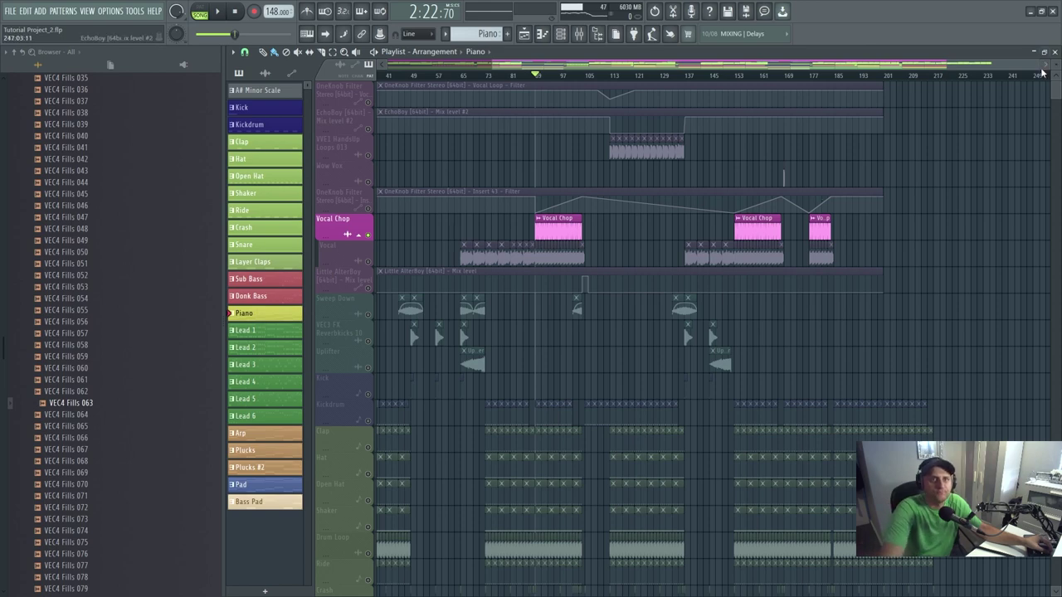
pyautogui.moveTo(1036, 66); pyautogui.dragTo(759, 85)
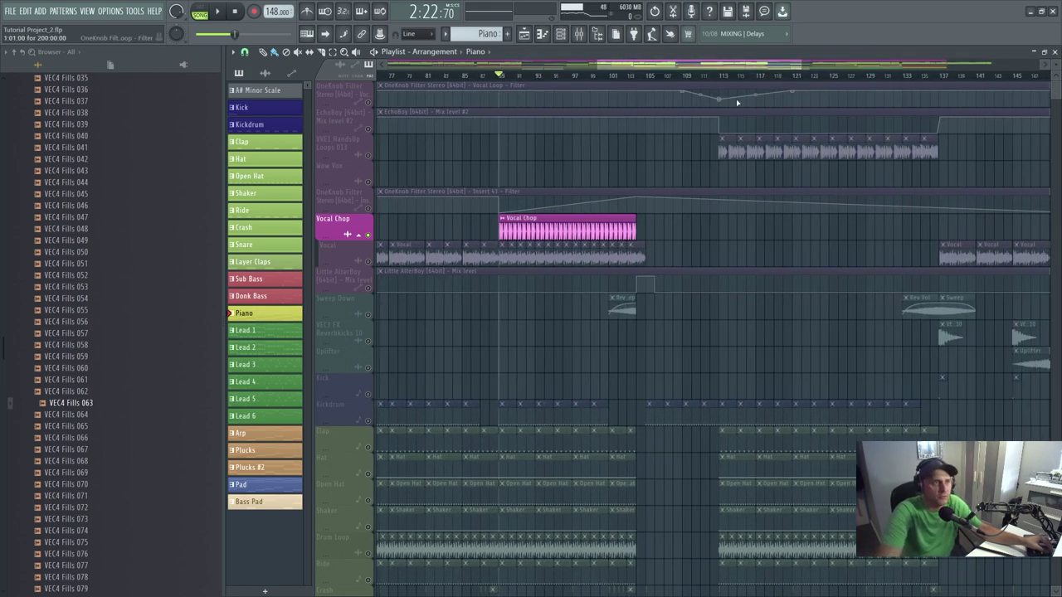
pyautogui.click(219, 12)
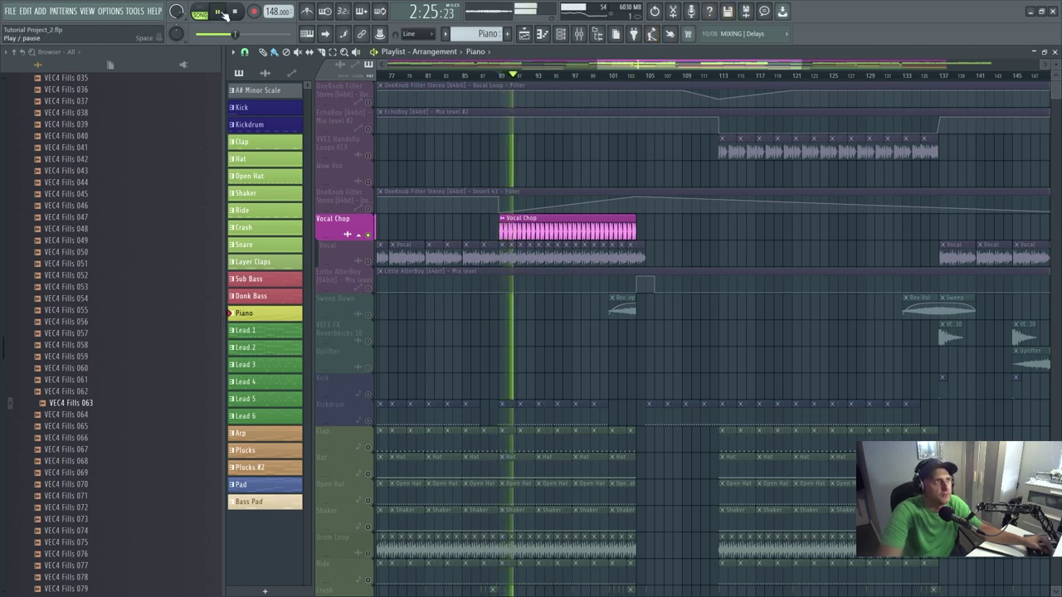
pyautogui.click(219, 11)
# - Disable OneKnob Filter Stereo and Little AlterBoy on the Vocal Chop mixer insert and audition the clip from bar 89
pyautogui.click(578, 33)
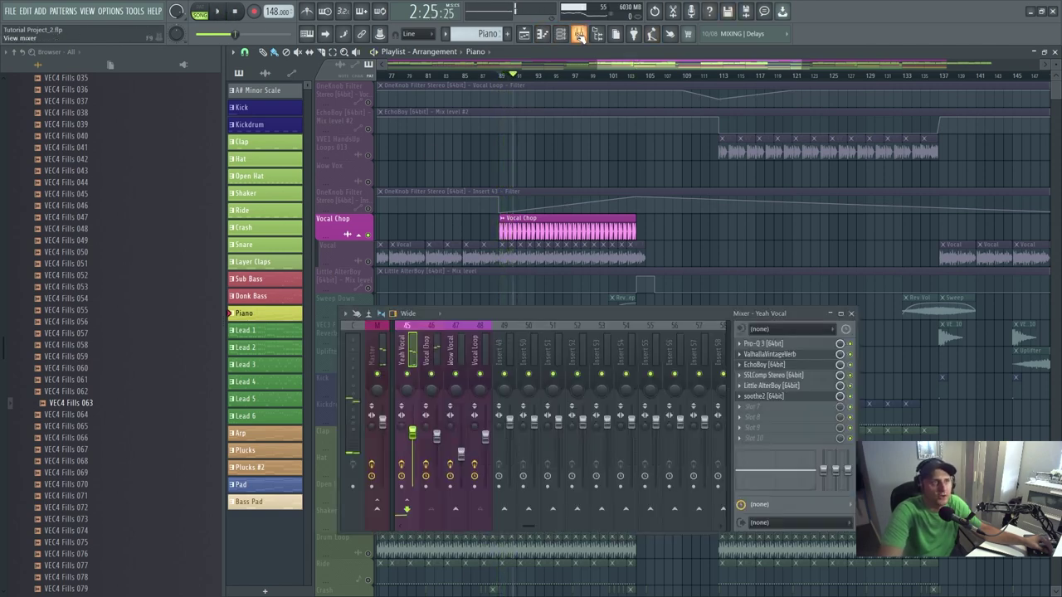
pyautogui.click(431, 352)
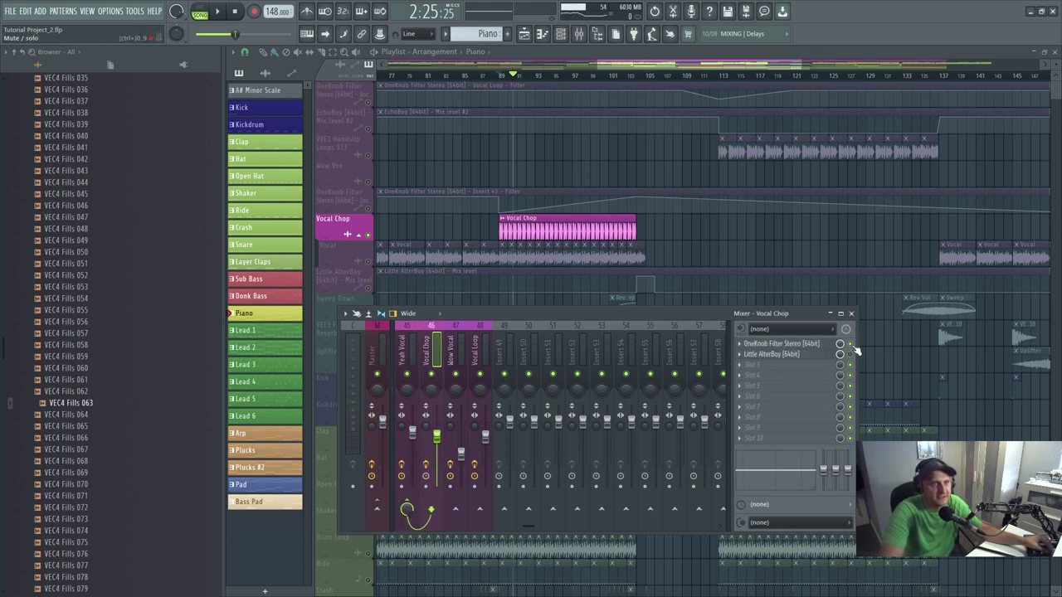
pyautogui.click(224, 11)
pyautogui.click(225, 12)
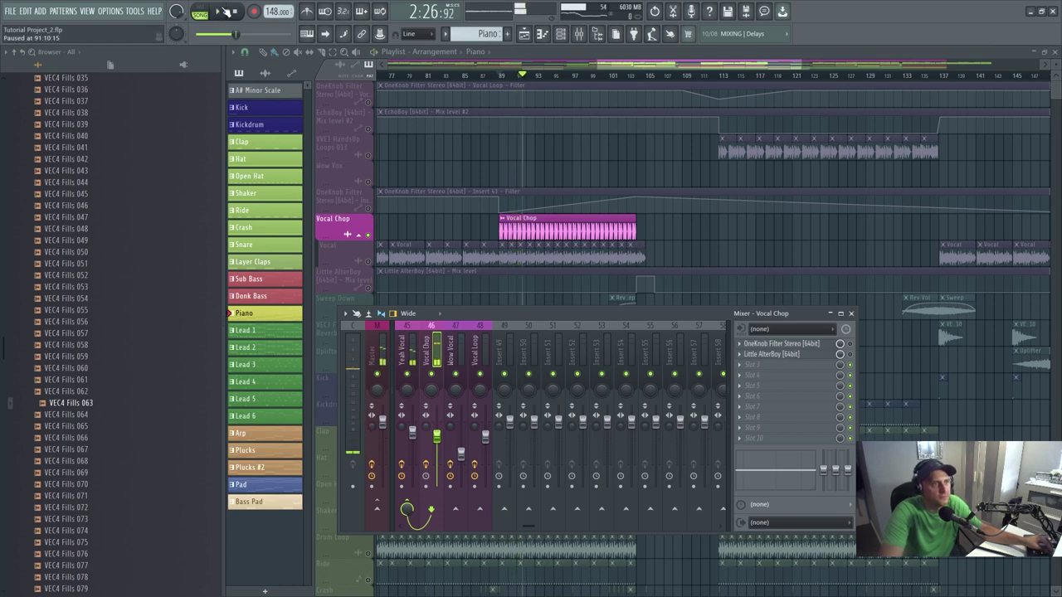
pyautogui.click(508, 76)
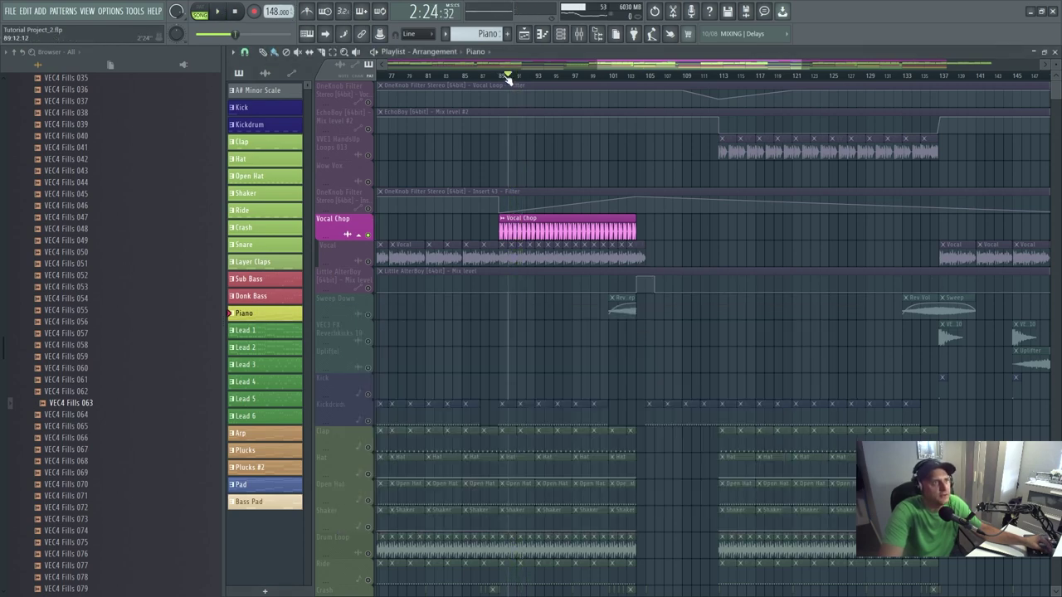
pyautogui.press('space')
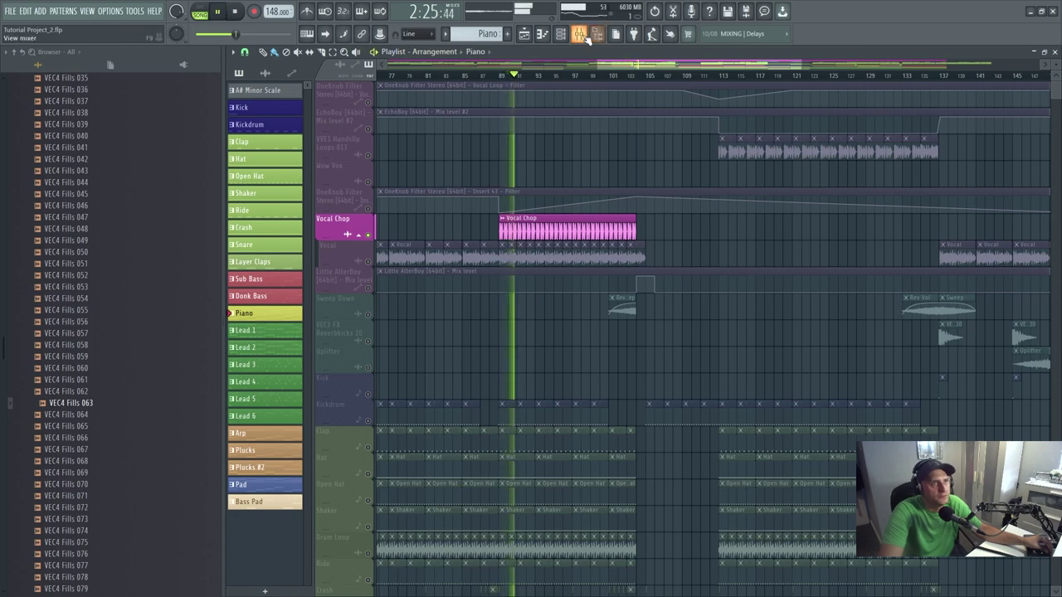
pyautogui.press('F9')
pyautogui.click(234, 14)
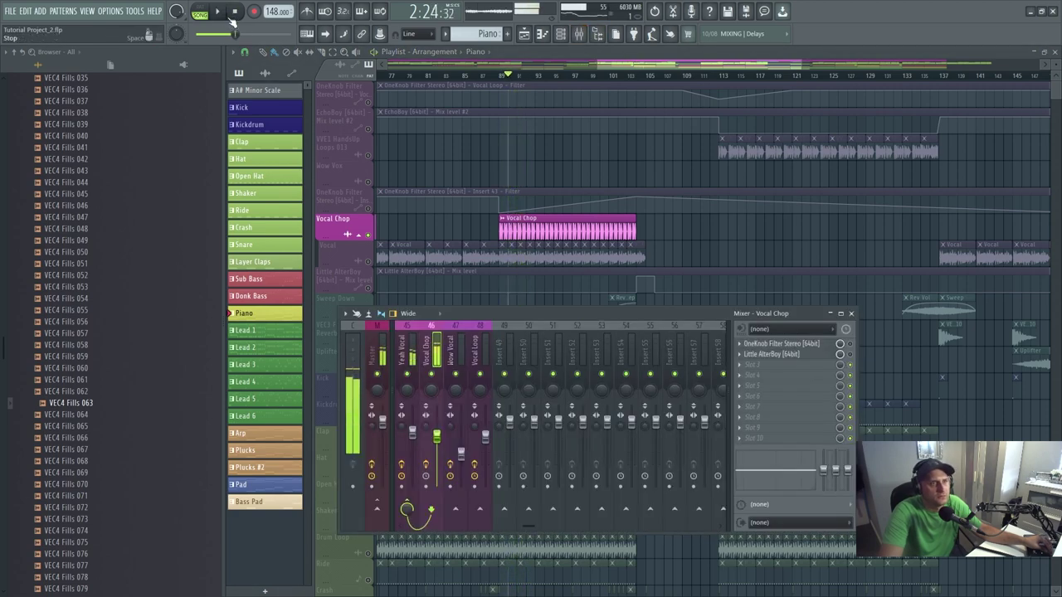
# - Inspect the channel settings of the Vocal Chop clip's sample
pyautogui.doubleClick(532, 233)
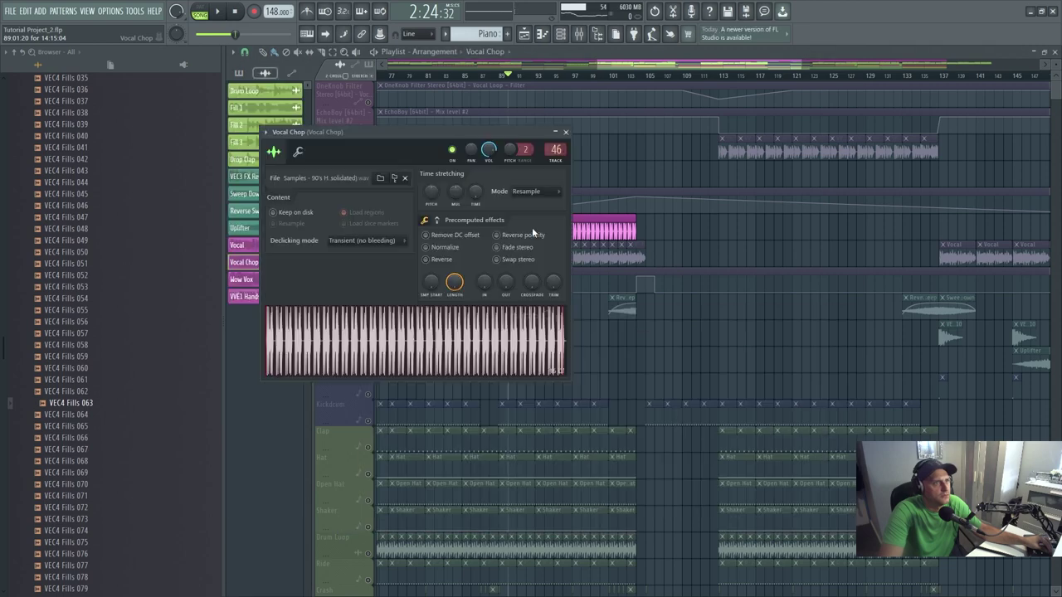
pyautogui.press('Escape')
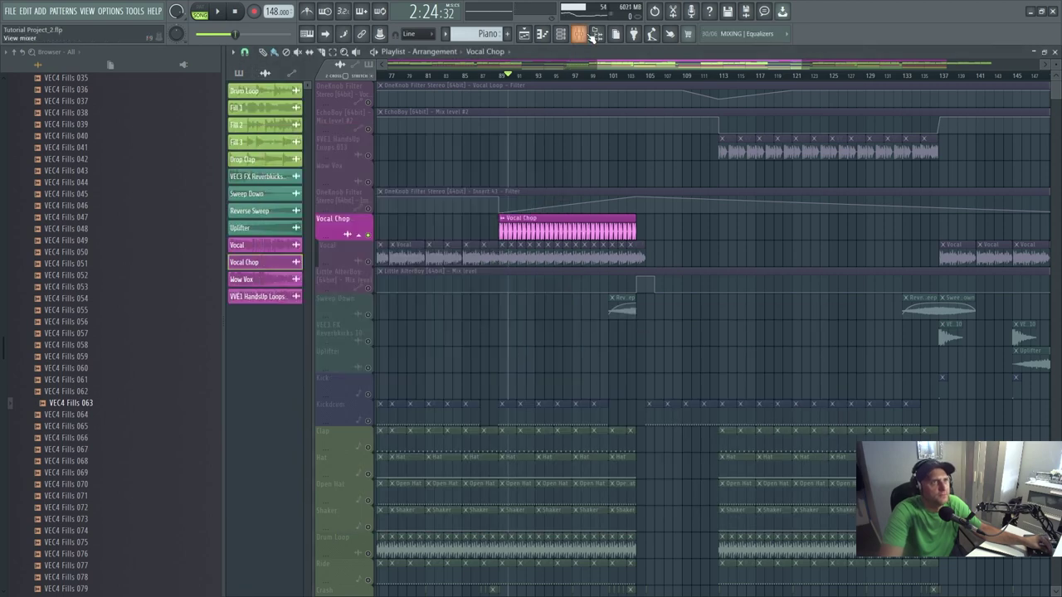
pyautogui.press('F9')
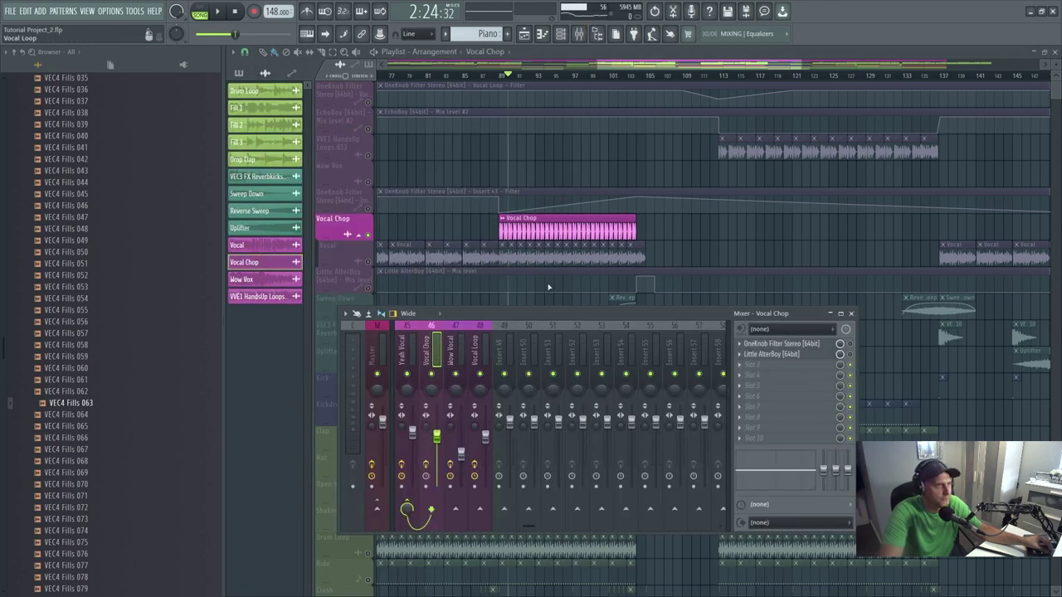
pyautogui.doubleClick(561, 220)
pyautogui.click(565, 133)
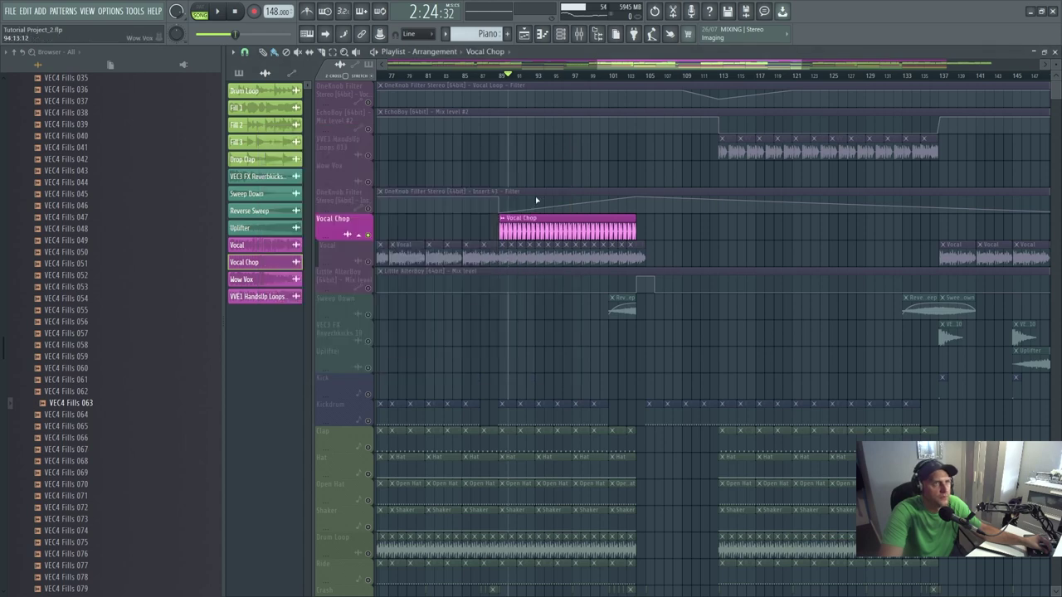
# - Disable Little AlterBoy on the Yeah Vocal mixer insert and play the Vocal Chop clip again
pyautogui.click(579, 35)
pyautogui.click(406, 351)
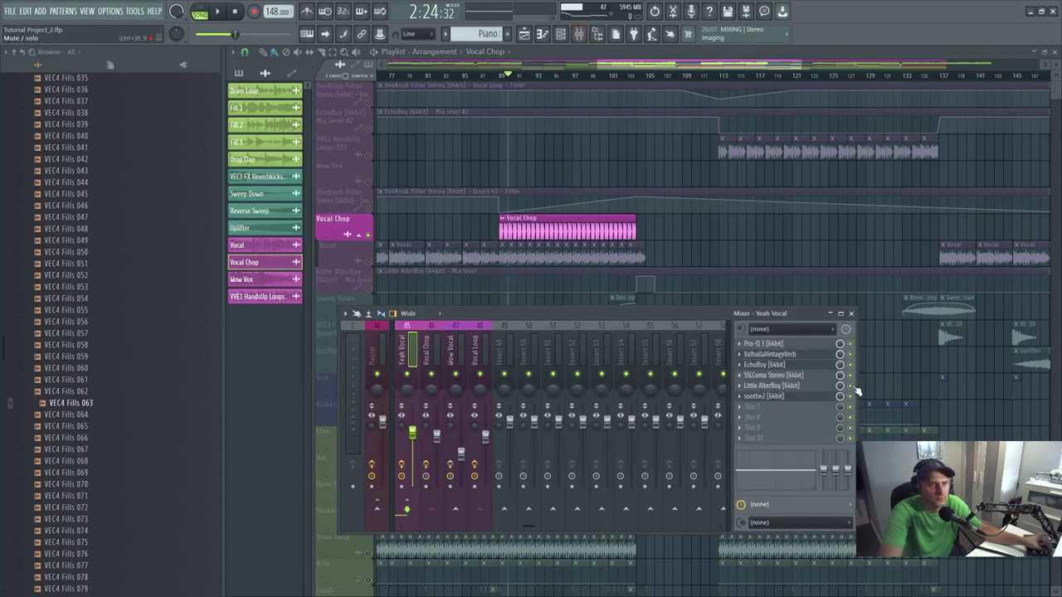
pyautogui.click(219, 12)
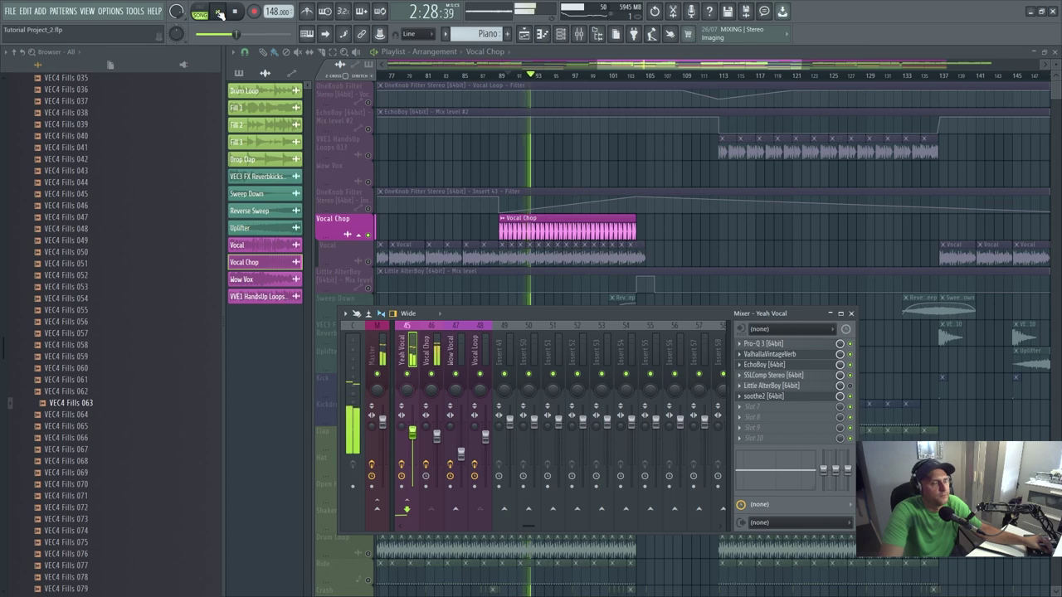
pyautogui.click(219, 13)
pyautogui.press('F9')
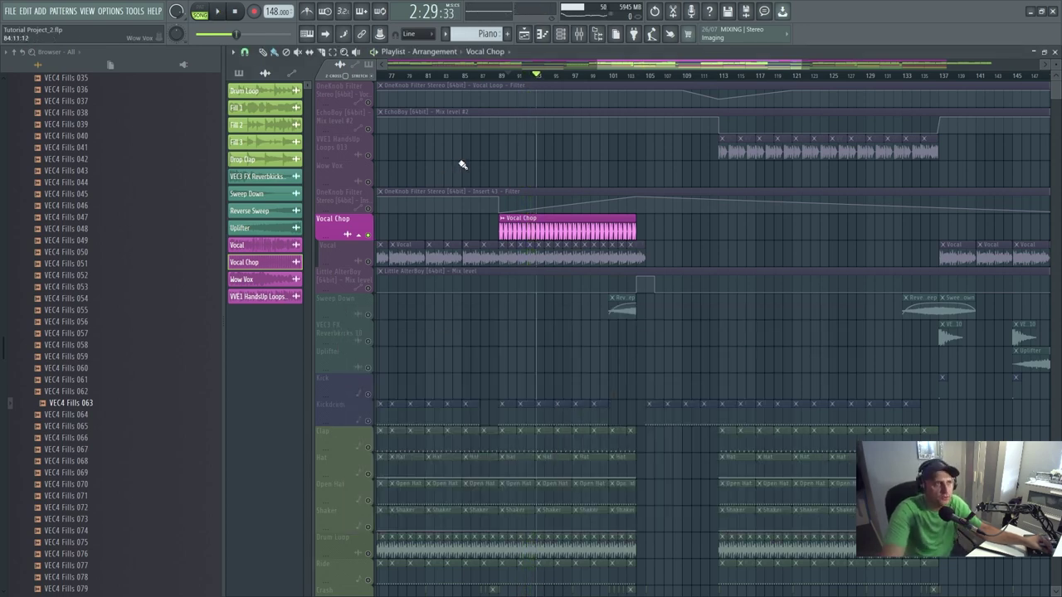
# - Solo the Vocal track and play the start of its clip at bar 77
pyautogui.moveTo(802, 61); pyautogui.dragTo(651, 61)
pyautogui.click(371, 262)
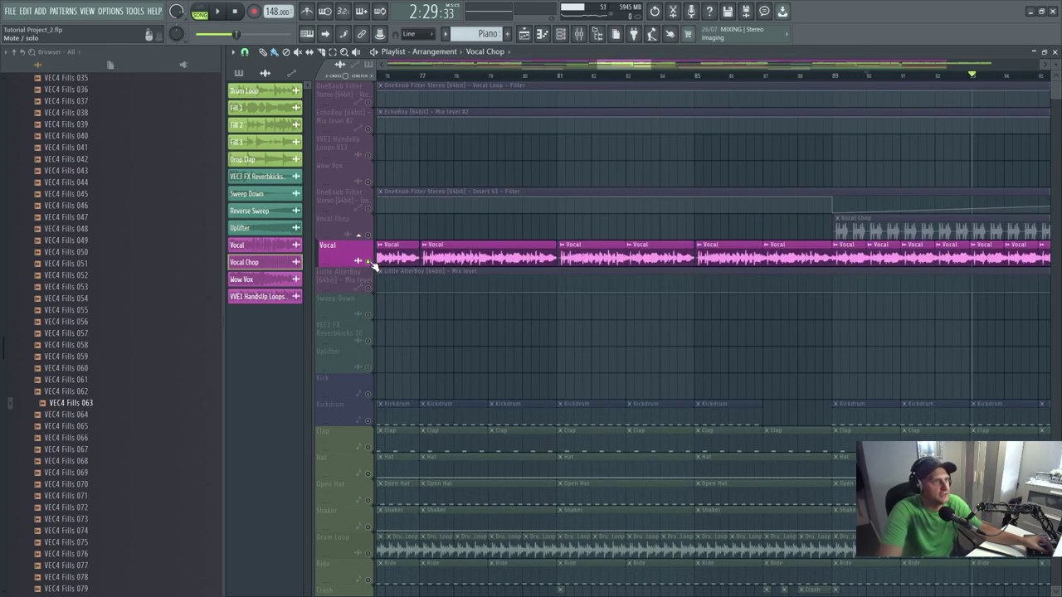
pyautogui.rightClick(368, 262)
pyautogui.rightClick(368, 262)
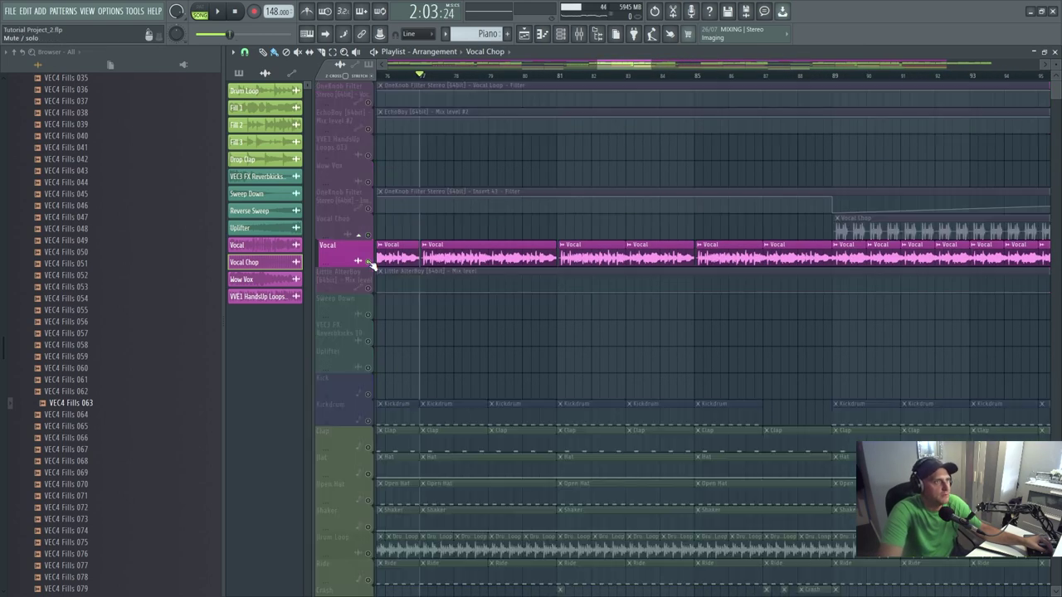
pyautogui.click(219, 11)
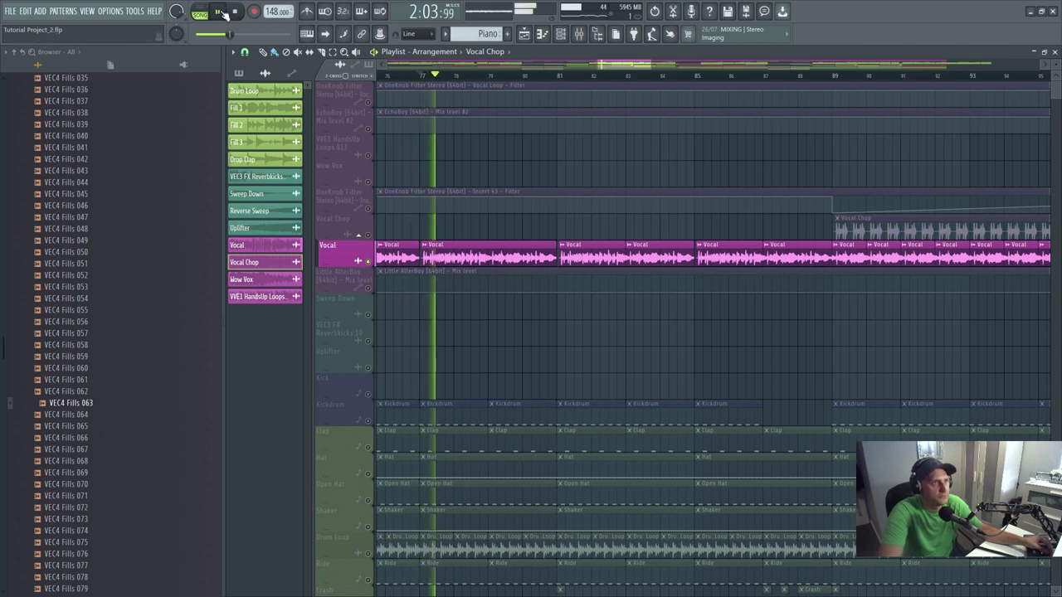
pyautogui.click(220, 12)
# - Locate the phrase to cut by ear and slice the Vocal clip about halfway through bar 77
pyautogui.moveTo(651, 63); pyautogui.dragTo(603, 65)
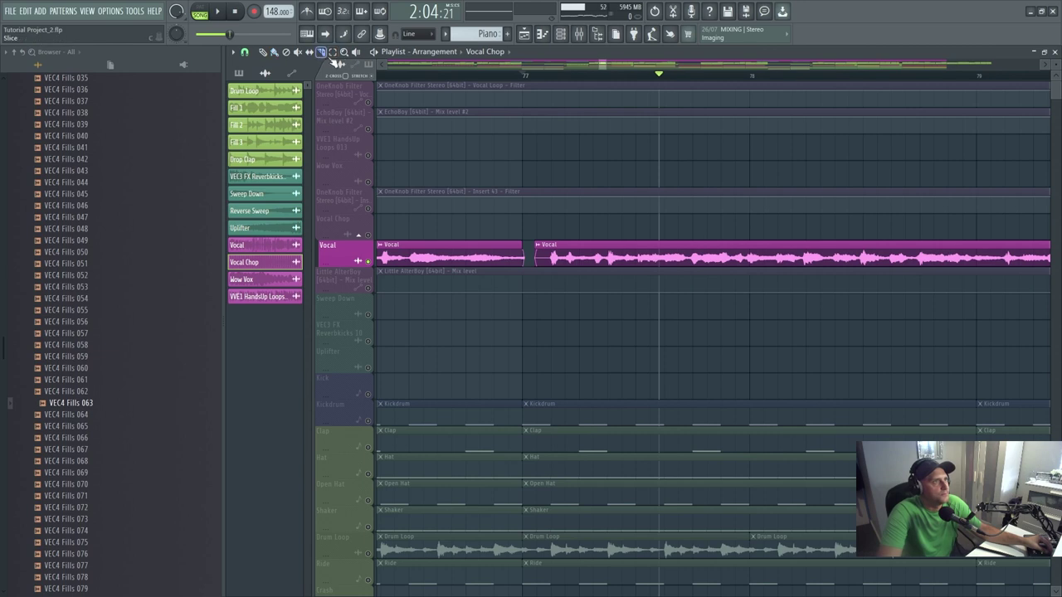
pyautogui.press('space')
pyautogui.press('space')
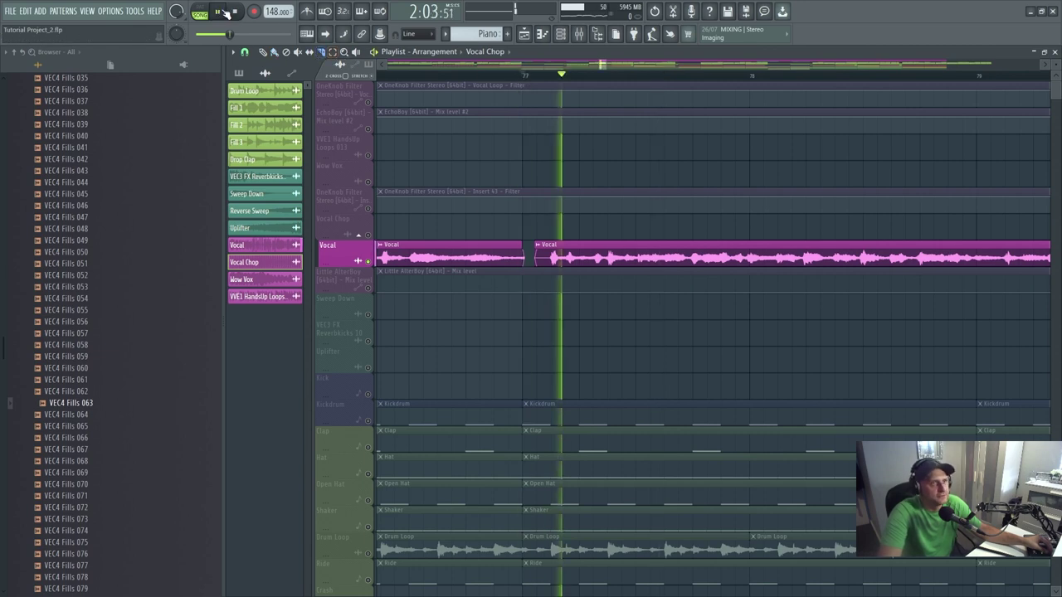
pyautogui.press('space')
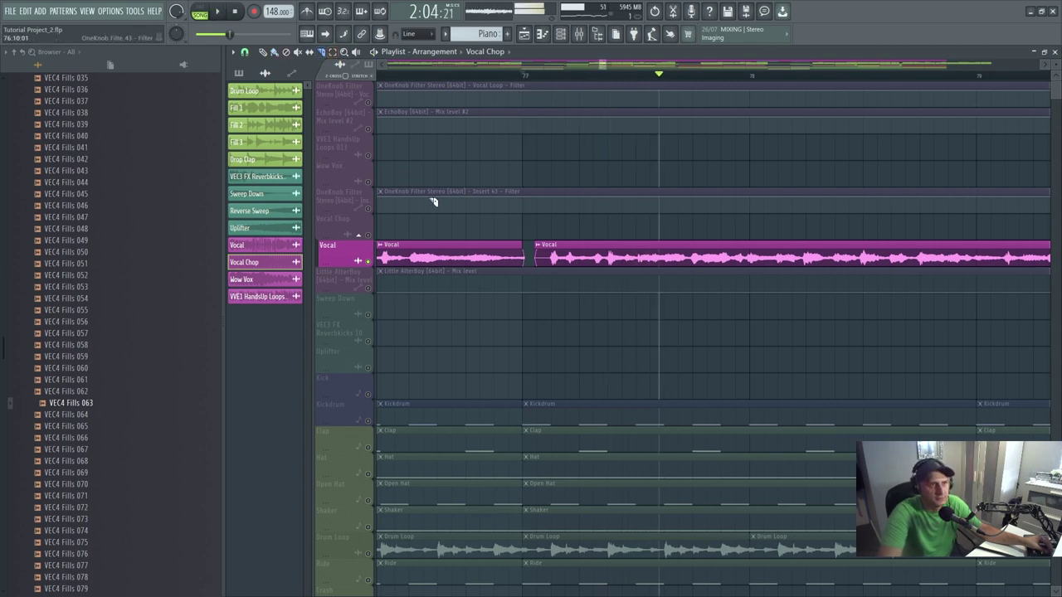
pyautogui.click(639, 245)
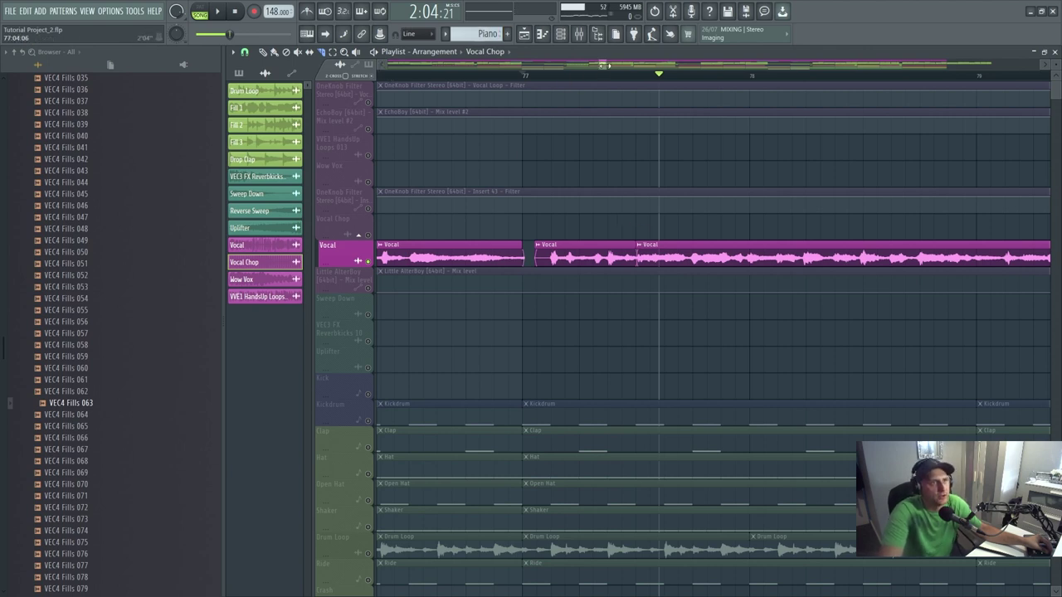
# - Pick the sliced Vocal phrase at bar 77 and paint six copies of it on the Vocal Chop track up to bar 80
pyautogui.moveTo(603, 64)
pyautogui.mouseDown()
pyautogui.moveTo(615, 67)
pyautogui.moveTo(601, 66)
pyautogui.mouseUp()
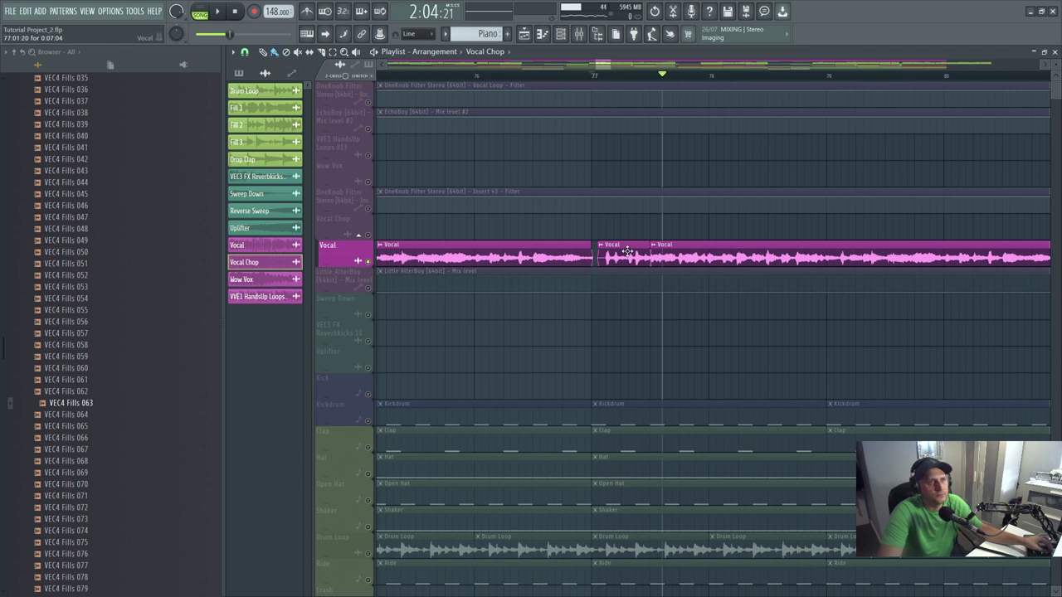
pyautogui.click(628, 251)
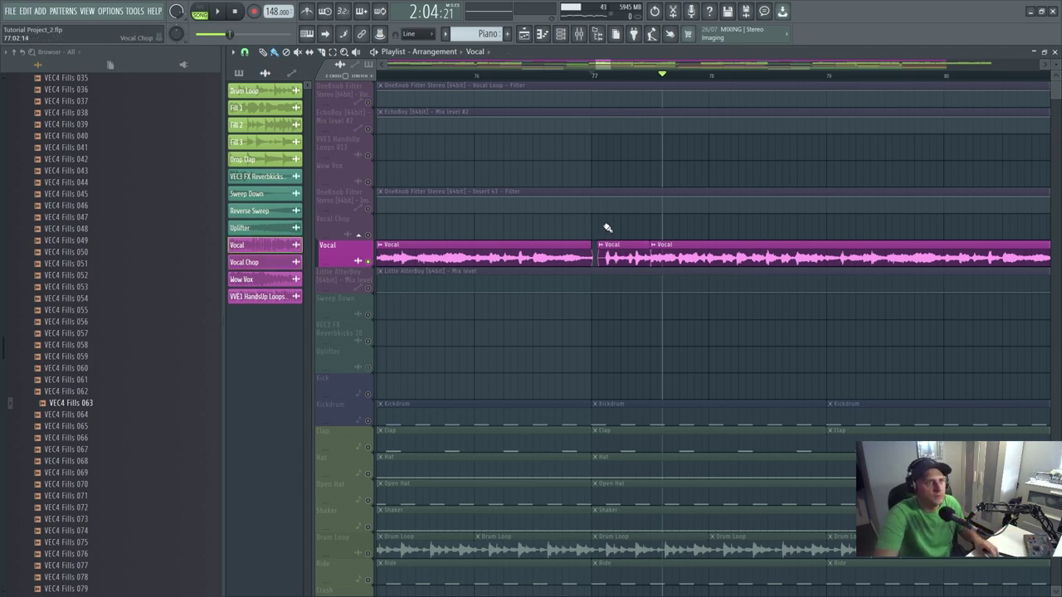
pyautogui.click(607, 228)
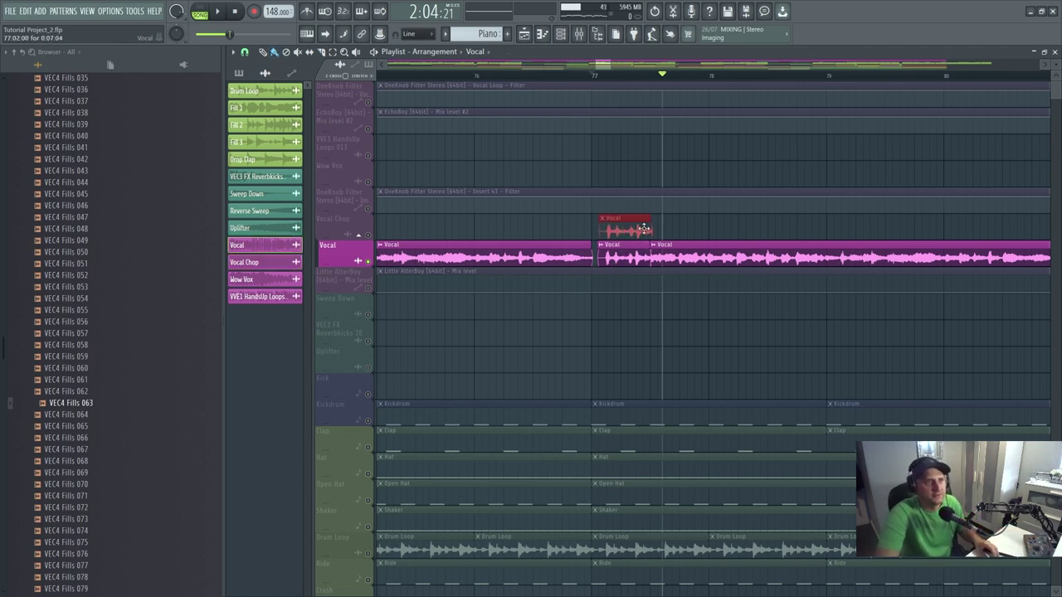
pyautogui.moveTo(653, 229)
pyautogui.mouseDown()
pyautogui.moveTo(921, 232)
pyautogui.moveTo(651, 233)
pyautogui.moveTo(900, 237)
pyautogui.mouseUp()
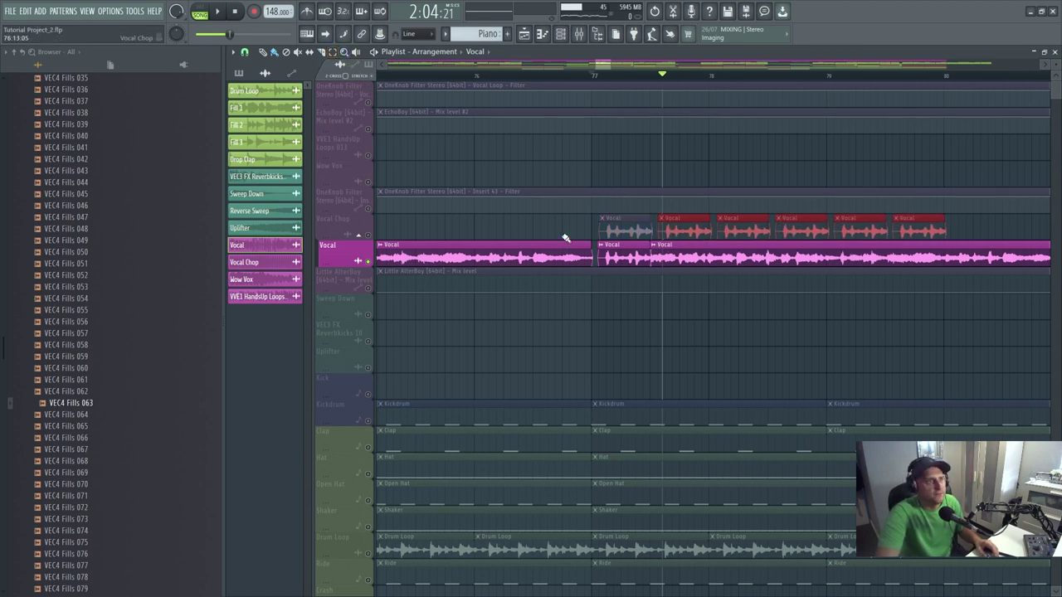
# - Solo the Vocal Chop track, select its six Vocal clips and open the consolidation render settings, then close them without rendering
pyautogui.click(365, 231)
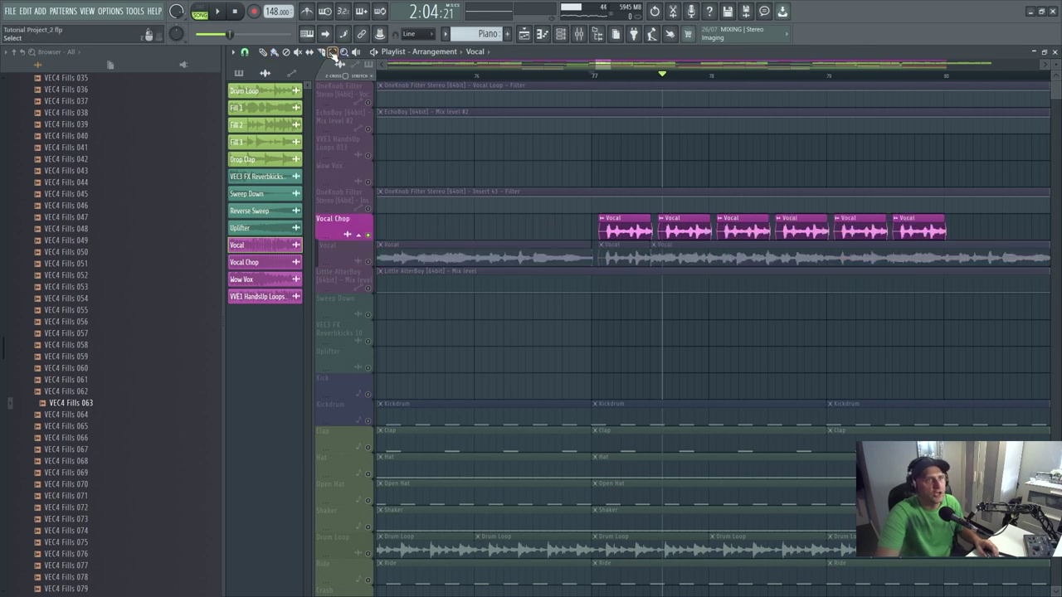
pyautogui.moveTo(987, 237); pyautogui.dragTo(603, 229)
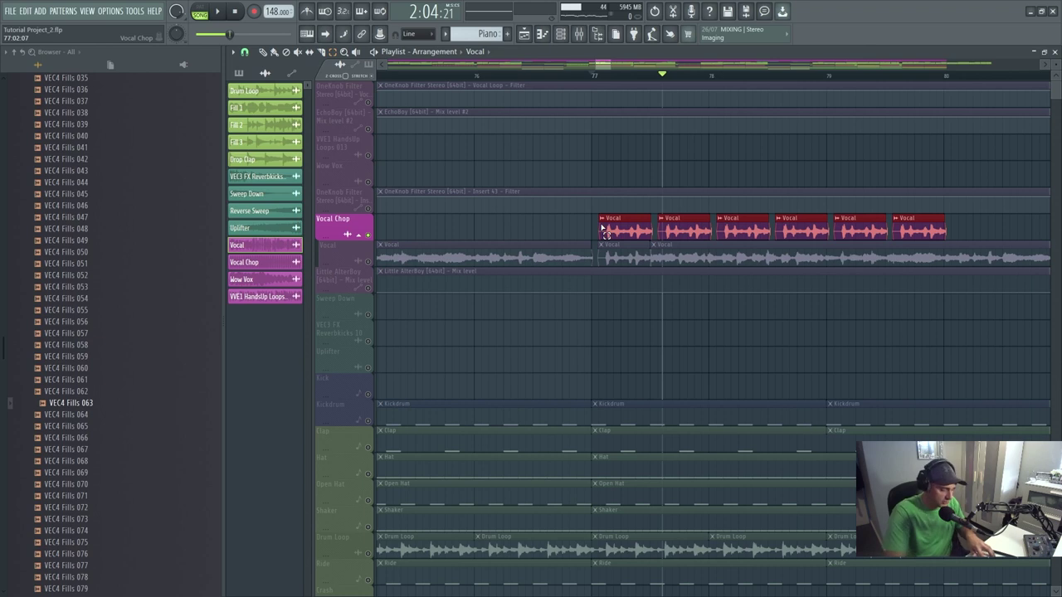
pyautogui.hotkey('ctrl', 'alt', 'c')
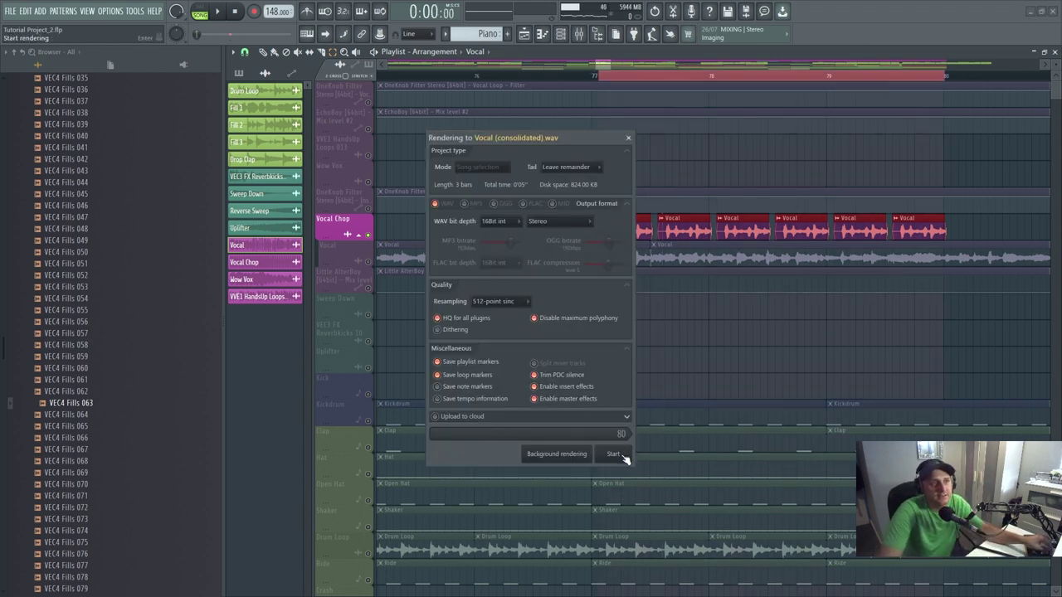
pyautogui.click(628, 138)
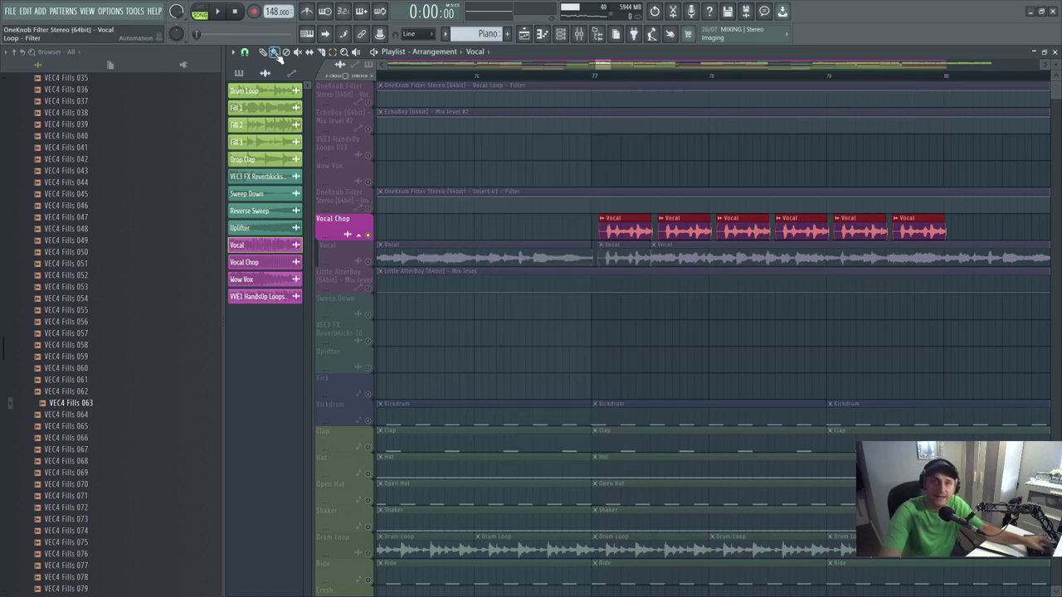
# - Delete the six Vocal copies from the Vocal Chop track and unmute all playlist tracks
pyautogui.moveTo(606, 228); pyautogui.dragTo(928, 229)
pyautogui.rightClick(369, 235)
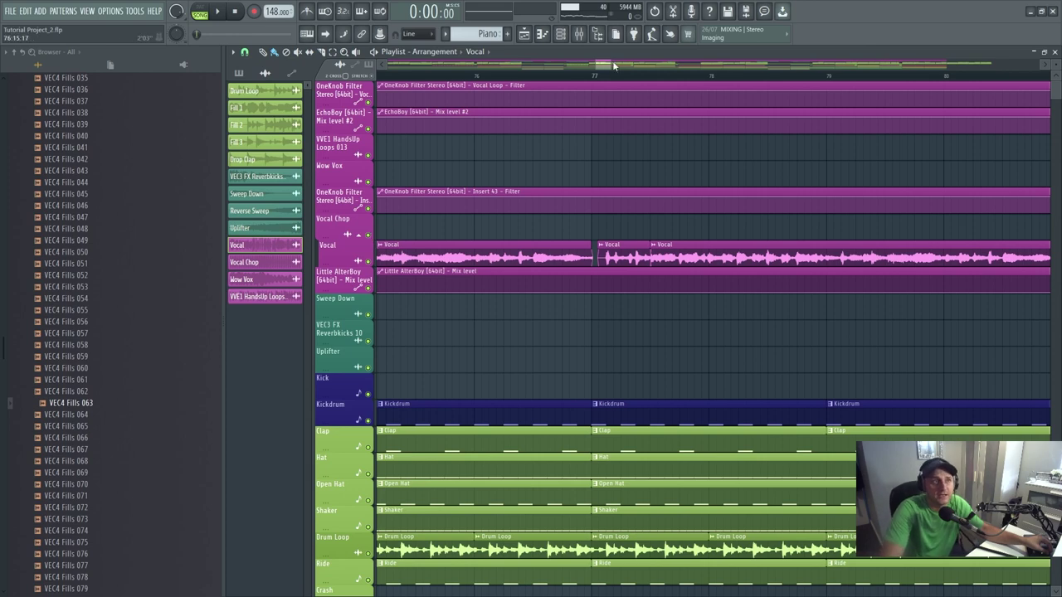
# - Check the effects on the Vocal Chop mixer insert and re-enable Little AlterBoy on the Yeah Vocal insert
pyautogui.moveTo(614, 63); pyautogui.dragTo(784, 135)
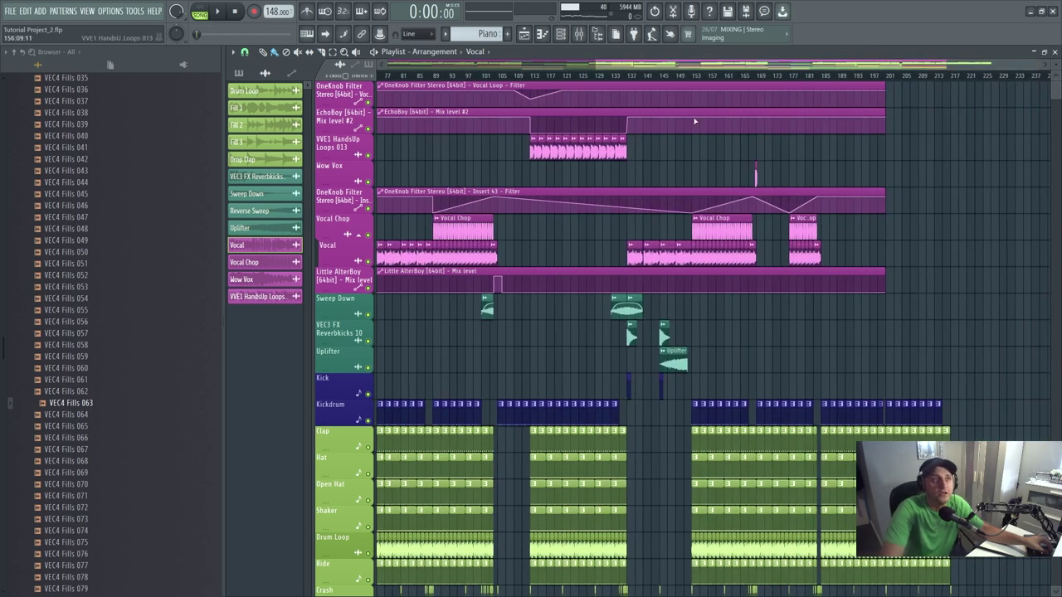
pyautogui.moveTo(668, 60); pyautogui.dragTo(639, 55)
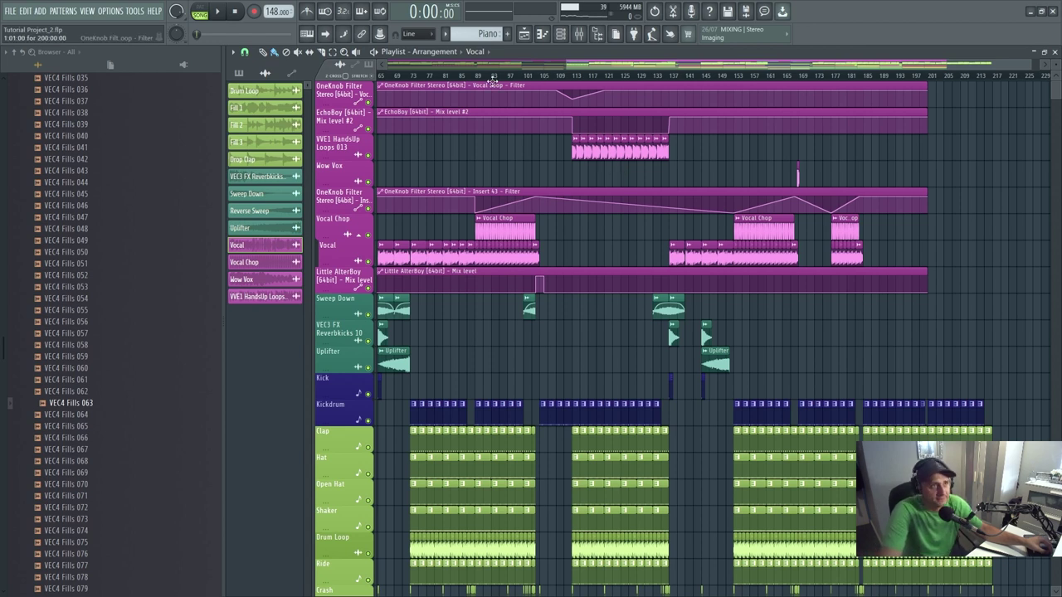
pyautogui.click(493, 85)
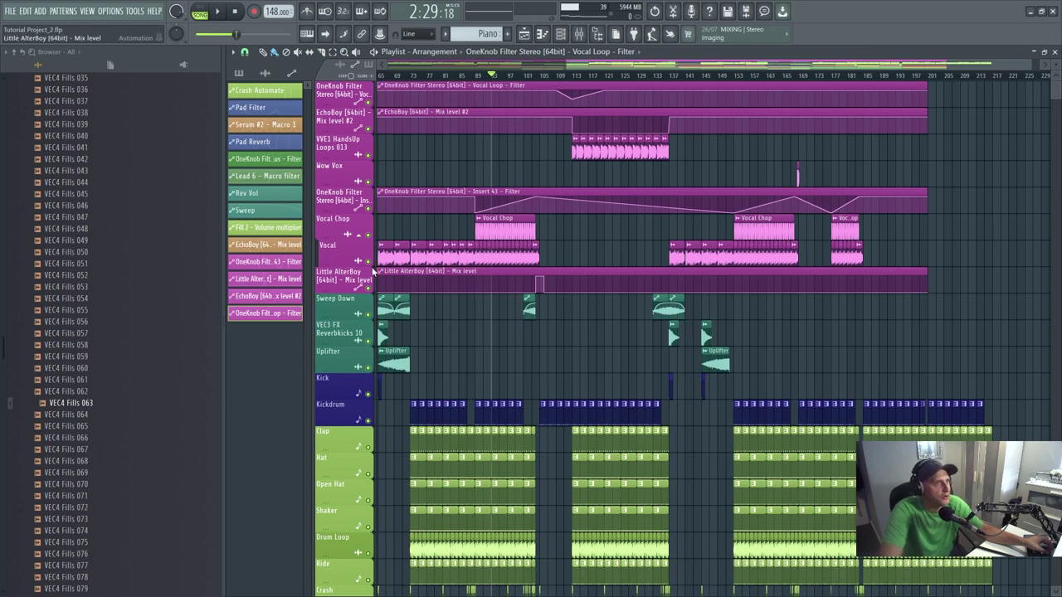
pyautogui.click(578, 33)
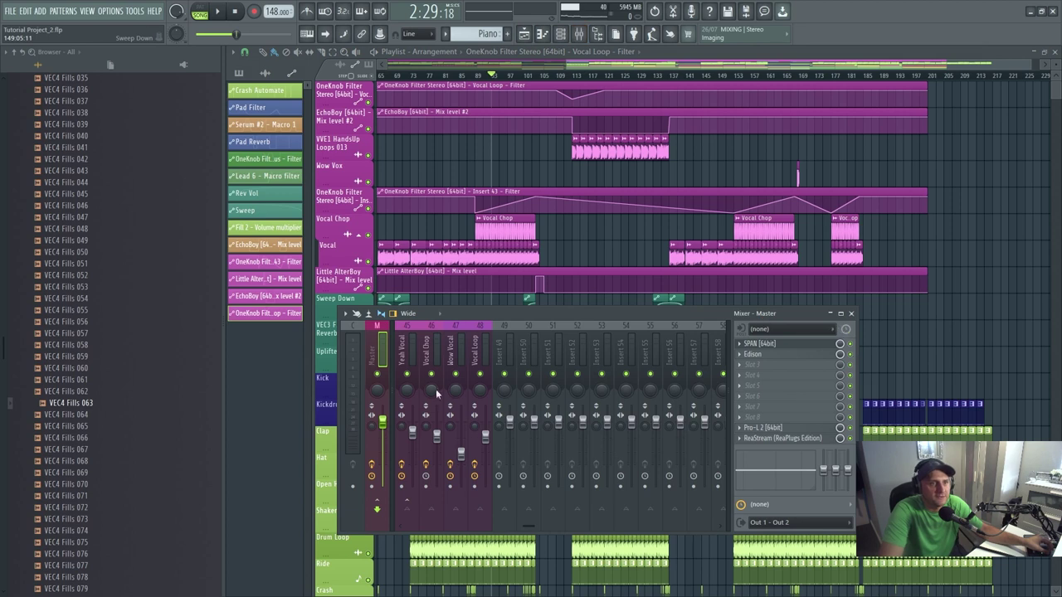
pyautogui.click(426, 353)
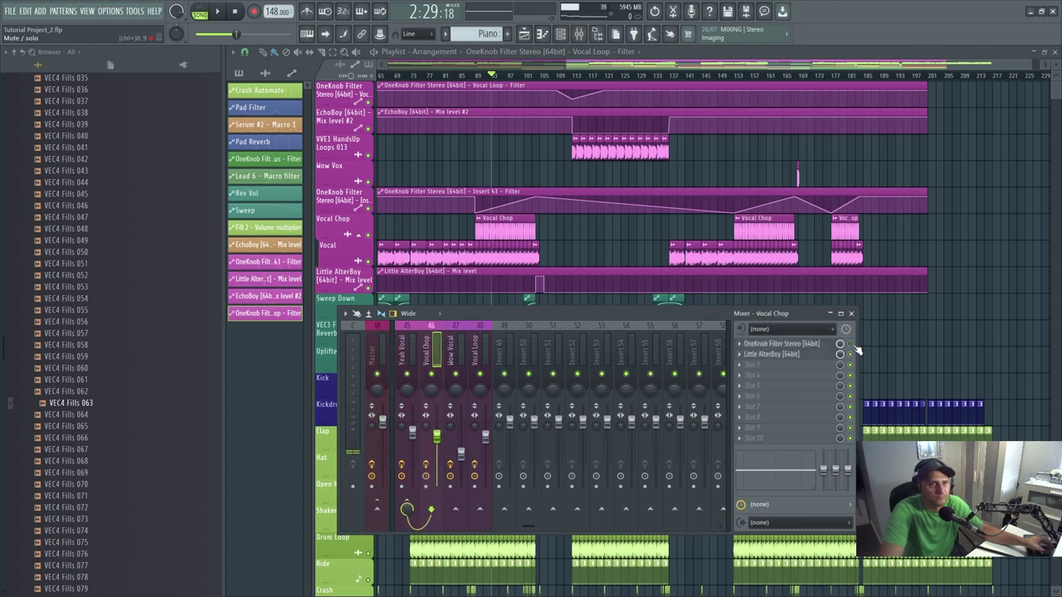
pyautogui.click(410, 366)
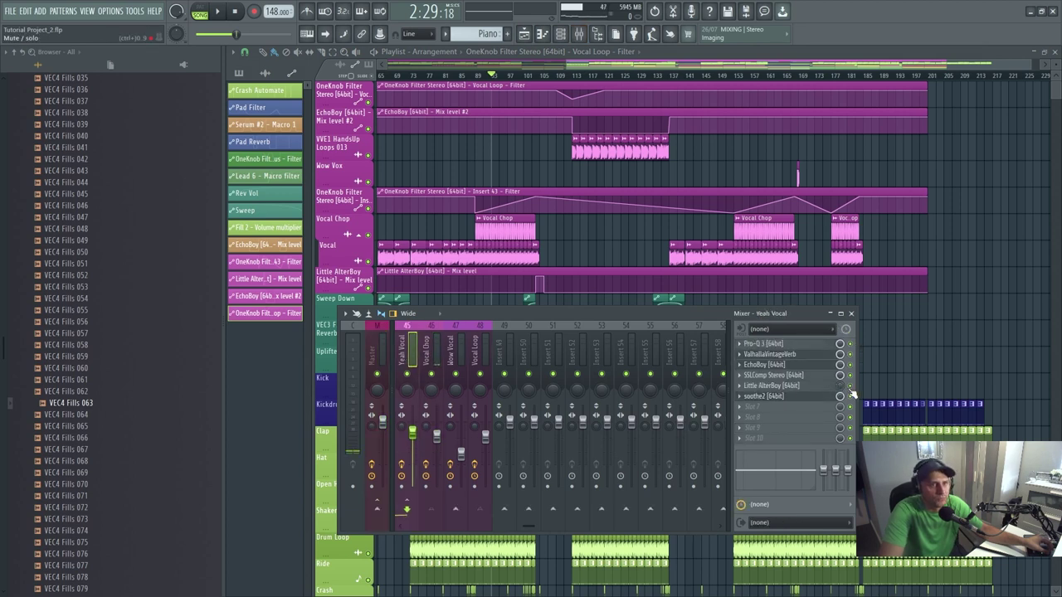
pyautogui.press('F9')
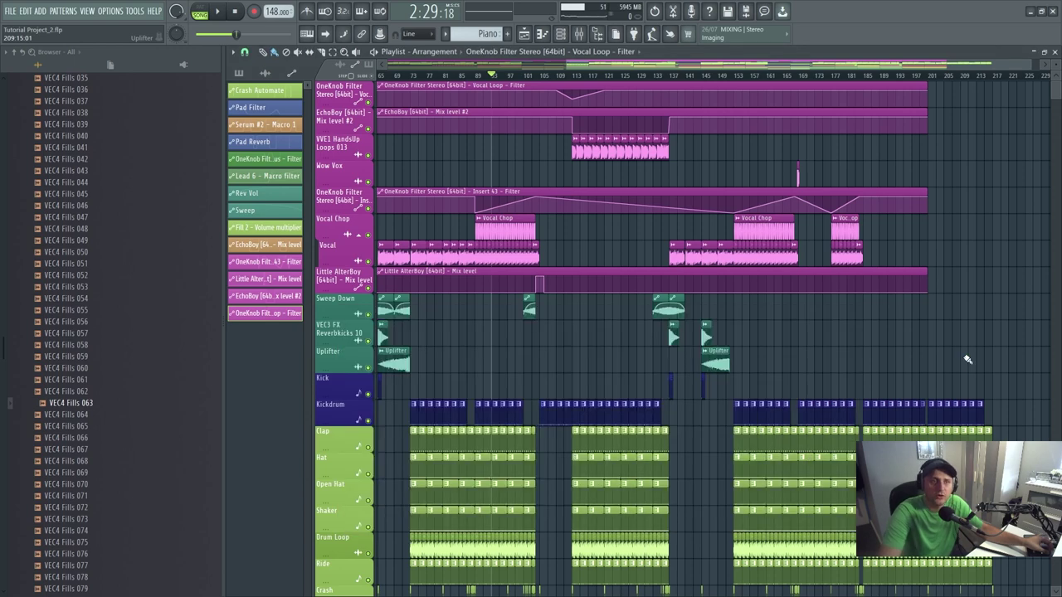
# - Solo the Vocal track and unmute the other vocal tracks and their automation, leaving the remaining tracks muted
pyautogui.click(527, 74)
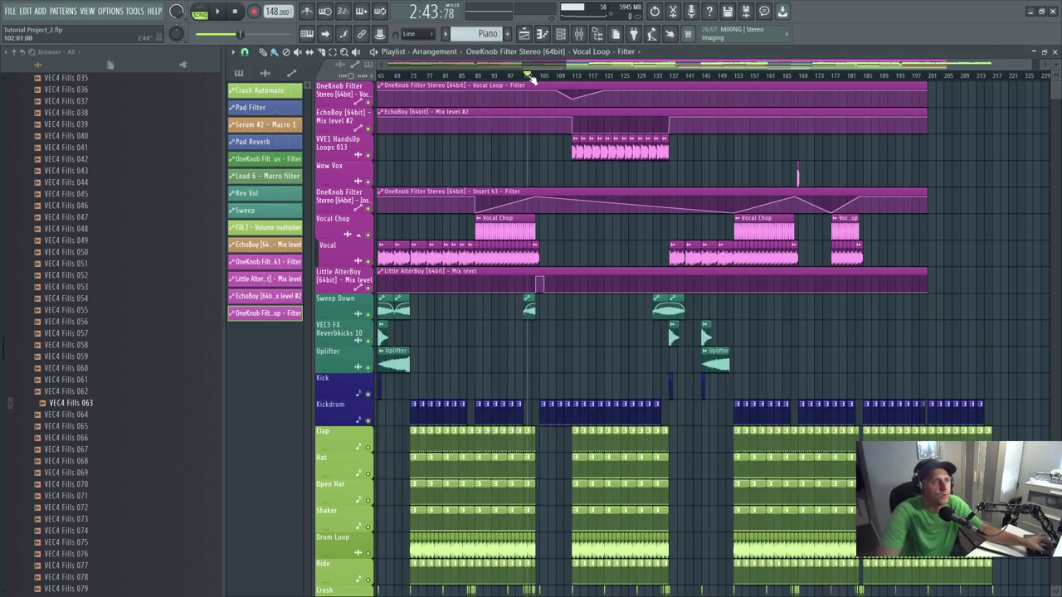
pyautogui.rightClick(367, 261)
pyautogui.click(368, 288)
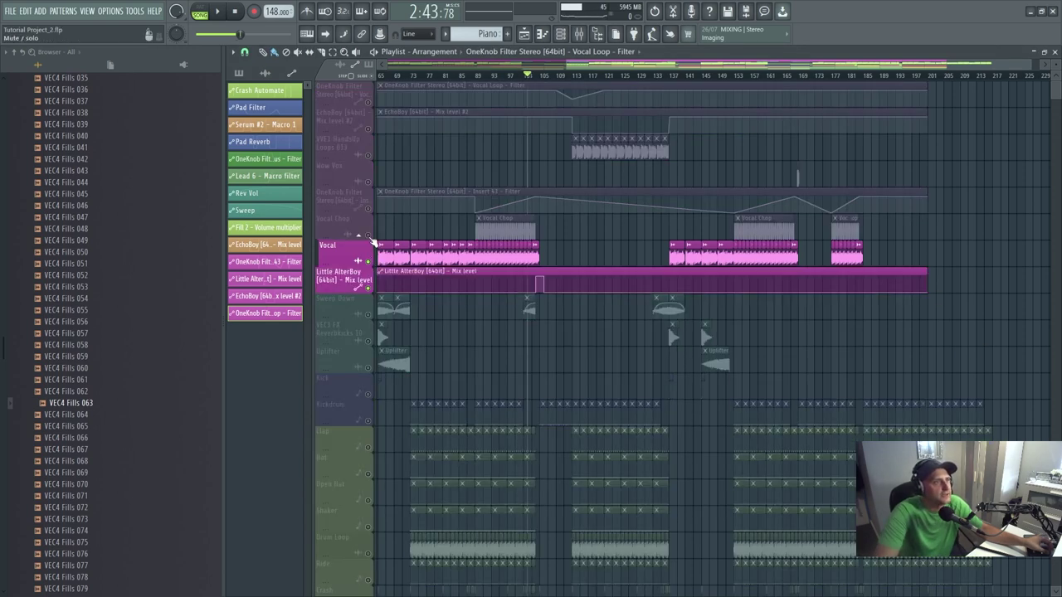
pyautogui.click(367, 235)
pyautogui.click(367, 207)
pyautogui.click(368, 180)
pyautogui.click(368, 154)
pyautogui.click(368, 129)
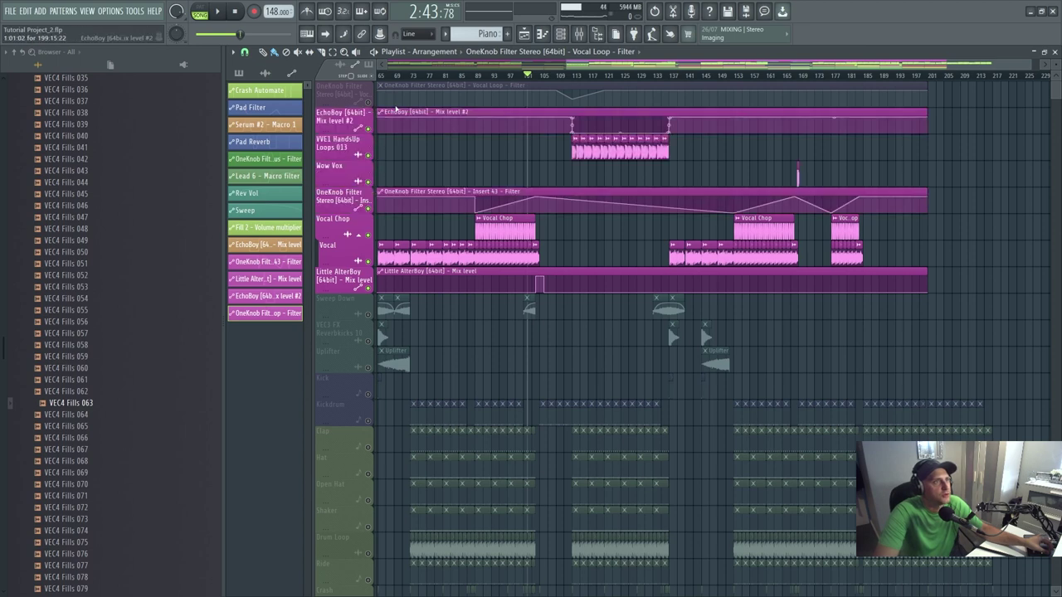
pyautogui.click(368, 101)
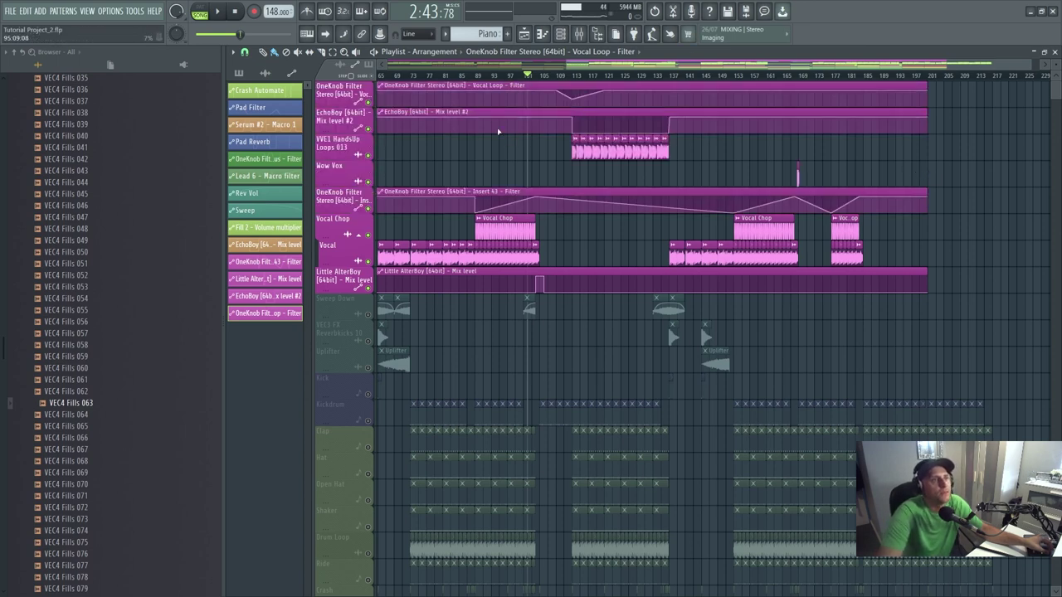
# - Play the isolated vocals from the start of the Vocal Chop clip at bar 89 through bar 104
pyautogui.click(475, 76)
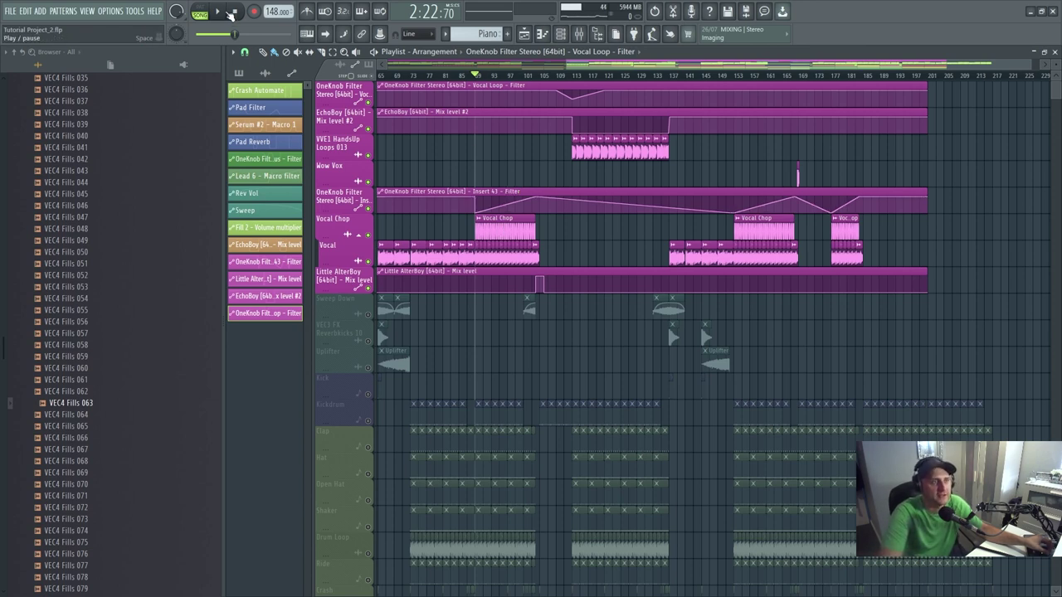
pyautogui.click(230, 14)
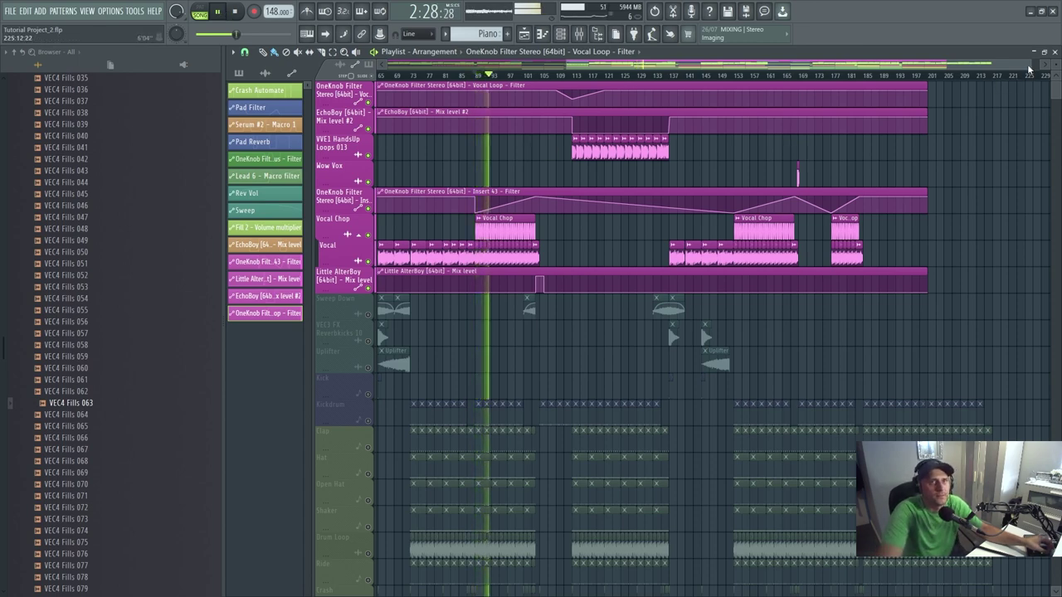
pyautogui.moveTo(1029, 69); pyautogui.dragTo(754, 64)
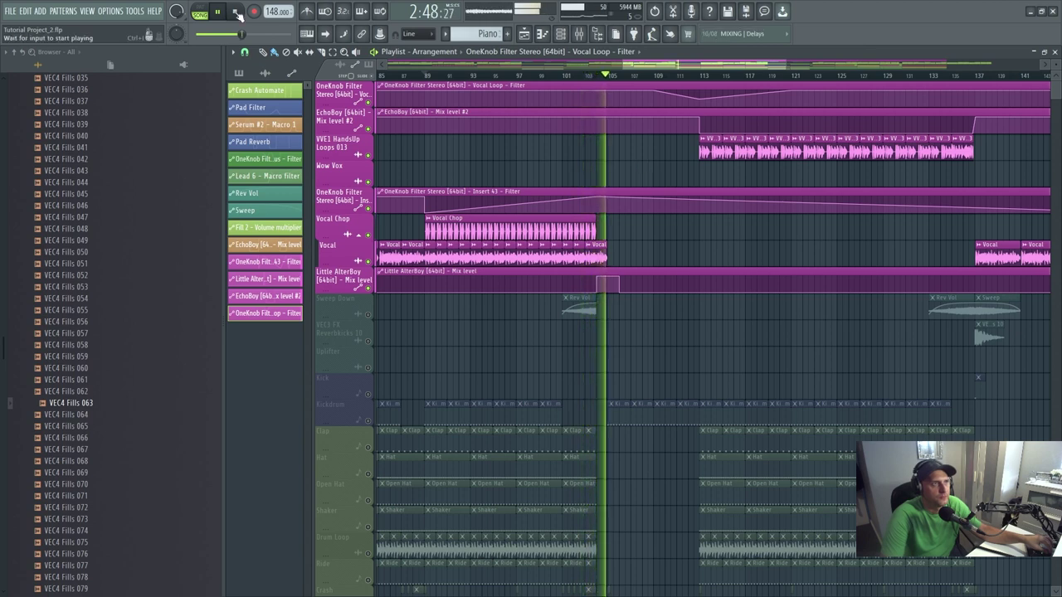
pyautogui.click(235, 12)
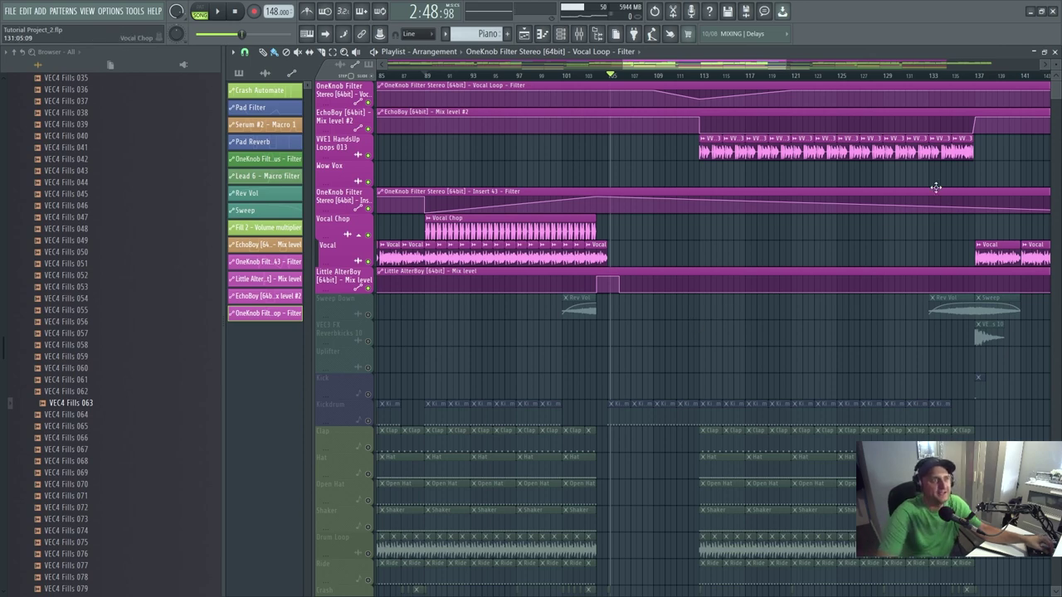
# - Inspect the pitch, formant and mix settings of Little AlterBoy on the Yeah Vocal mixer insert
pyautogui.click(579, 33)
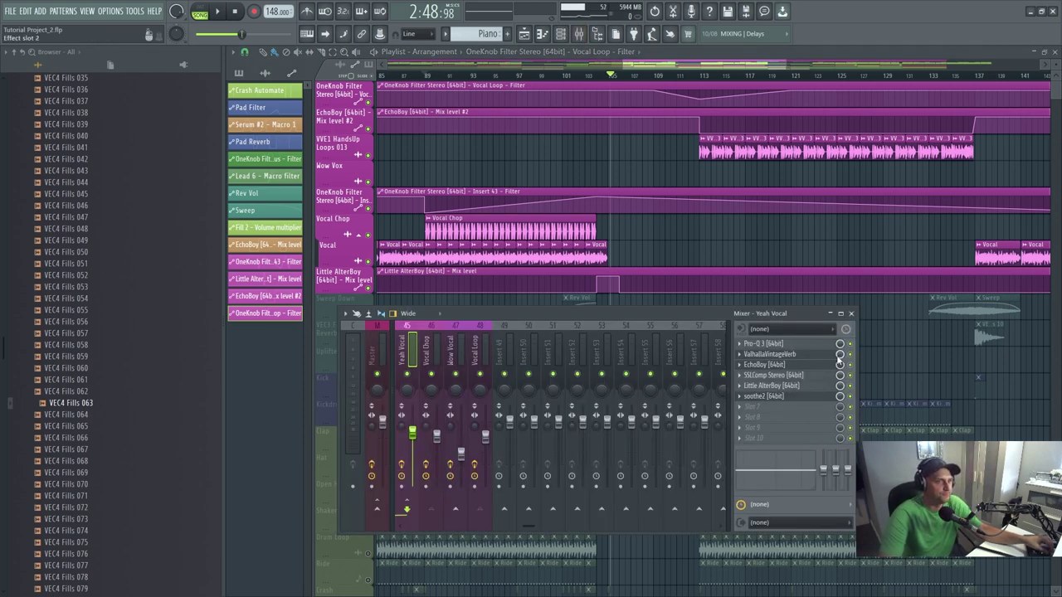
pyautogui.click(784, 386)
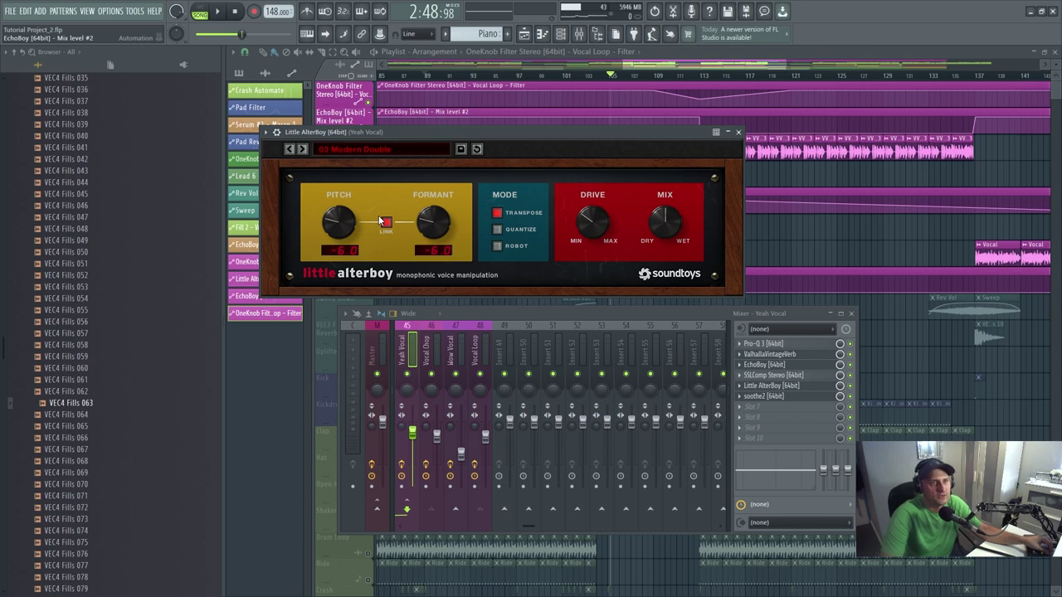
pyautogui.press('F12')
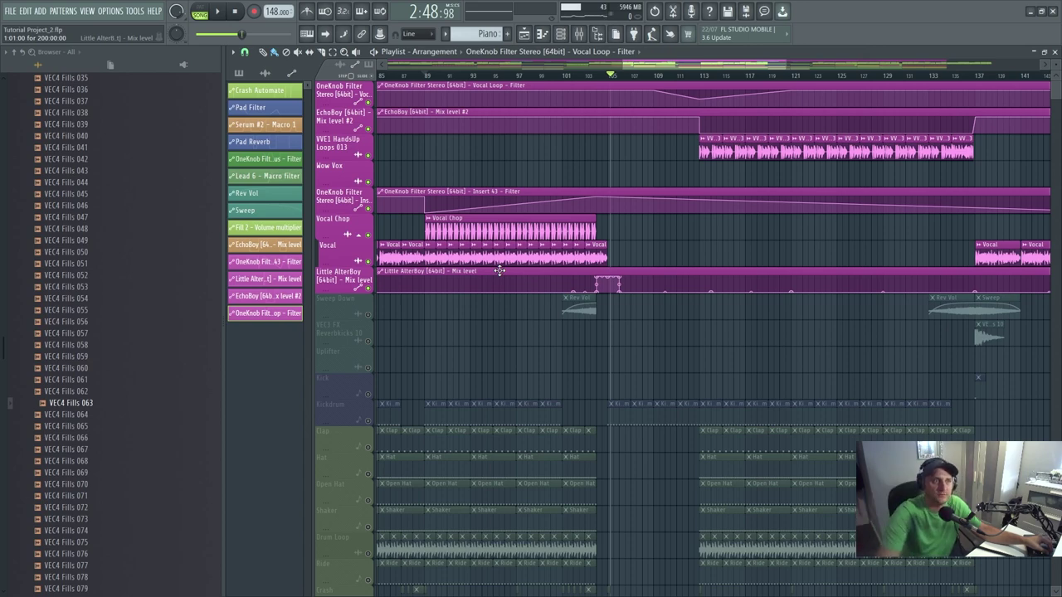
# - Unmute all playlist tracks and play the full mix from bar 103 through the Little AlterBoy automation peak
pyautogui.click(369, 264)
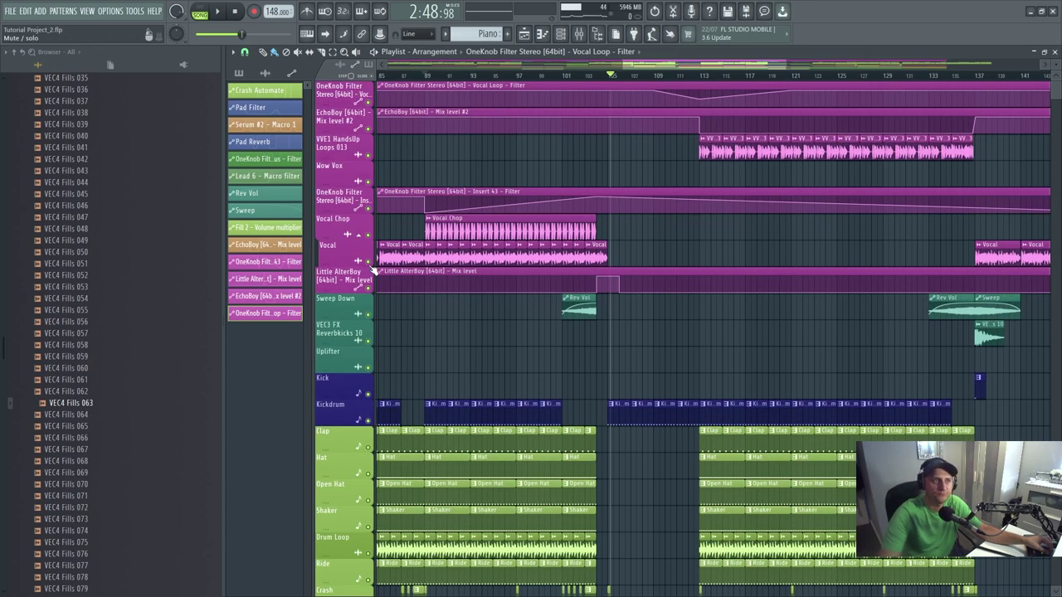
pyautogui.click(593, 75)
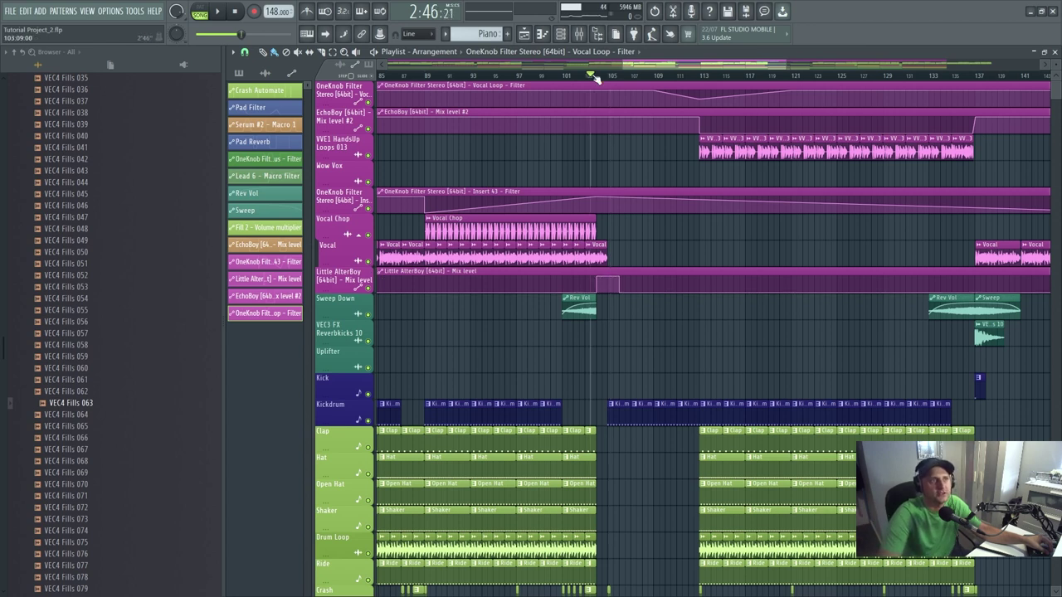
pyautogui.click(220, 14)
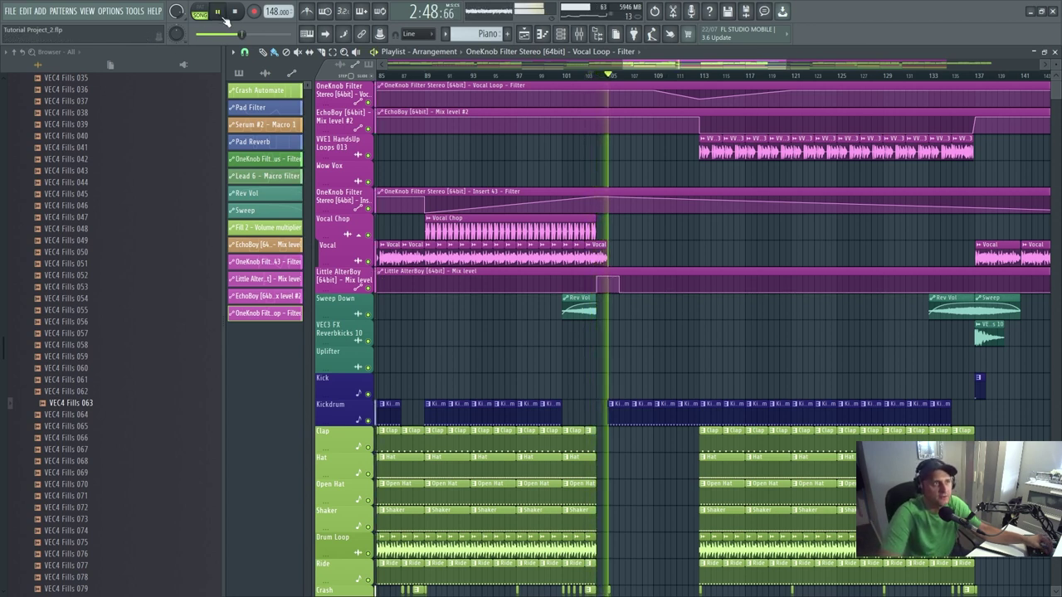
pyautogui.click(221, 13)
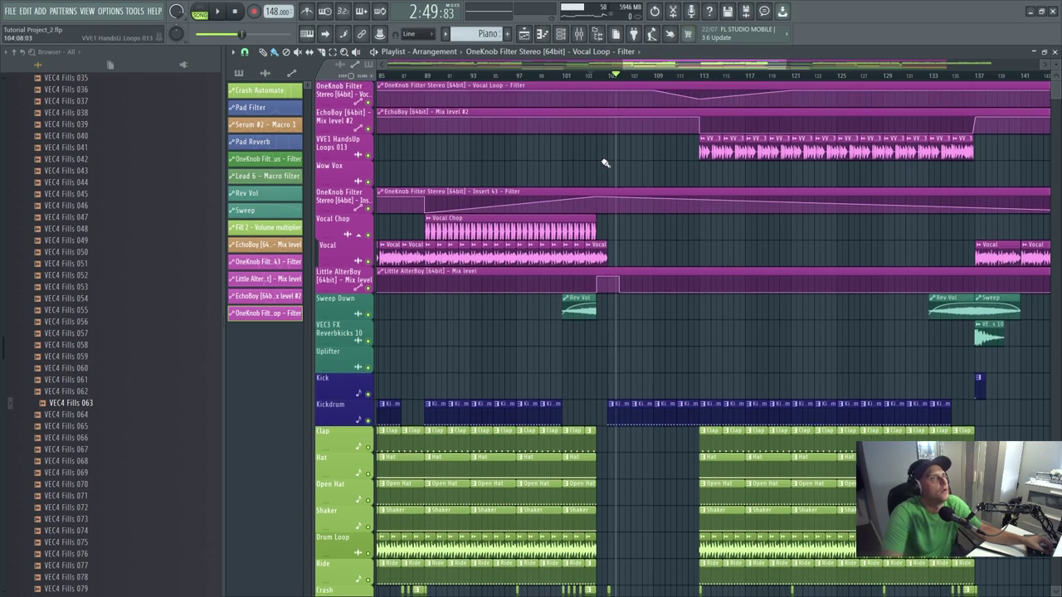
# - Open the channel settings of the VVE1 HandsUp Loops 013 clip at bar 113 and locate its sample in the browser
pyautogui.click(806, 55)
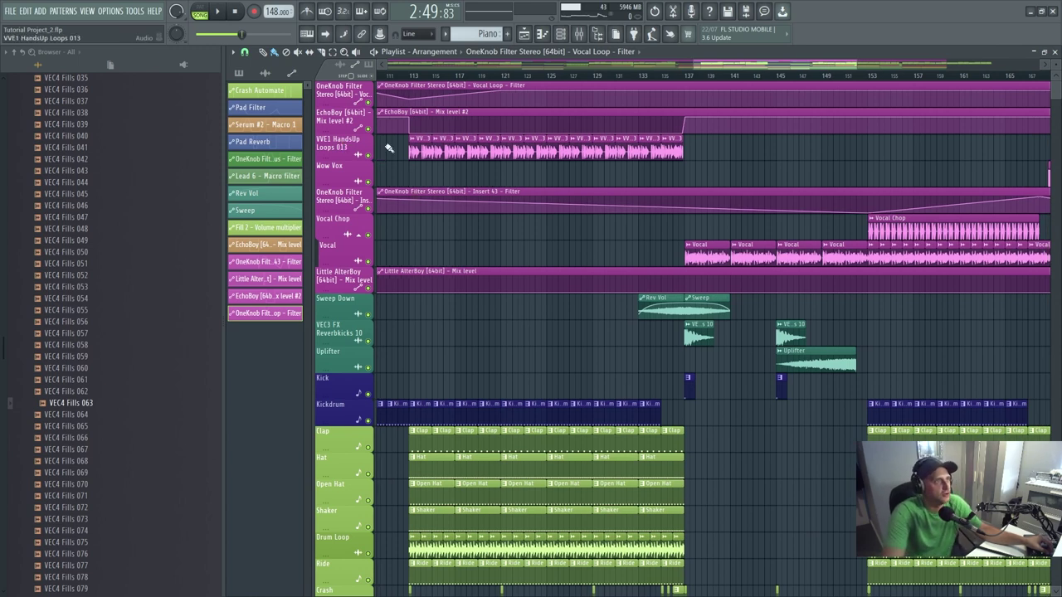
pyautogui.doubleClick(422, 147)
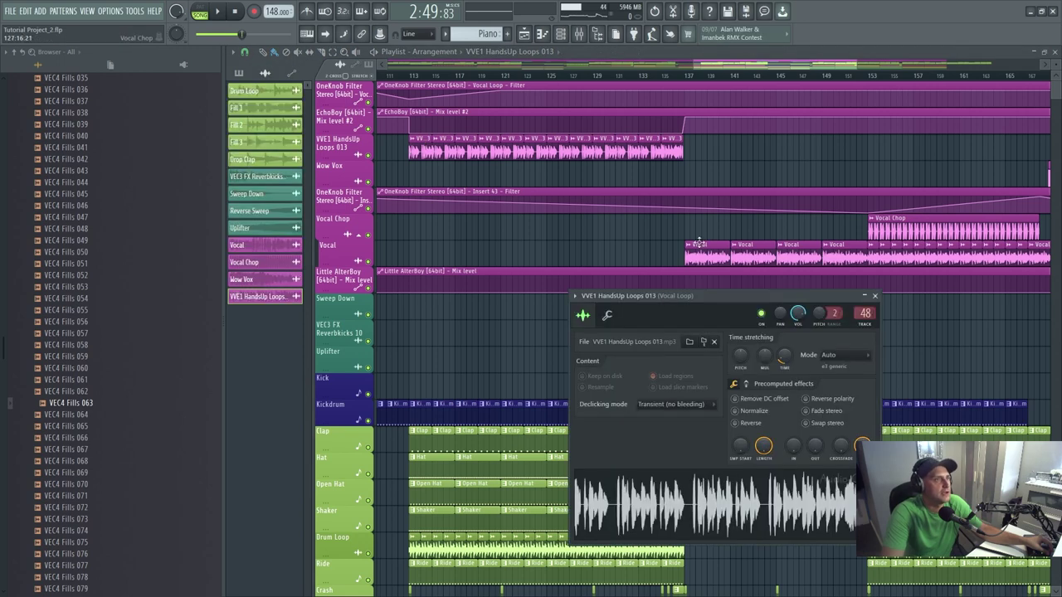
pyautogui.click(708, 344)
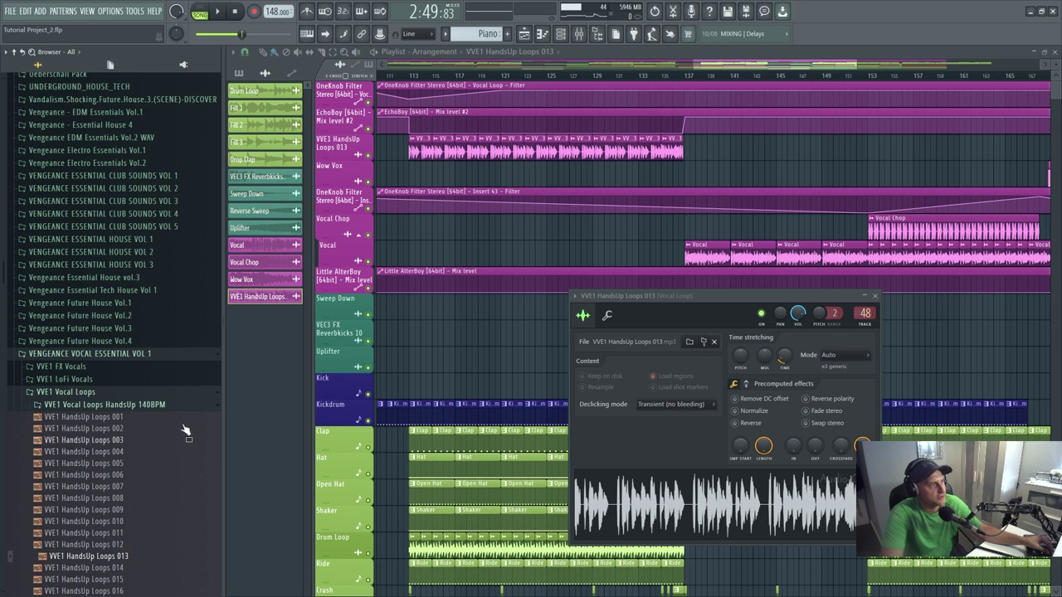
pyautogui.scroll(-3, 134, 448)
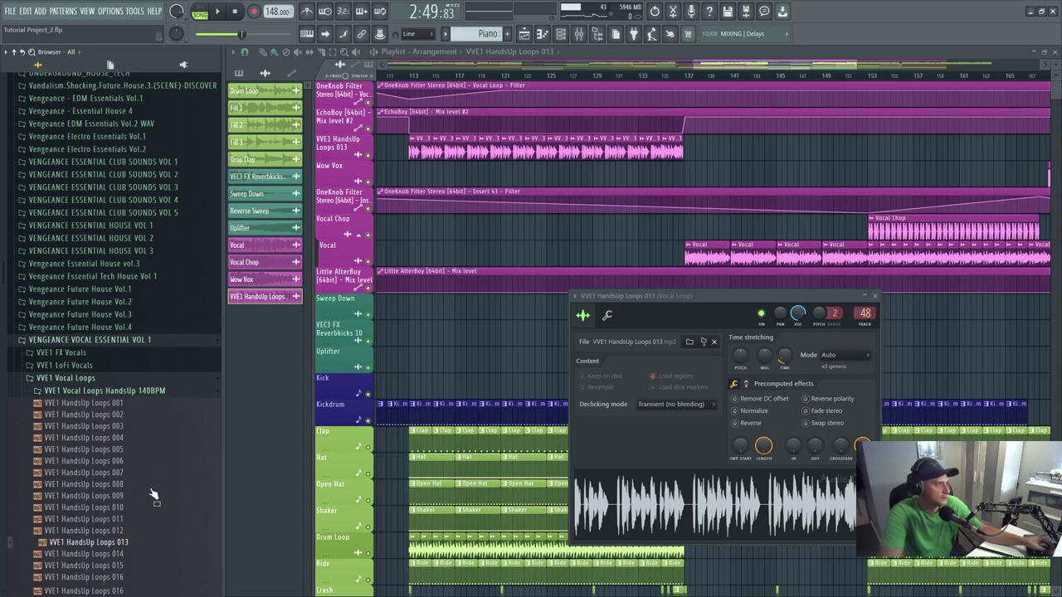
# - Close the channel settings and play the full mix from bar 113, where the VVE1 HandsUp Loops 013 clips begin
pyautogui.press('Escape')
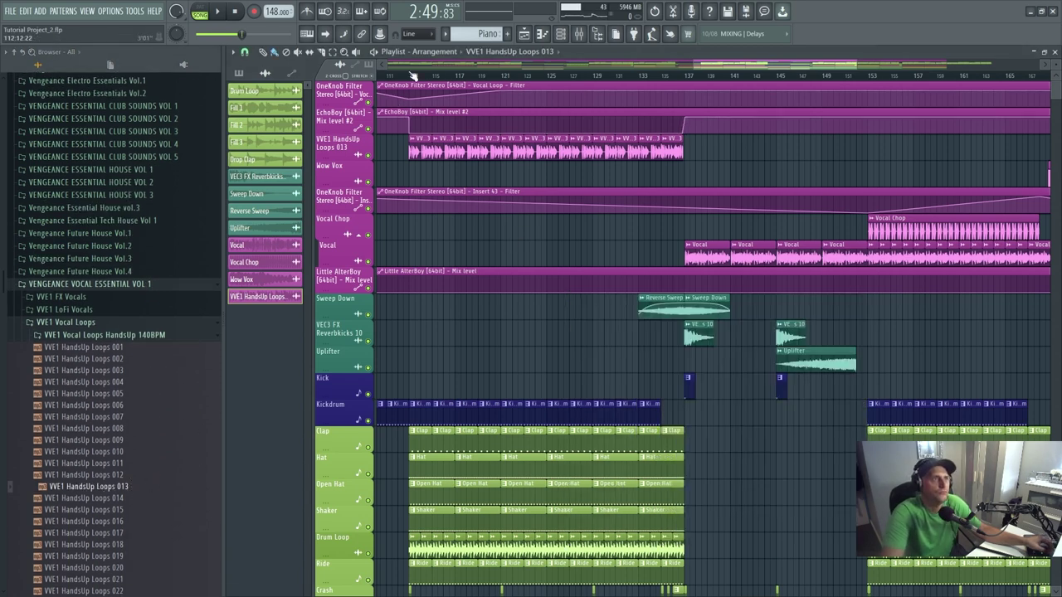
pyautogui.moveTo(417, 77); pyautogui.dragTo(410, 76)
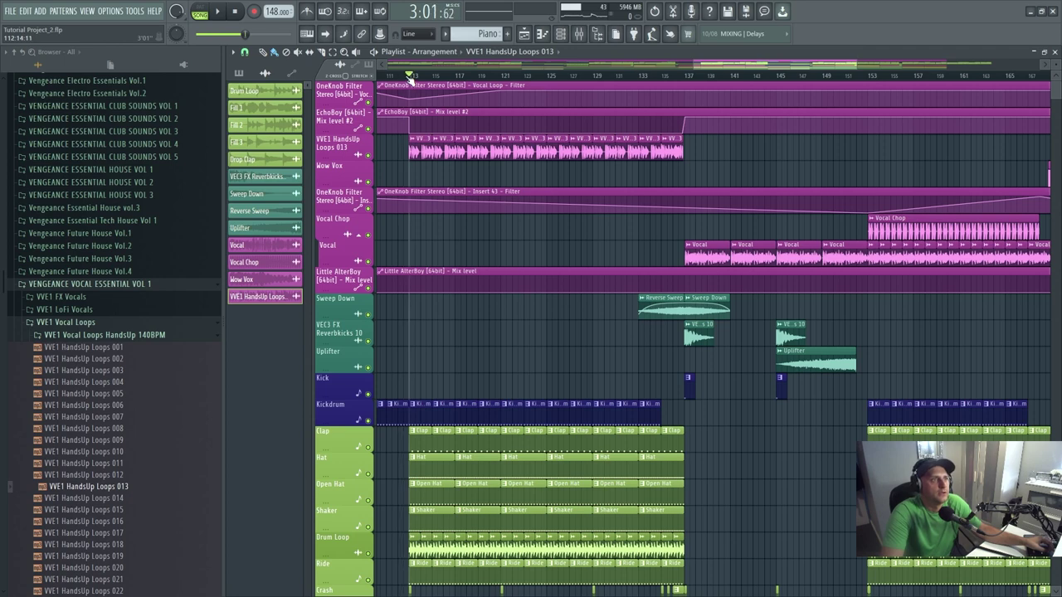
pyautogui.click(216, 13)
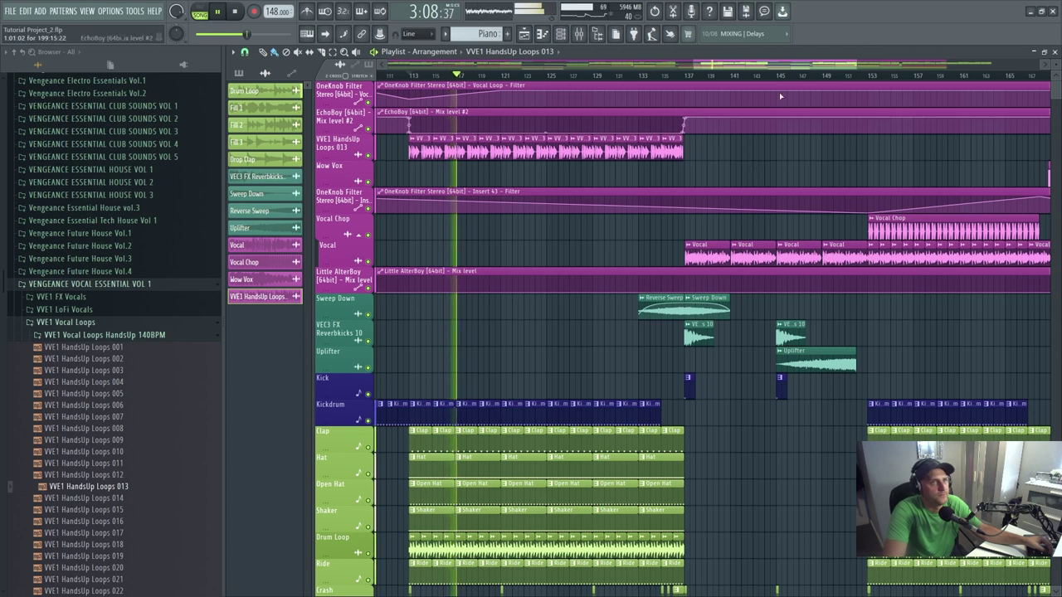
pyautogui.moveTo(856, 64); pyautogui.dragTo(889, 70)
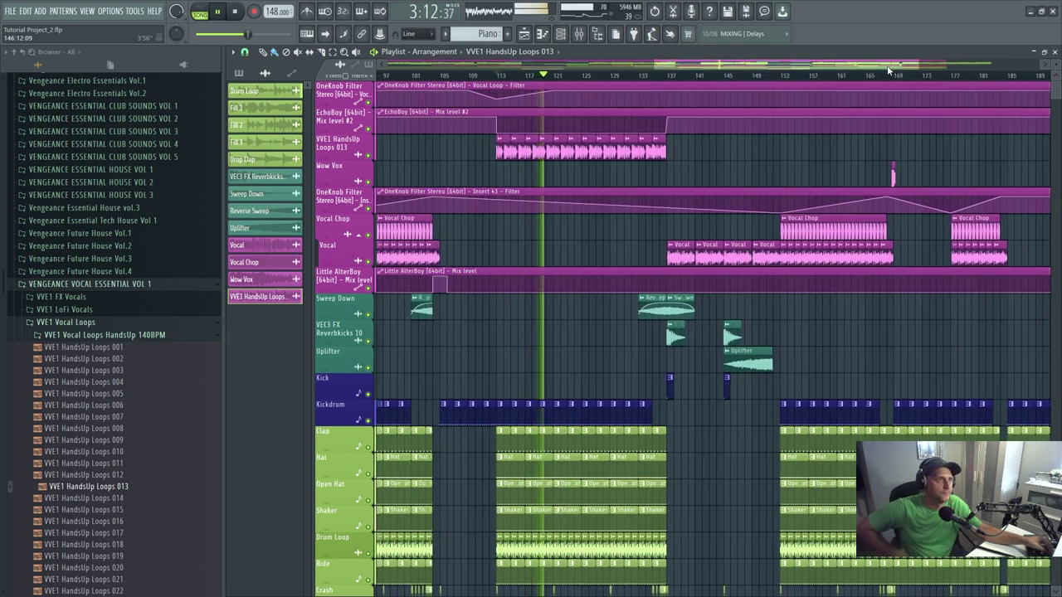
# - View the Vocal Loop insert in the mixer during playback up to bar 137, close the mixer and stop playback
pyautogui.click(581, 33)
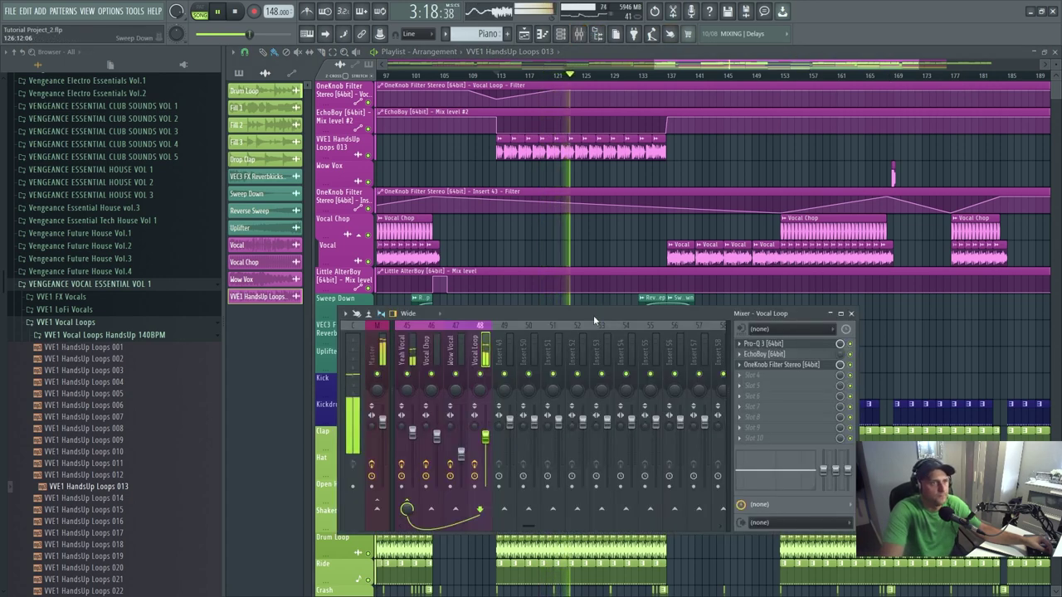
pyautogui.moveTo(593, 315); pyautogui.dragTo(638, 322)
pyautogui.scroll(3, 640, 321)
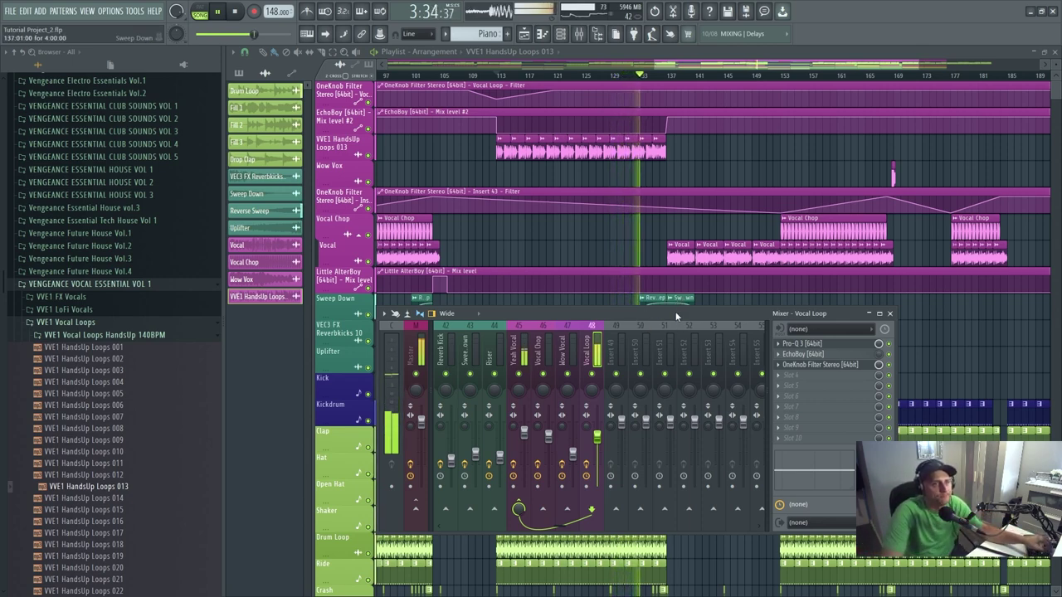
pyautogui.moveTo(675, 312); pyautogui.dragTo(687, 320)
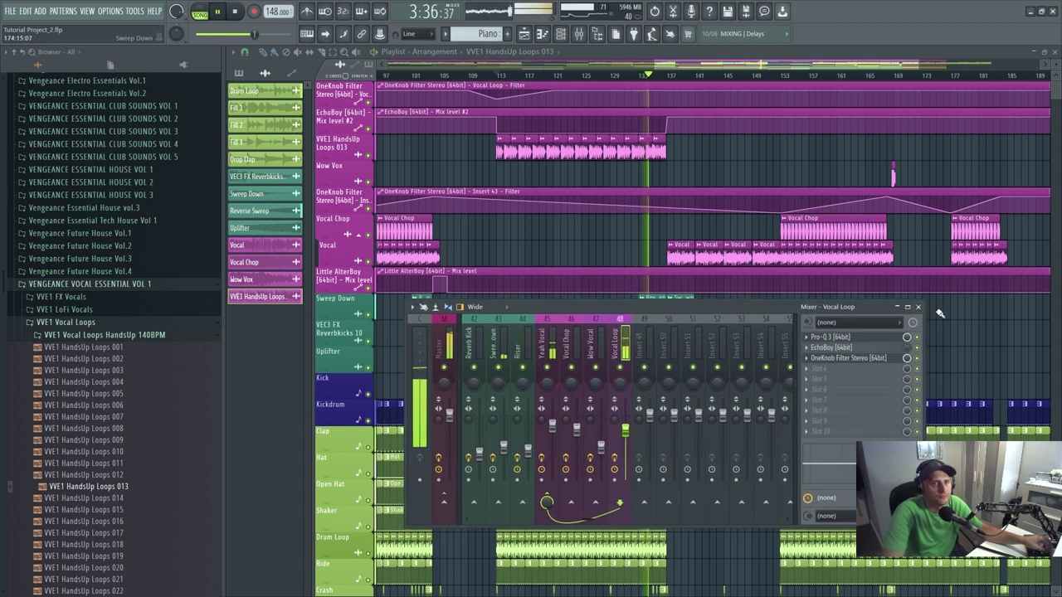
pyautogui.click(896, 313)
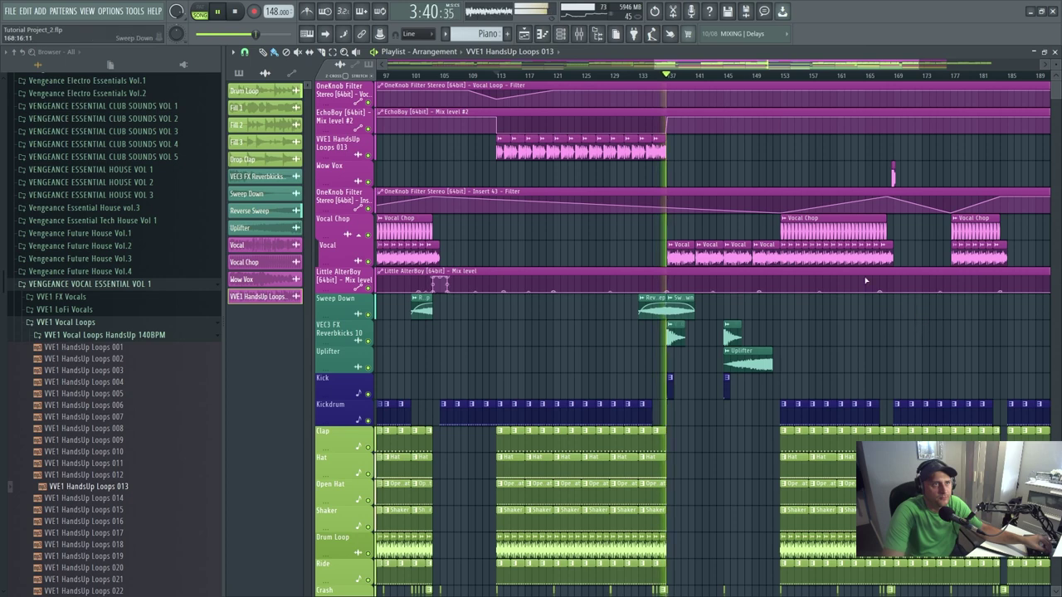
pyautogui.moveTo(757, 64); pyautogui.dragTo(827, 64)
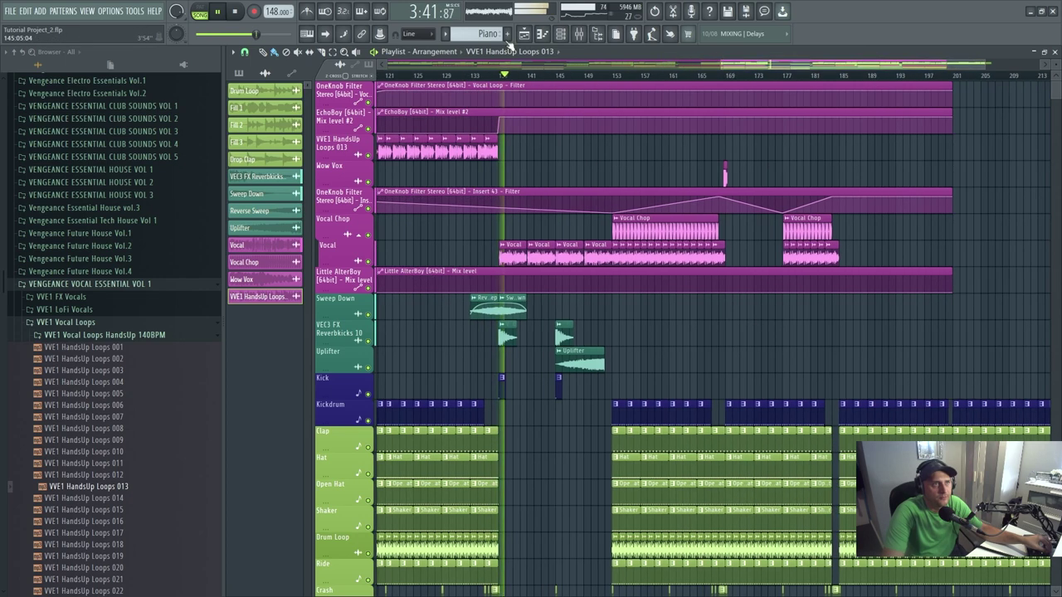
pyautogui.click(217, 10)
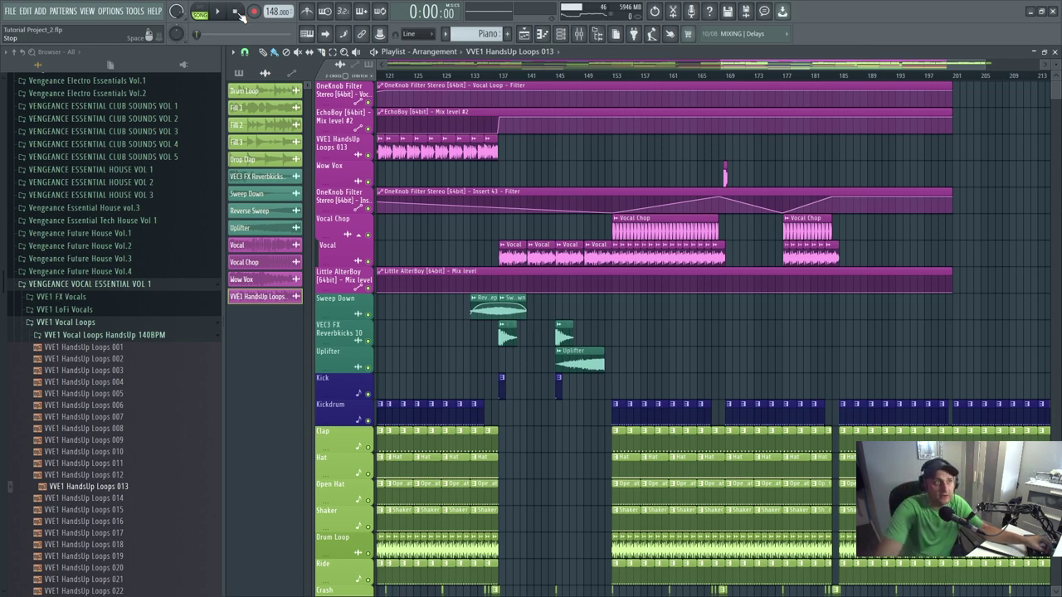
# - Solo the VVE1 HandsUp Loops 013 track together with the OneKnob Filter, EchoBoy and Little AlterBoy automation tracks
pyautogui.moveTo(981, 64); pyautogui.dragTo(803, 70)
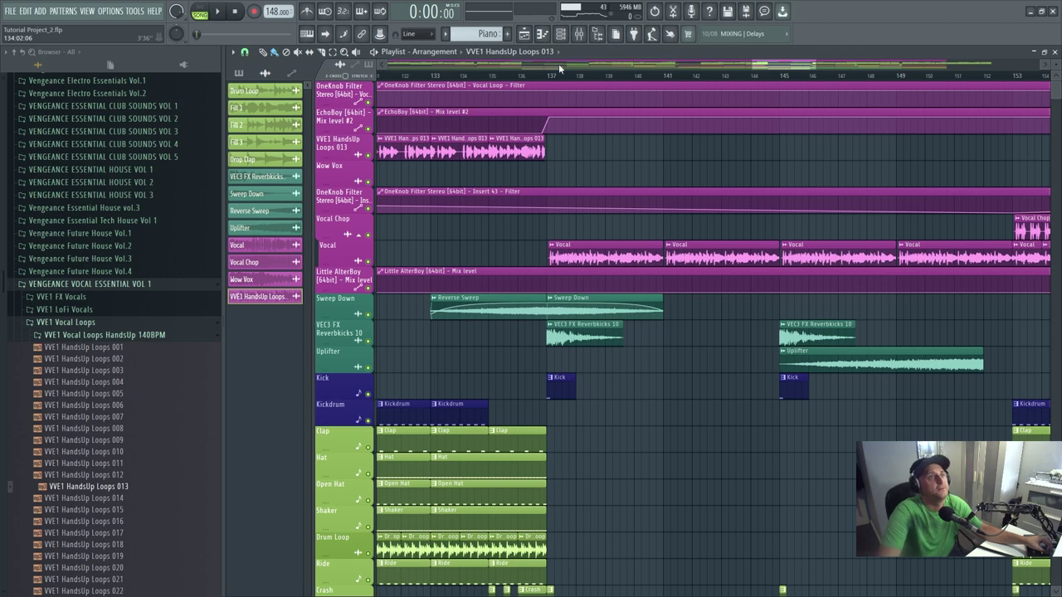
pyautogui.rightClick(368, 156)
pyautogui.moveTo(371, 131); pyautogui.dragTo(373, 107)
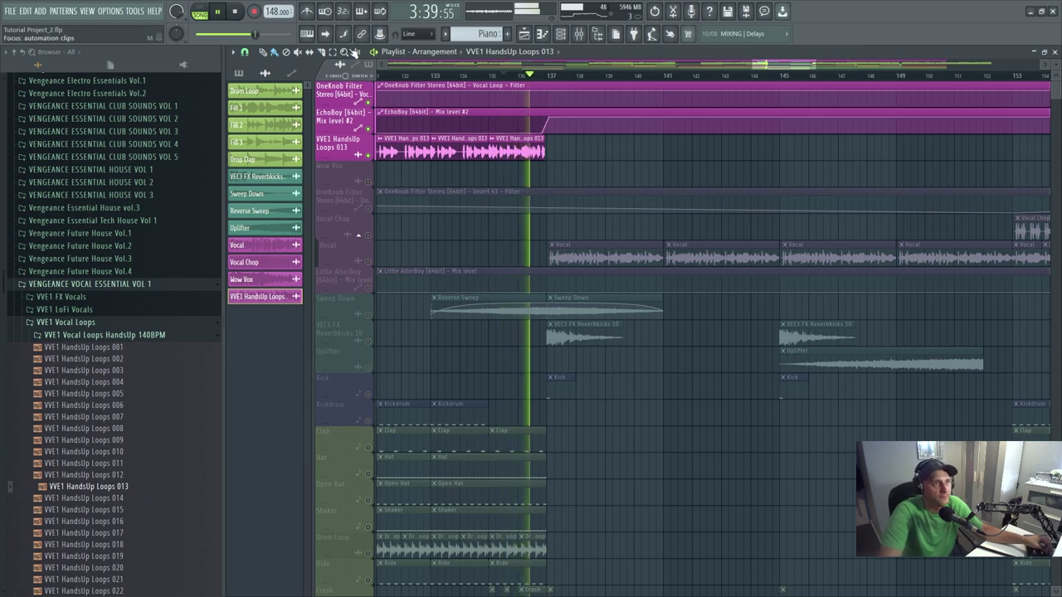
pyautogui.click(228, 14)
pyautogui.click(370, 208)
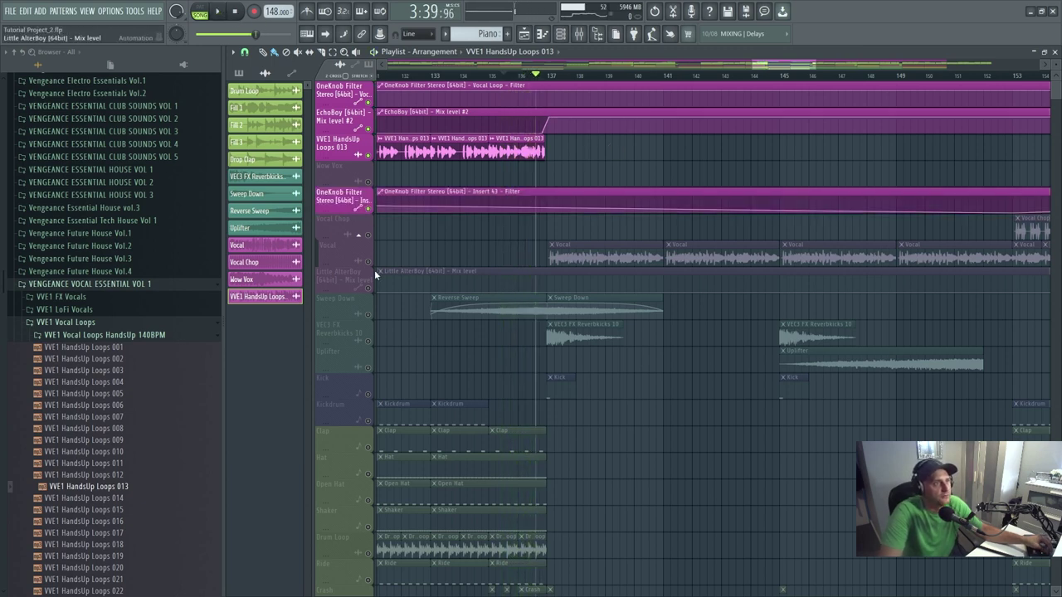
pyautogui.click(373, 278)
# - Play the soloed vocal loop across its end at bar 137 to hear the echo, and stop playback
pyautogui.click(425, 77)
pyautogui.press('space')
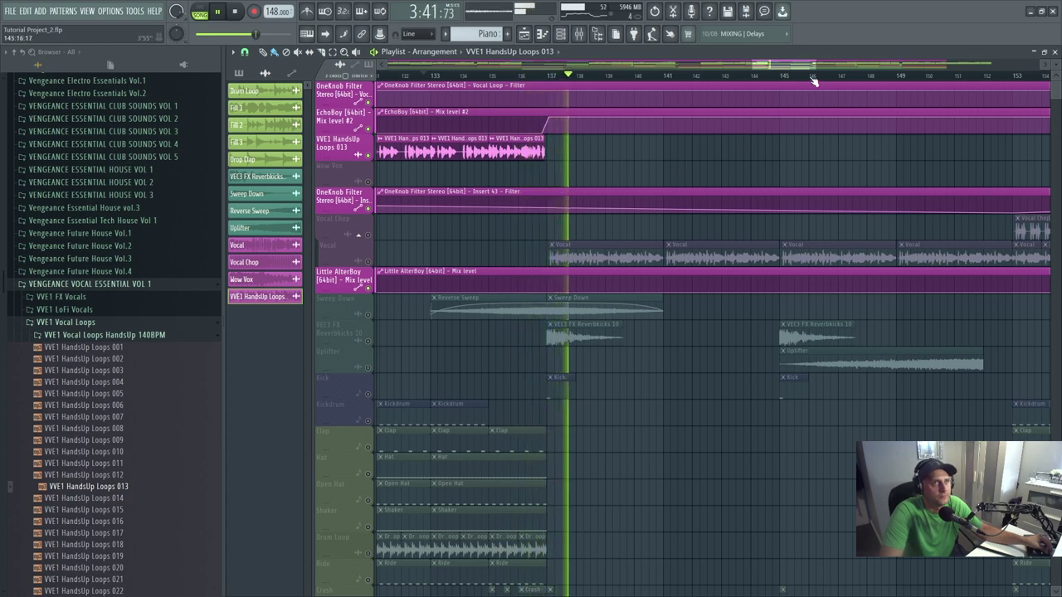
pyautogui.moveTo(812, 64); pyautogui.dragTo(784, 62)
pyautogui.click(221, 13)
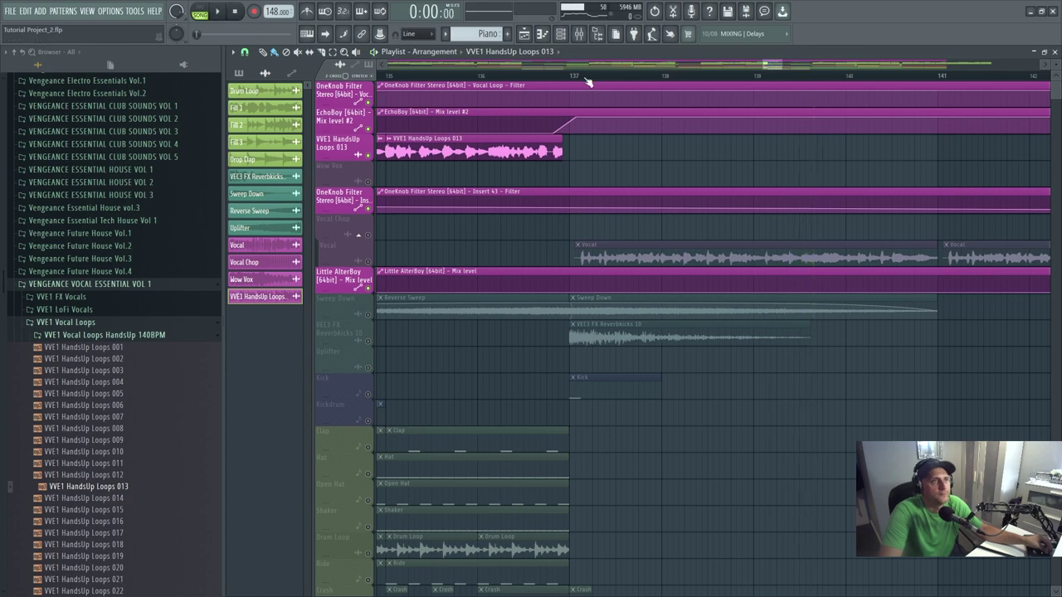
# - Inspect EchoBoy on the Vocal Loop mixer insert and the automation options of its mix level
pyautogui.click(580, 35)
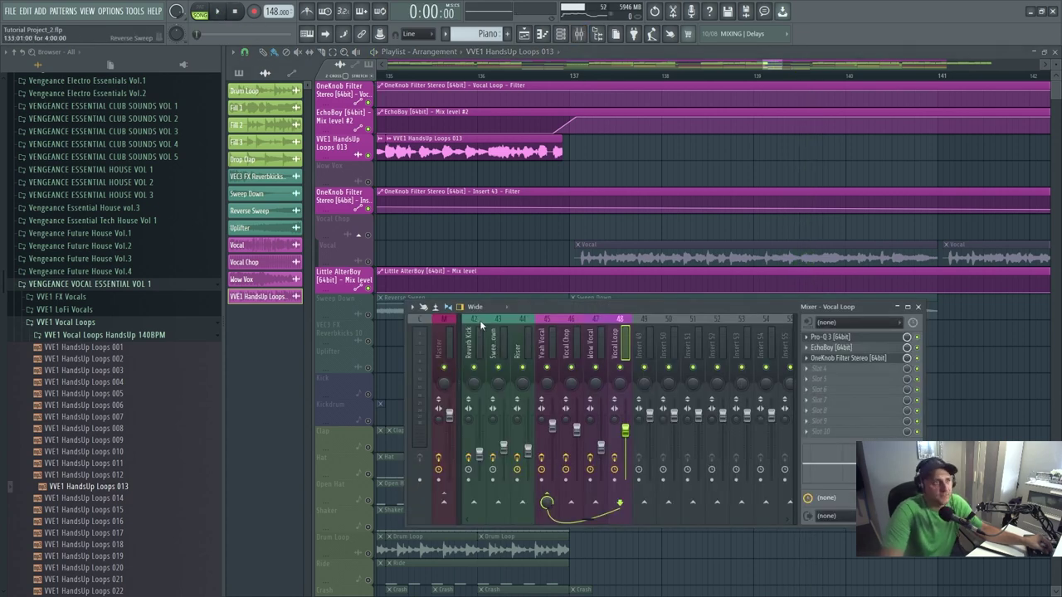
pyautogui.click(842, 349)
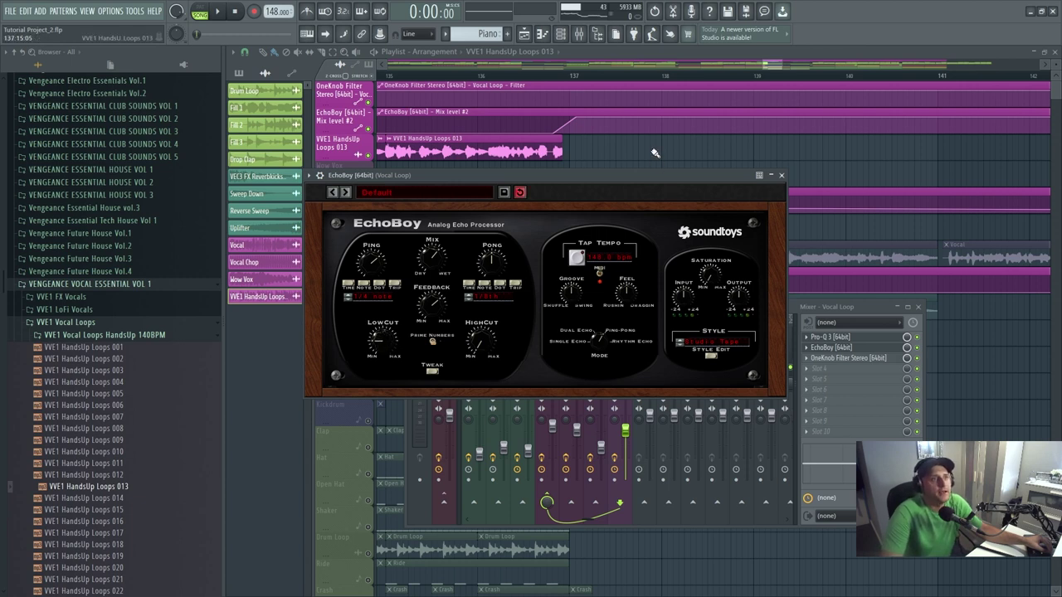
pyautogui.rightClick(908, 348)
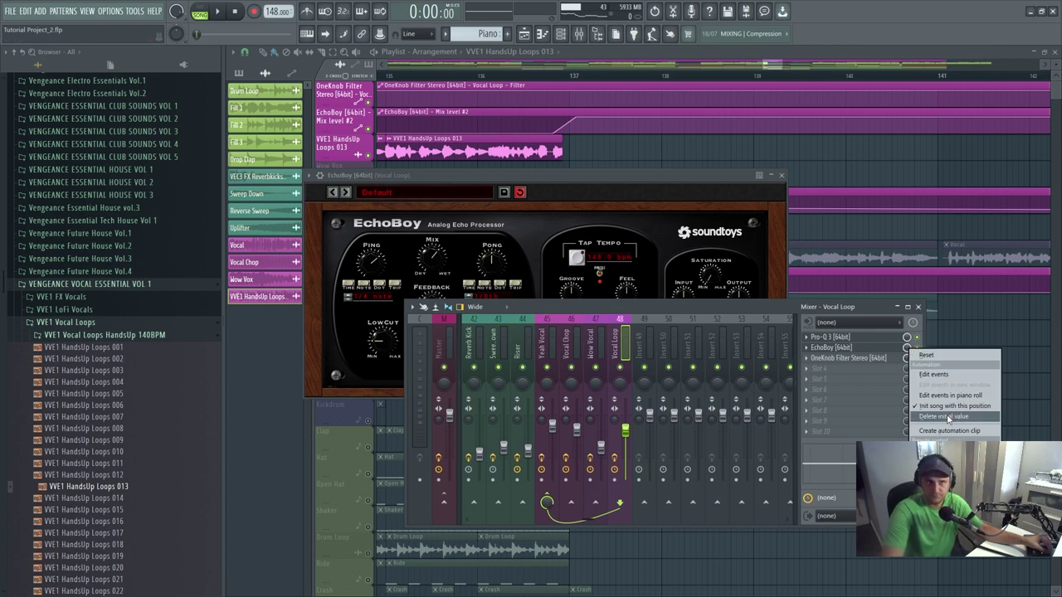
pyautogui.click(746, 130)
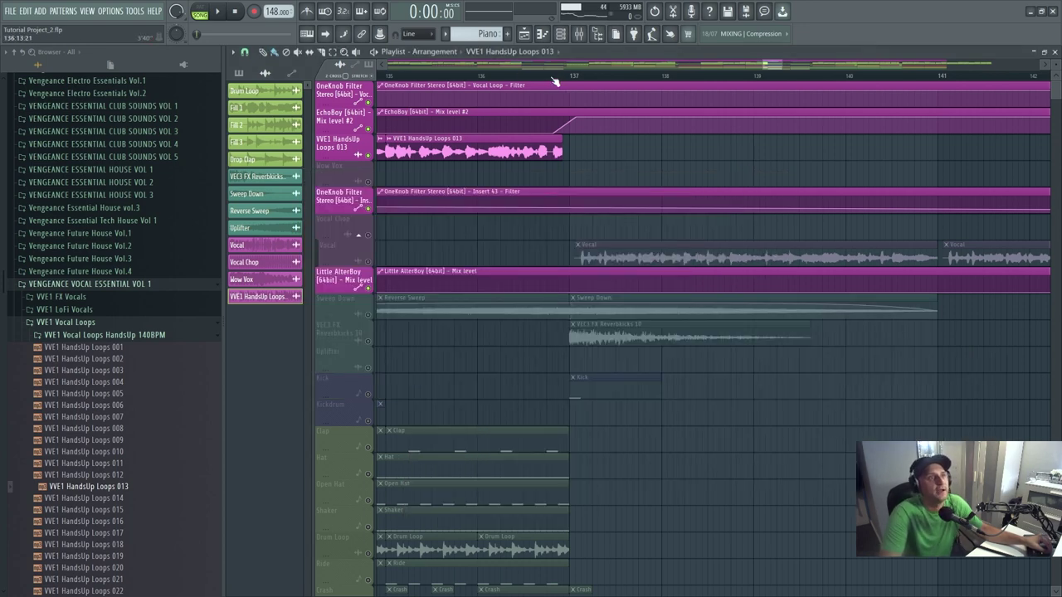
# - Play the soloed vocal loop from bar 136 through the EchoBoy mix level rise at bar 137, and stop playback
pyautogui.moveTo(774, 64); pyautogui.dragTo(769, 66)
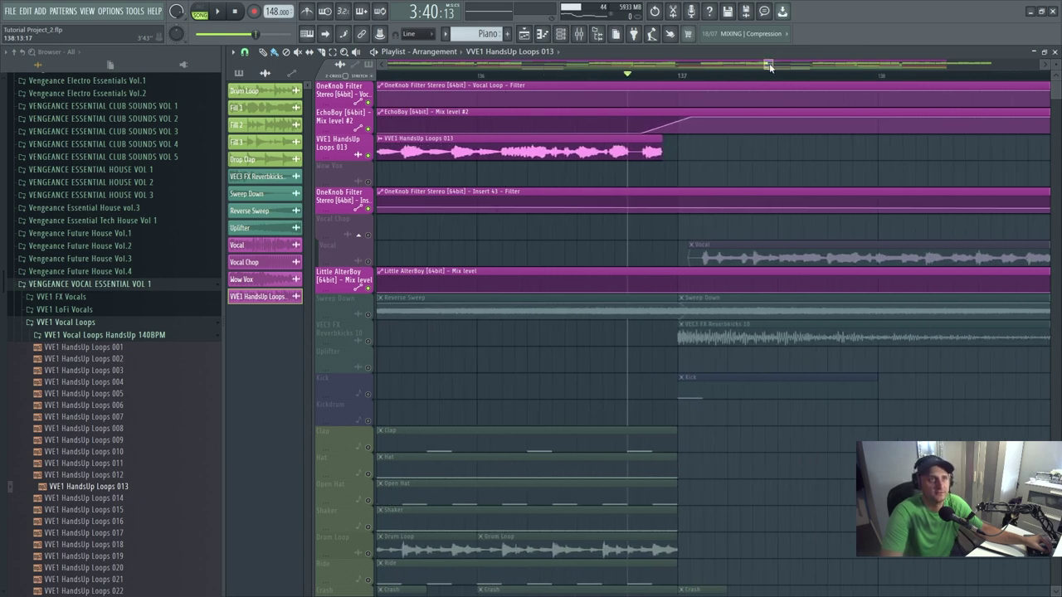
pyautogui.click(218, 11)
pyautogui.click(480, 75)
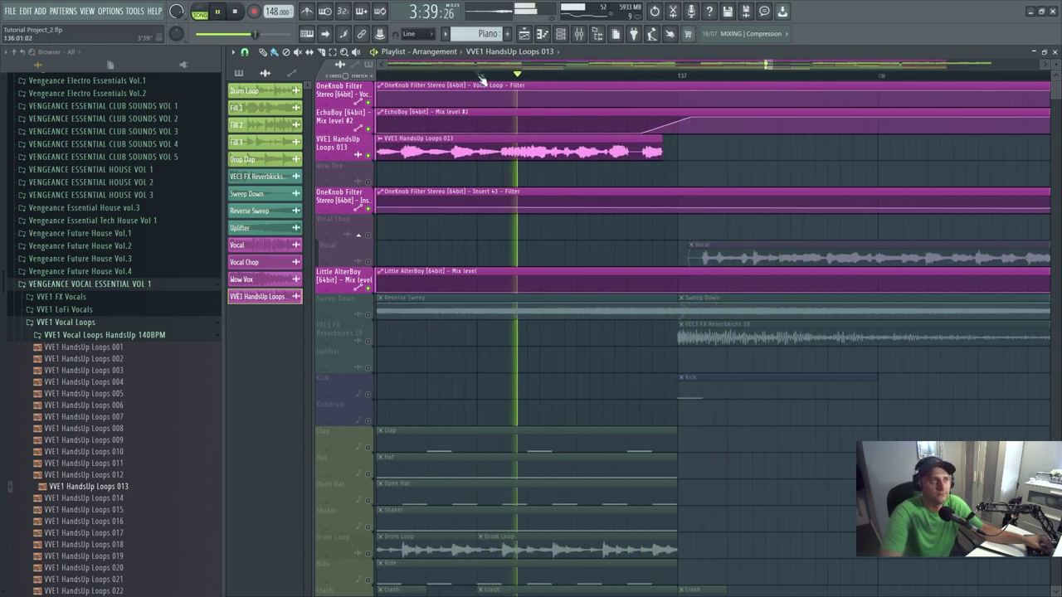
pyautogui.click(237, 11)
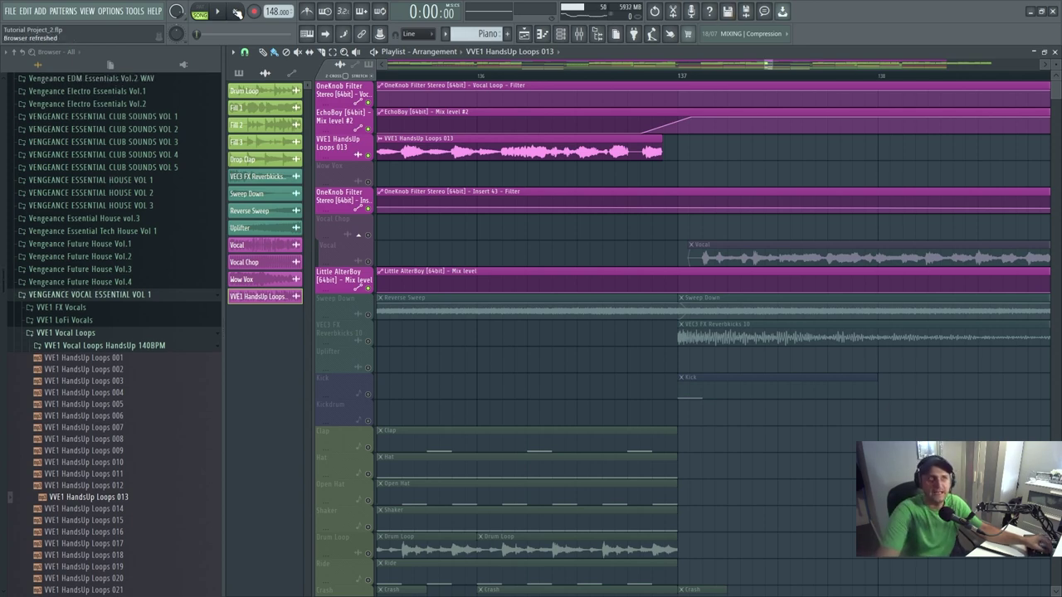
# - Unmute all playlist tracks and play the full mix from just before bar 137 through the breakdown to bar 153
pyautogui.keyDown('ctrl'); pyautogui.click(367, 154); pyautogui.keyUp('ctrl')
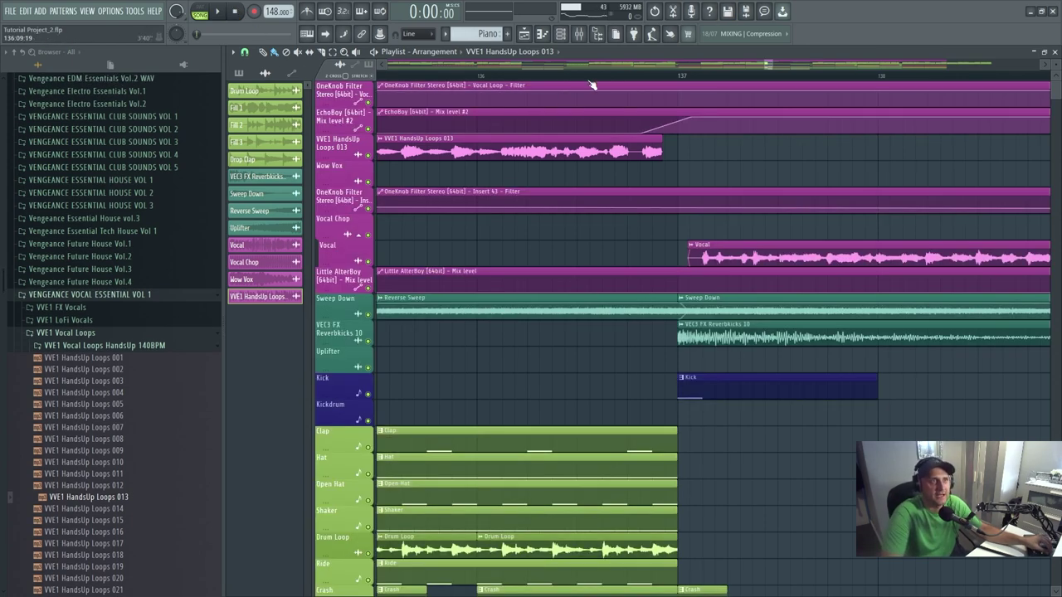
pyautogui.press('space')
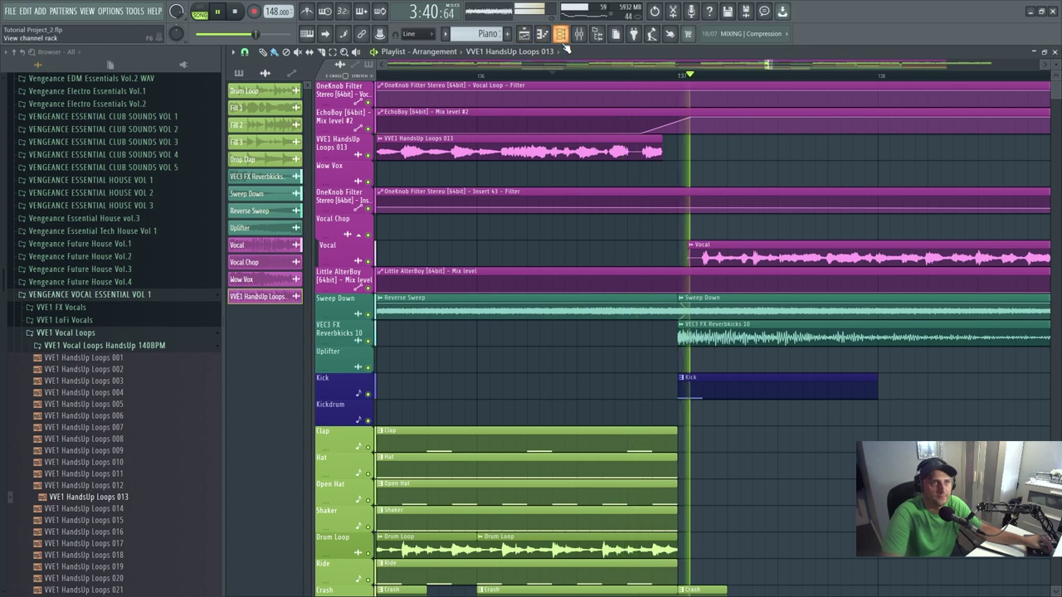
pyautogui.scroll(-5, 902, 68)
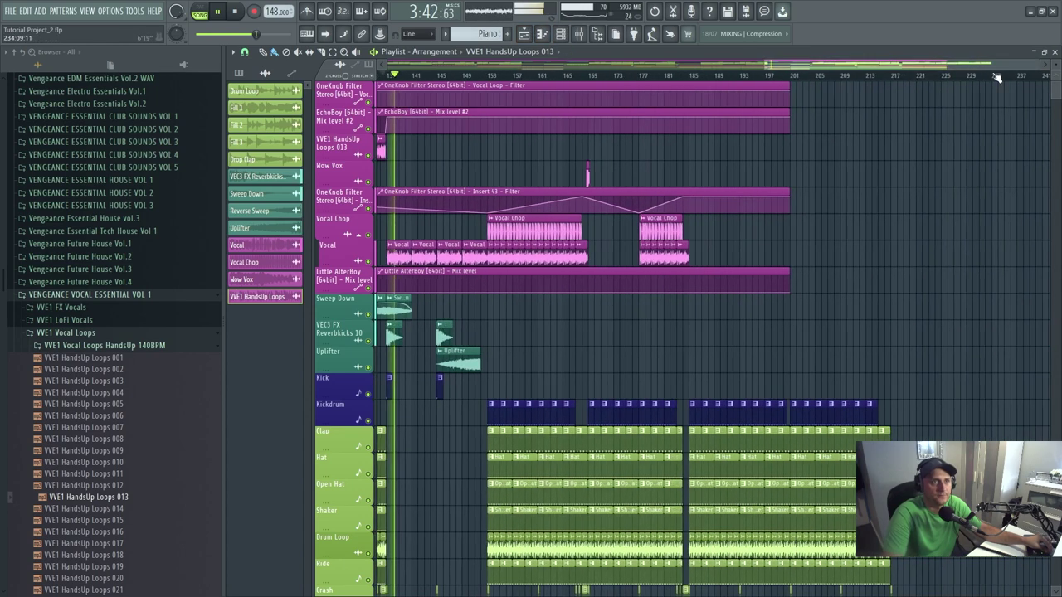
pyautogui.hscroll(-4, 903, 69)
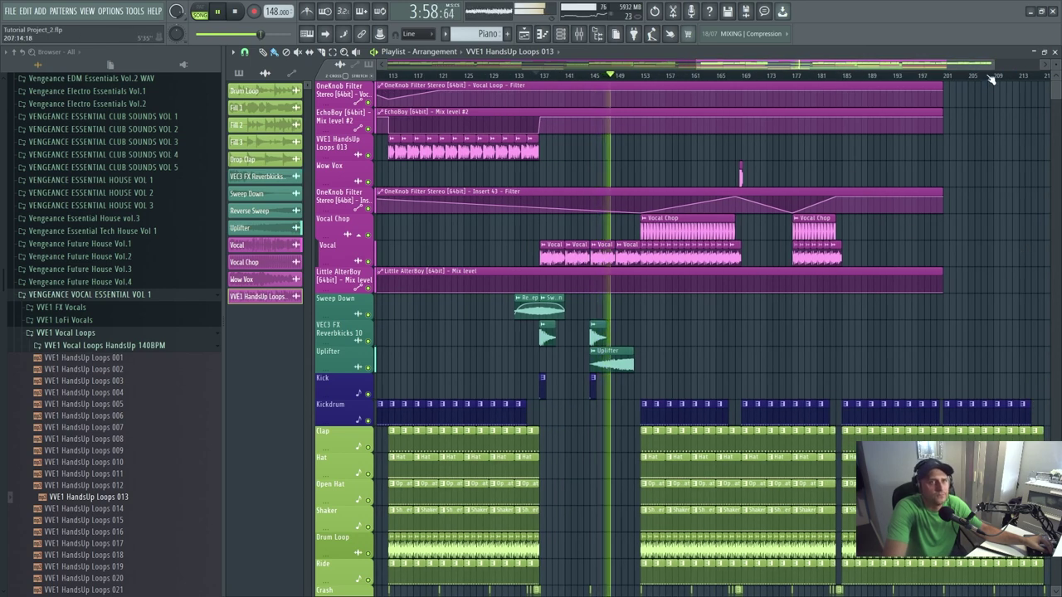
pyautogui.scroll(-1, 952, 222)
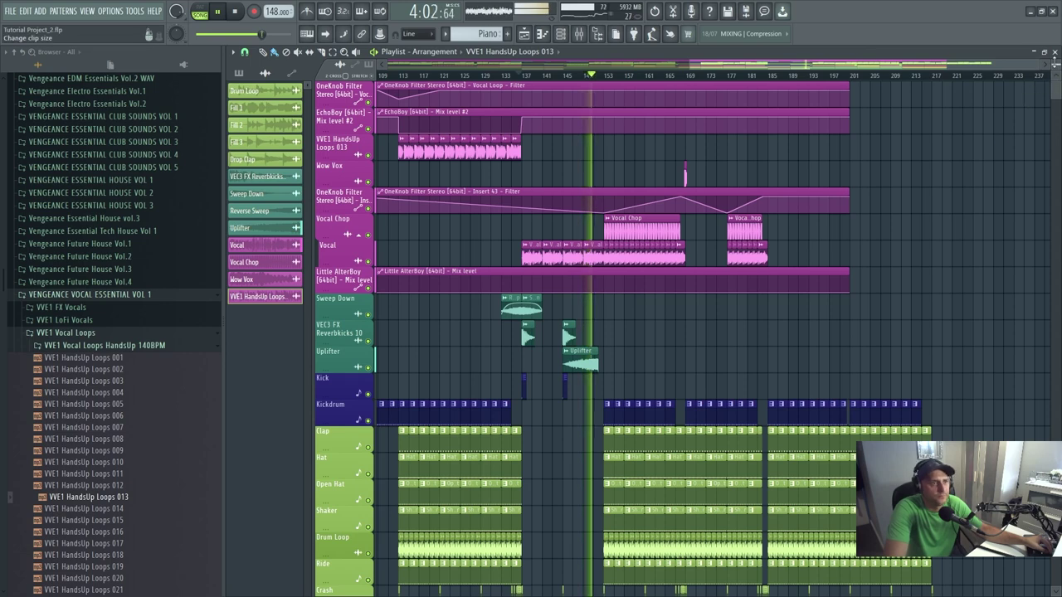
pyautogui.scroll(-1, 951, 221)
pyautogui.scroll(-1, 951, 222)
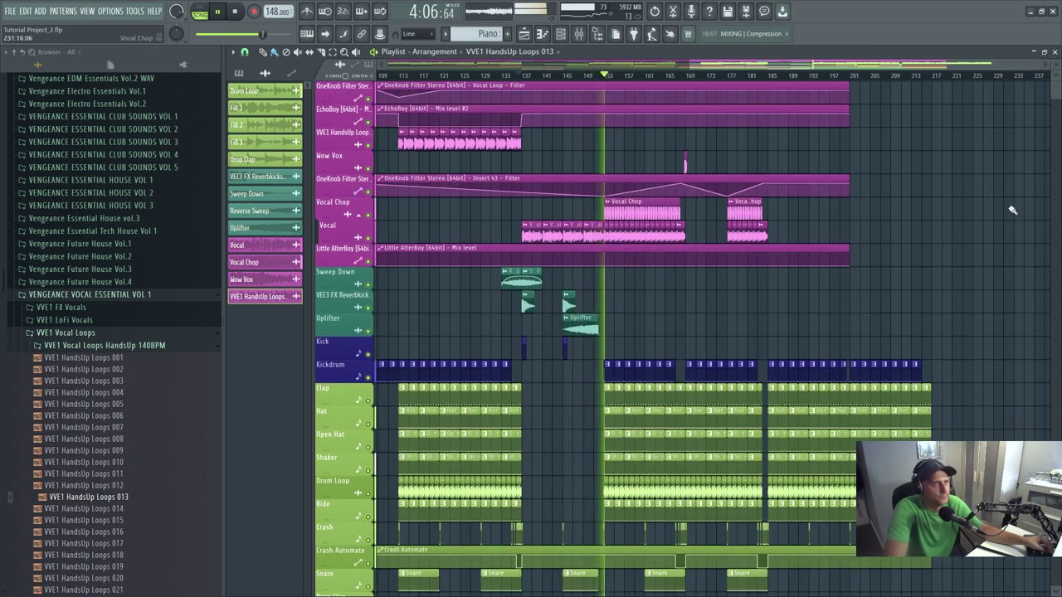
# - Continue the full mix from bar 153 past bar 185 with all playlist tracks in view, and stop playback
pyautogui.scroll(-2, 1007, 241)
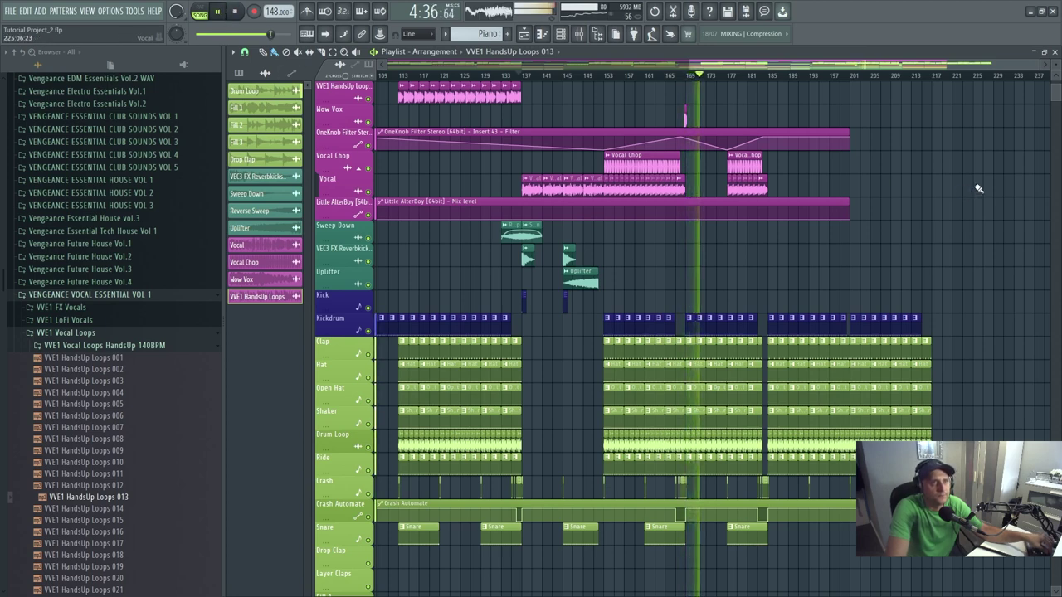
pyautogui.scroll(-1, 979, 190)
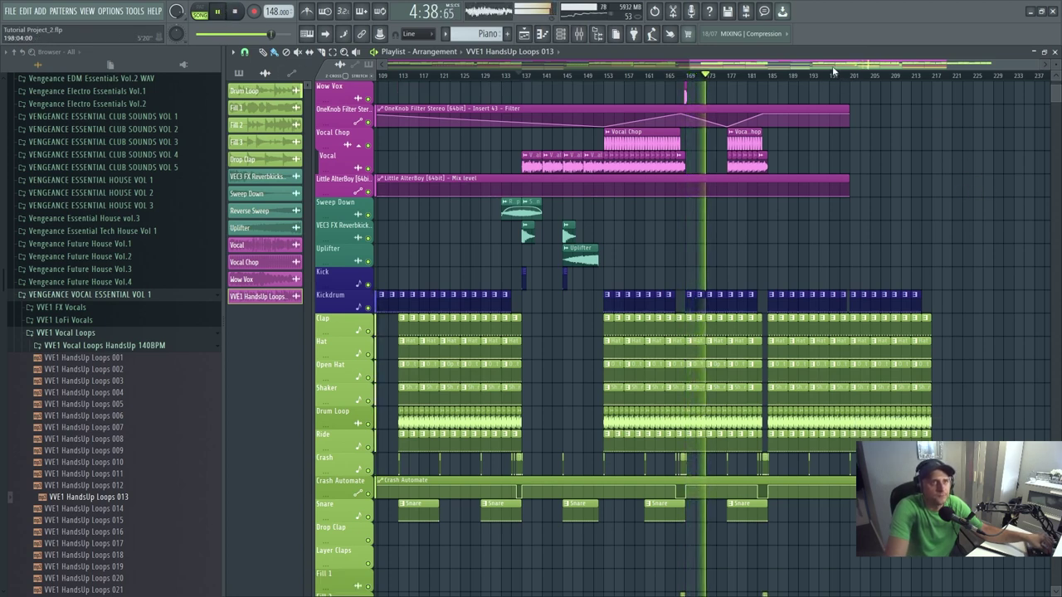
pyautogui.moveTo(834, 72); pyautogui.dragTo(871, 70)
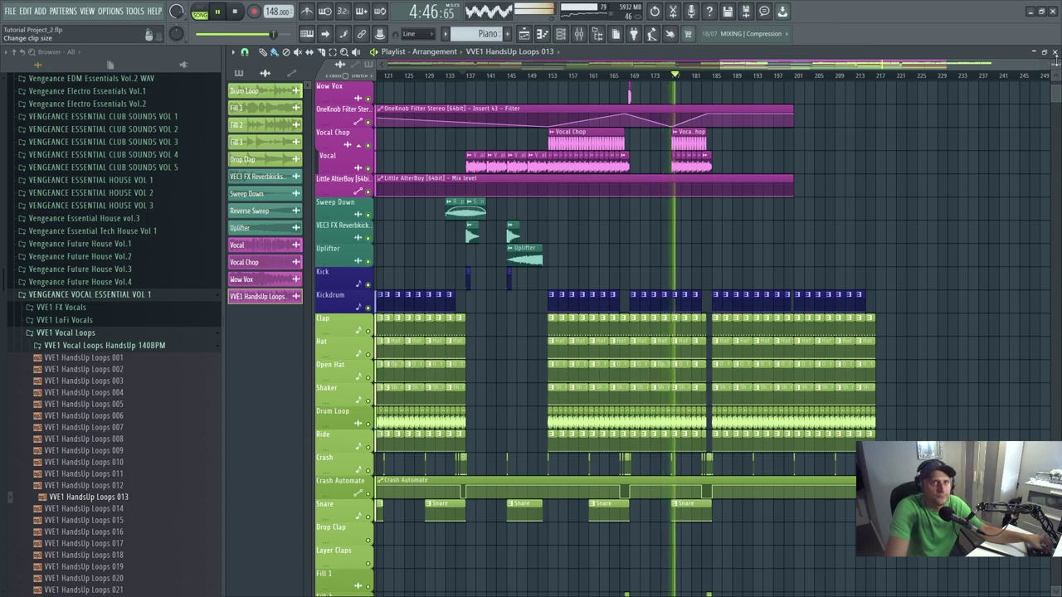
pyautogui.scroll(-5, 680, 331)
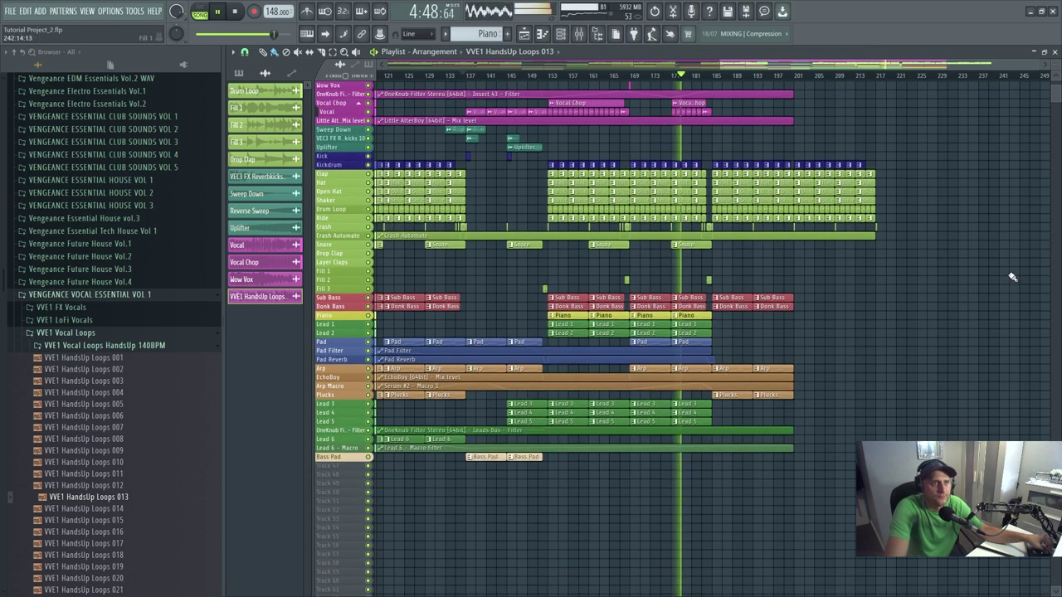
pyautogui.scroll(1, 1012, 277)
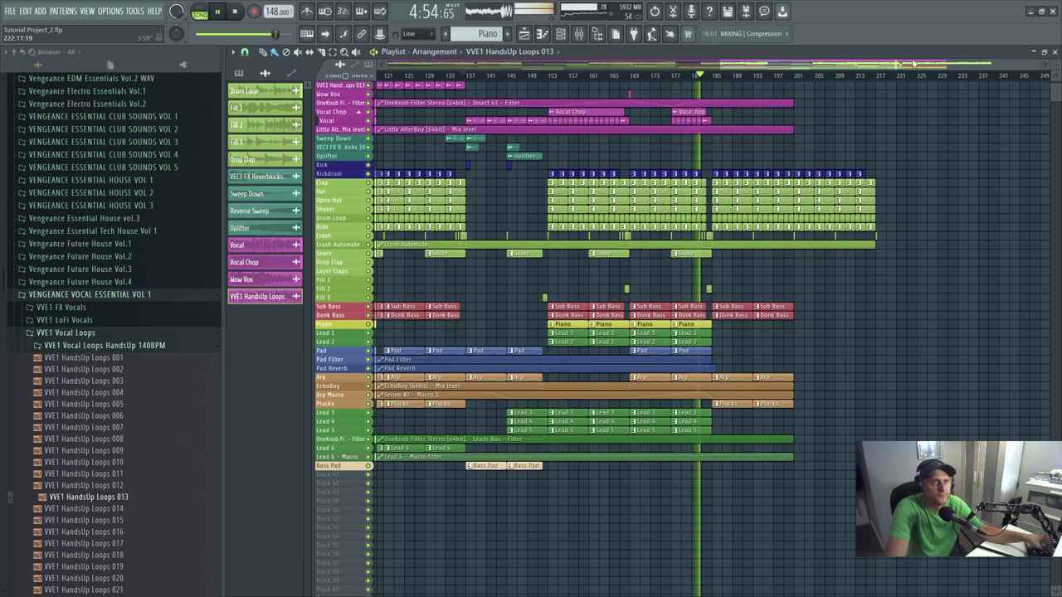
pyautogui.hscroll(-3, 913, 62)
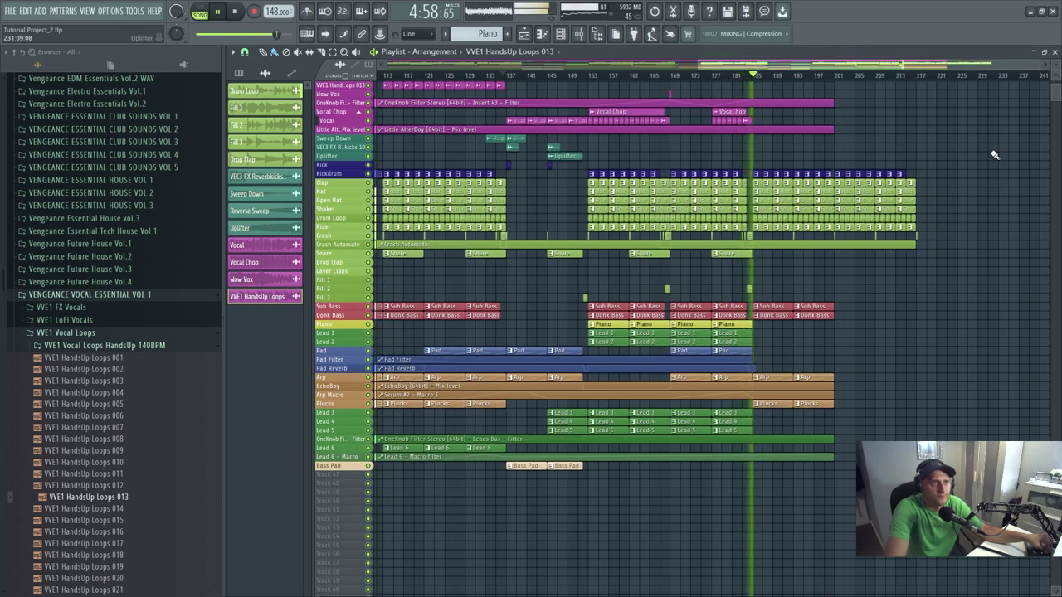
pyautogui.press('space')
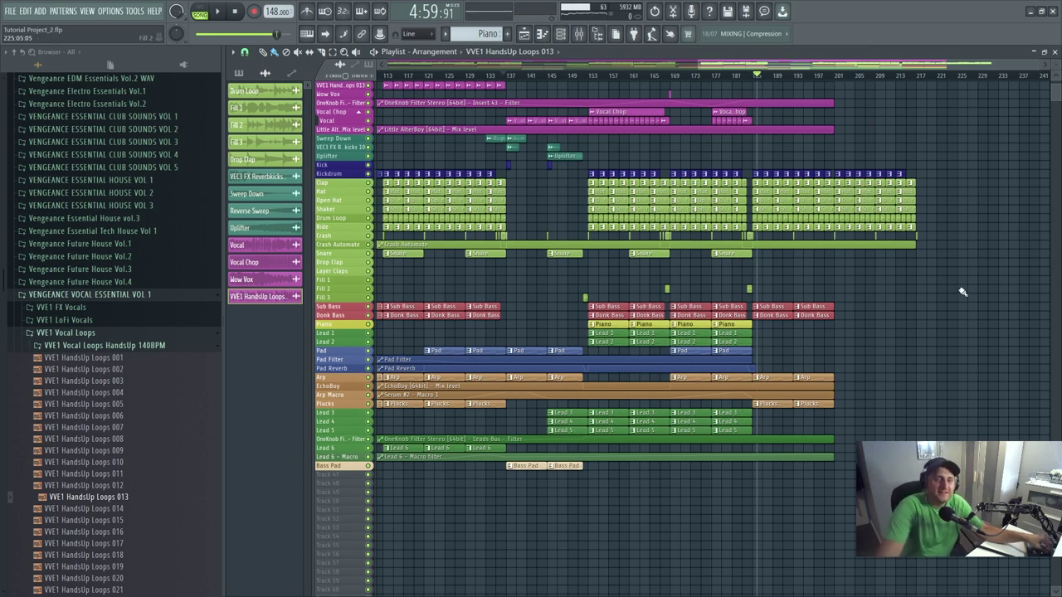
# - Look over the arrangement in the playlist from bar 57 through the end of the track
pyautogui.scroll(2, 960, 286)
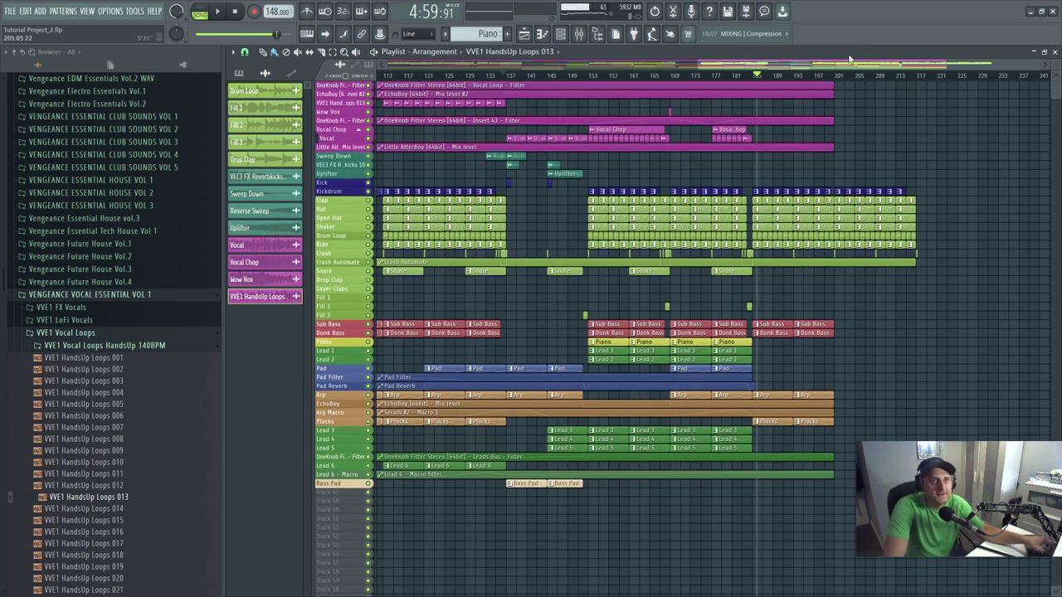
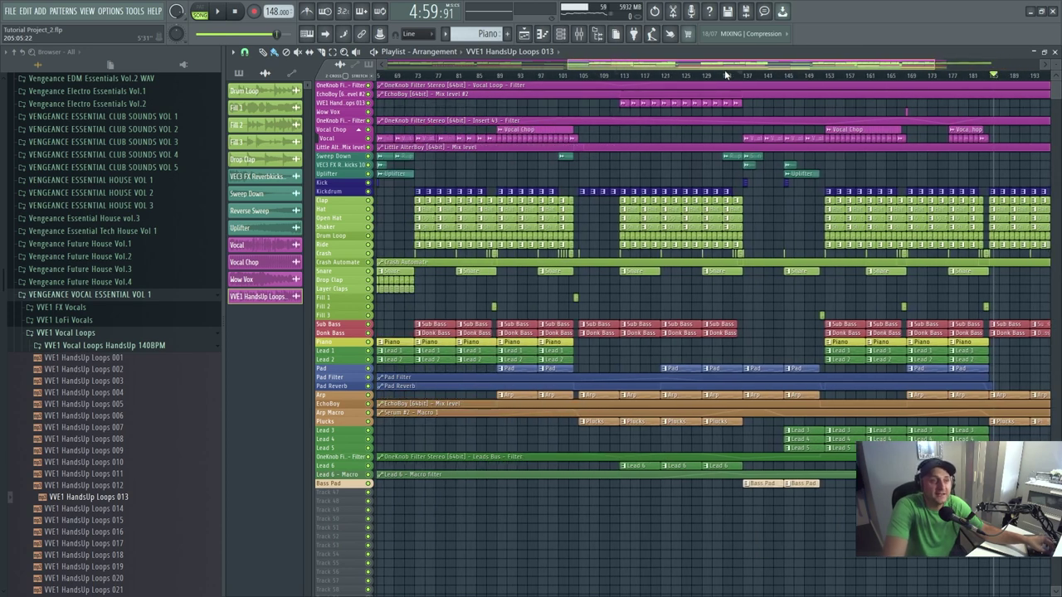
pyautogui.moveTo(912, 65); pyautogui.dragTo(991, 65)
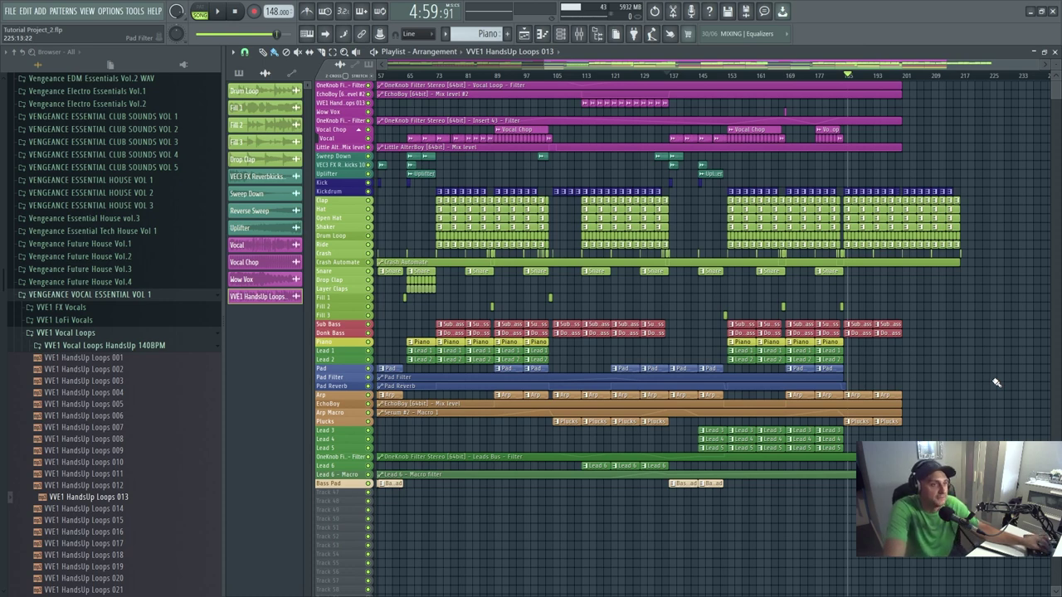
pyautogui.scroll(-1, 996, 383)
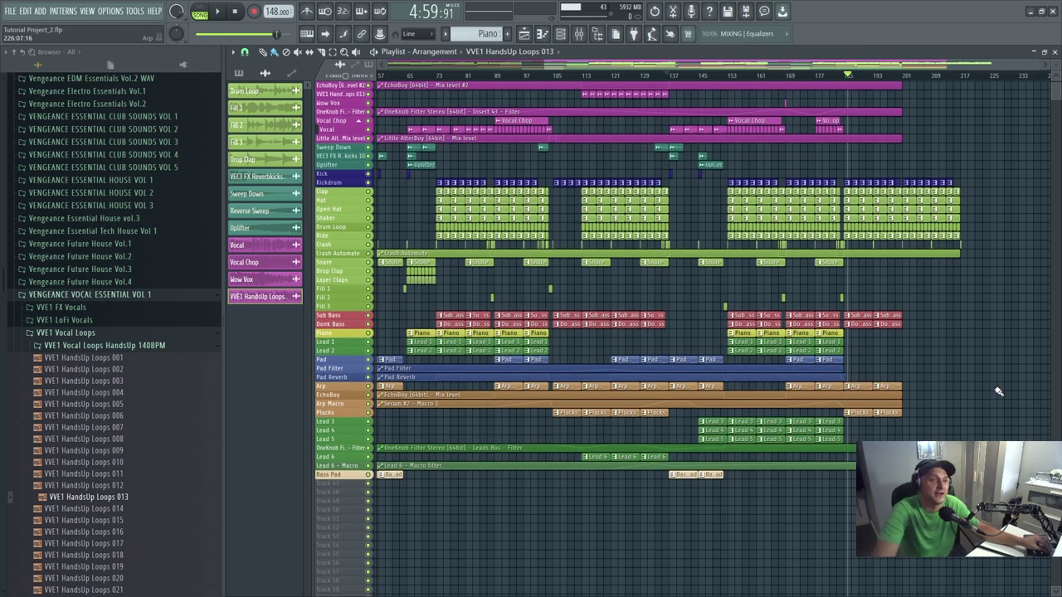
pyautogui.scroll(1, 998, 392)
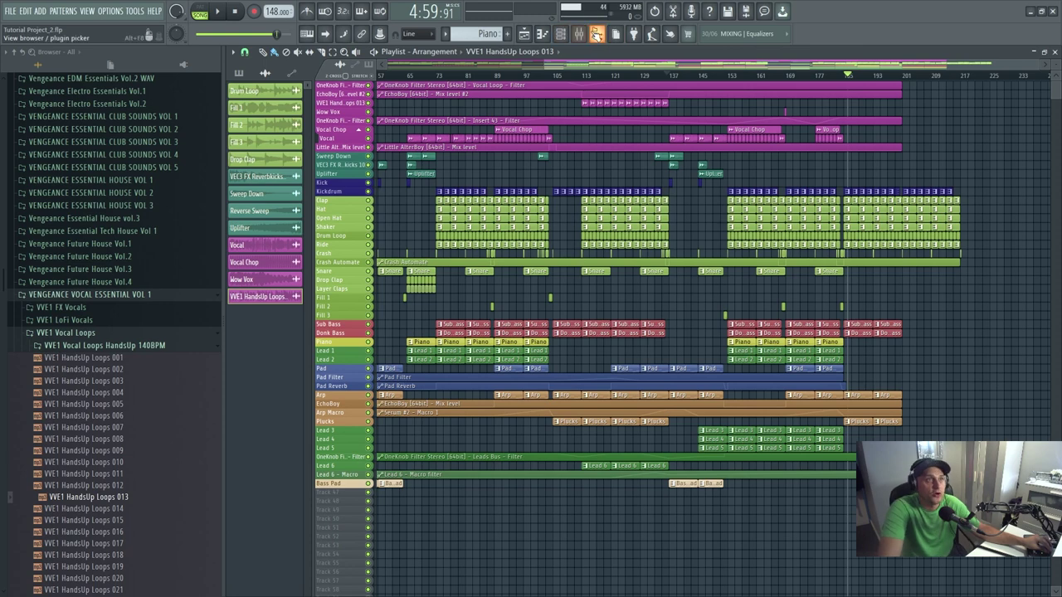
# - Look through the mixer from the lead inserts back to the bus tracks, and close the mixer
pyautogui.click(579, 34)
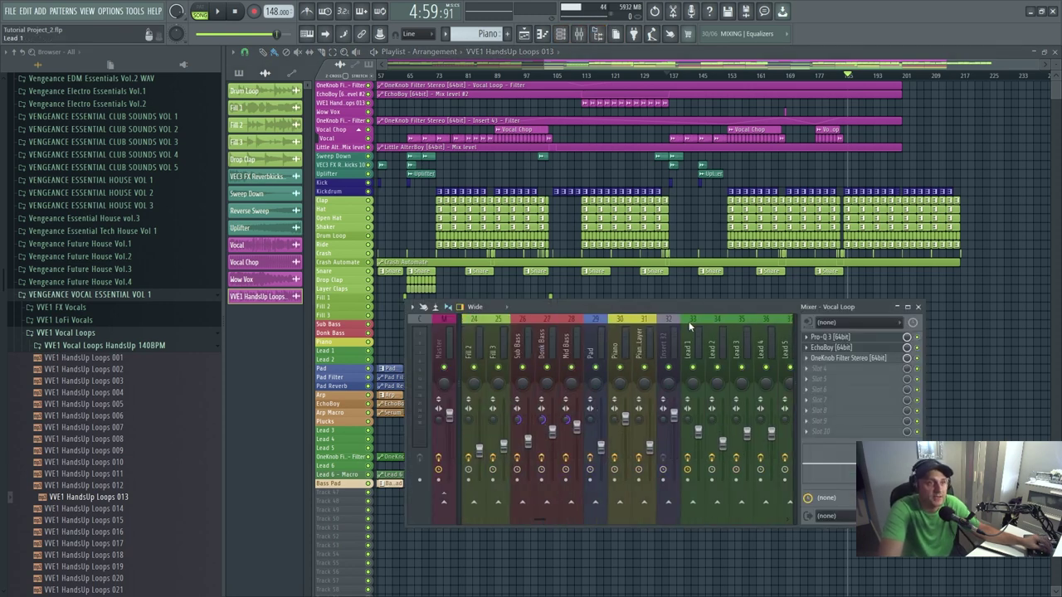
pyautogui.scroll(3, 690, 326)
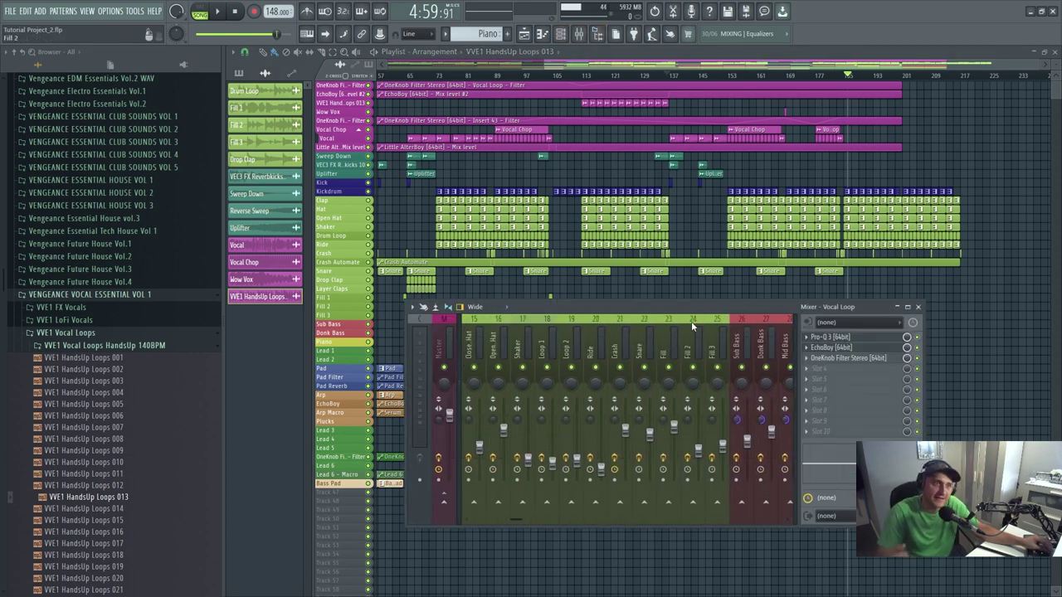
pyautogui.scroll(1, 691, 321)
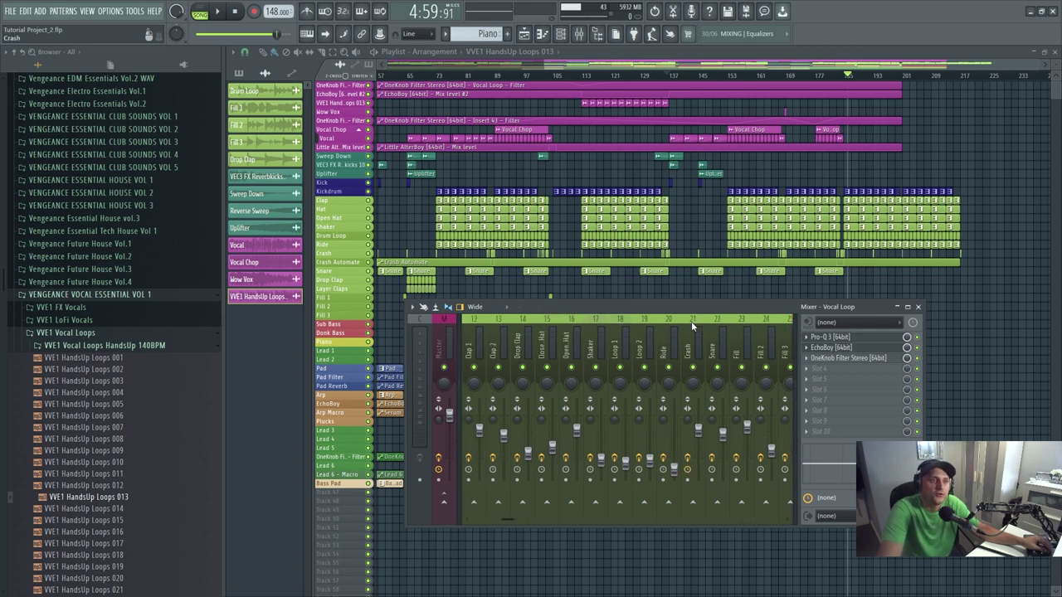
pyautogui.scroll(4, 691, 321)
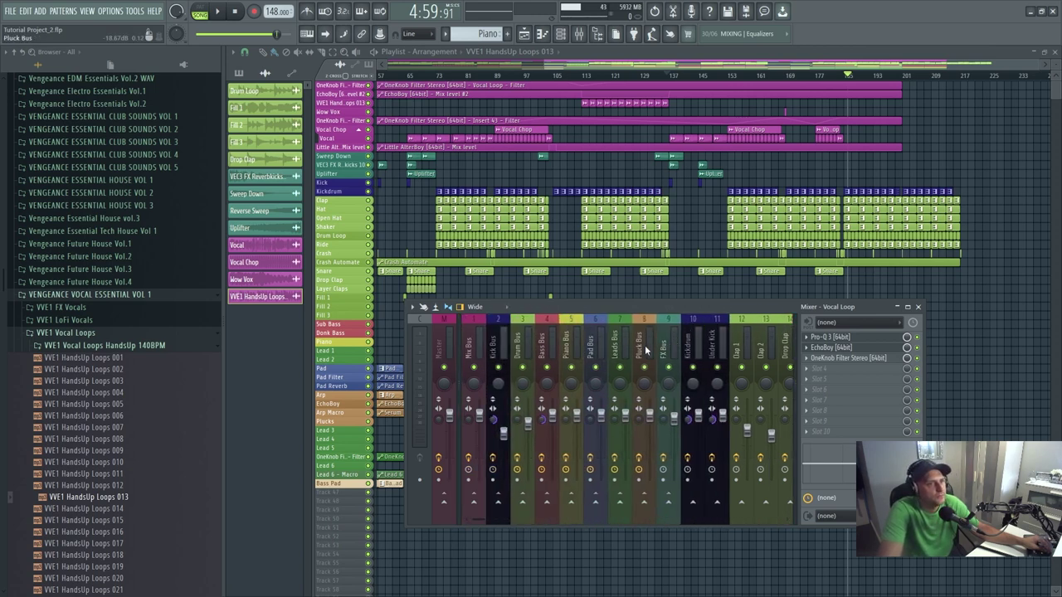
pyautogui.click(918, 307)
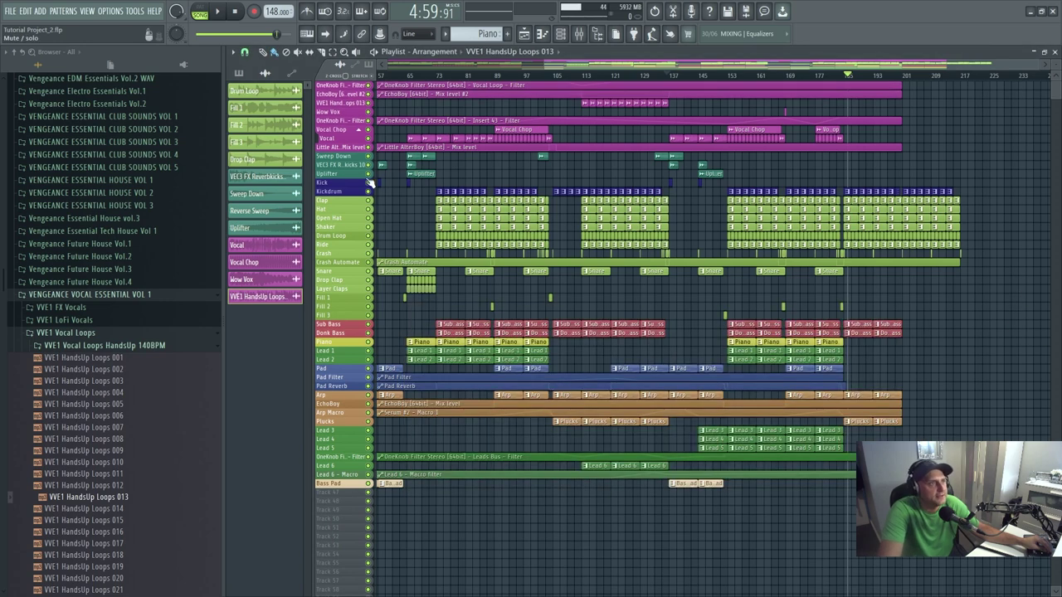
# - Solo the Uplifter track, play it from around bar 145, restore all playlist tracks, and stop playback
pyautogui.keyDown('ctrl'); pyautogui.click(367, 174); pyautogui.keyUp('ctrl')
pyautogui.moveTo(702, 78); pyautogui.dragTo(693, 79)
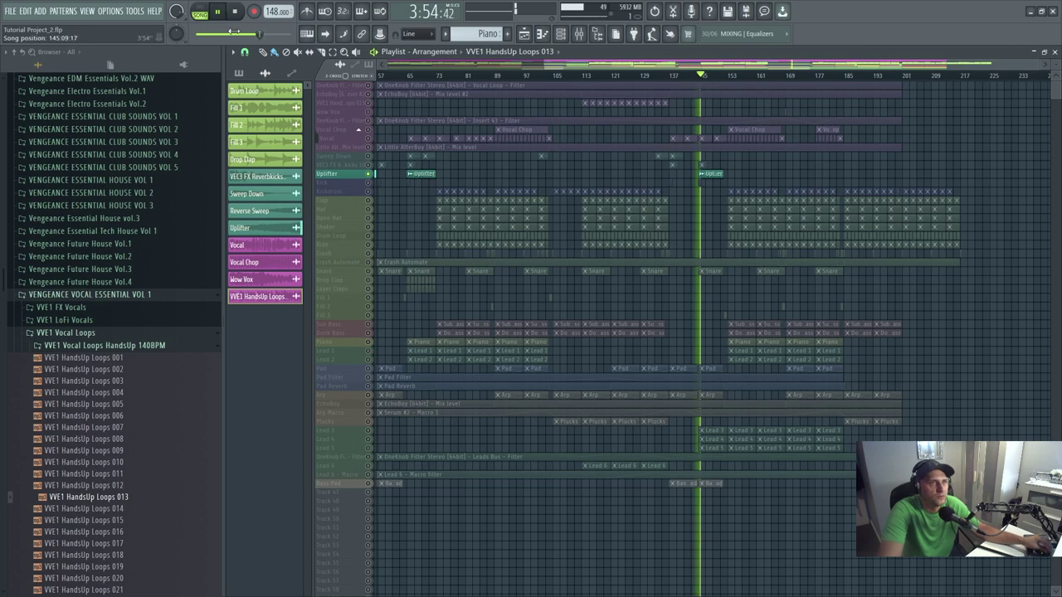
pyautogui.scroll(3, 681, 340)
pyautogui.scroll(-3, 680, 340)
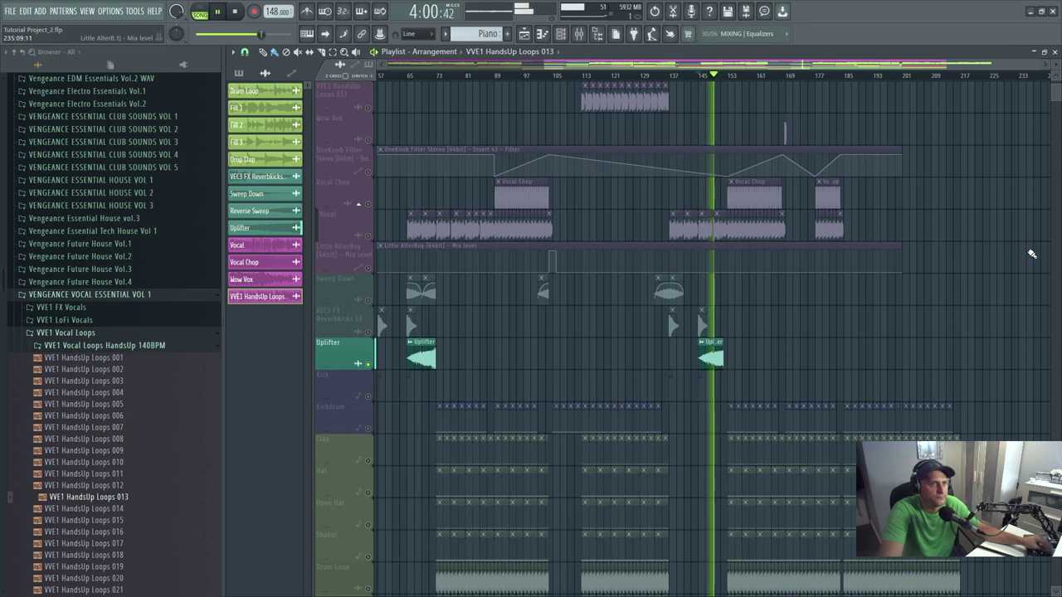
pyautogui.rightClick(370, 365)
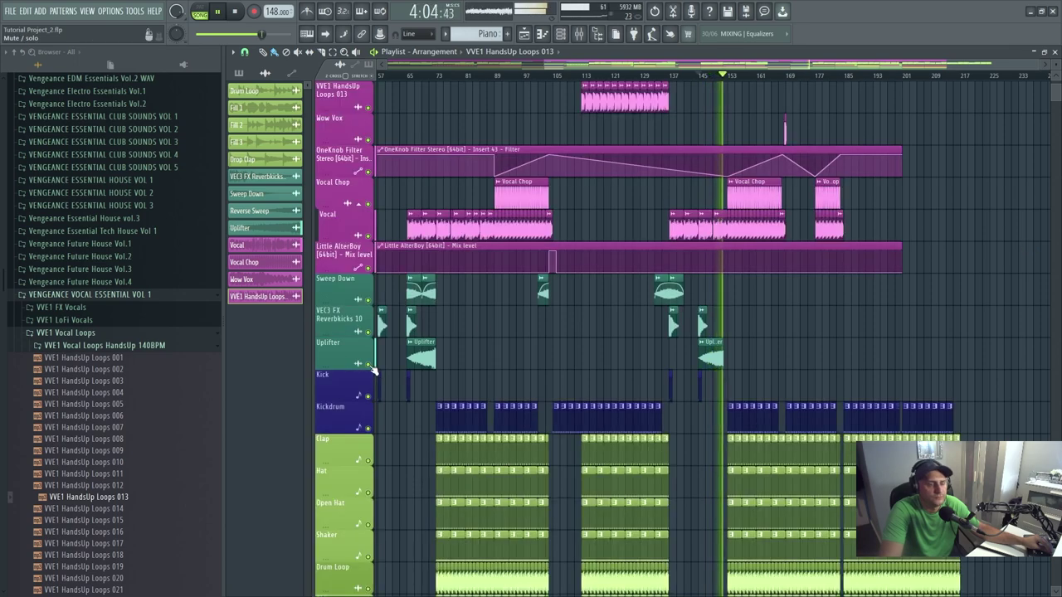
pyautogui.click(238, 11)
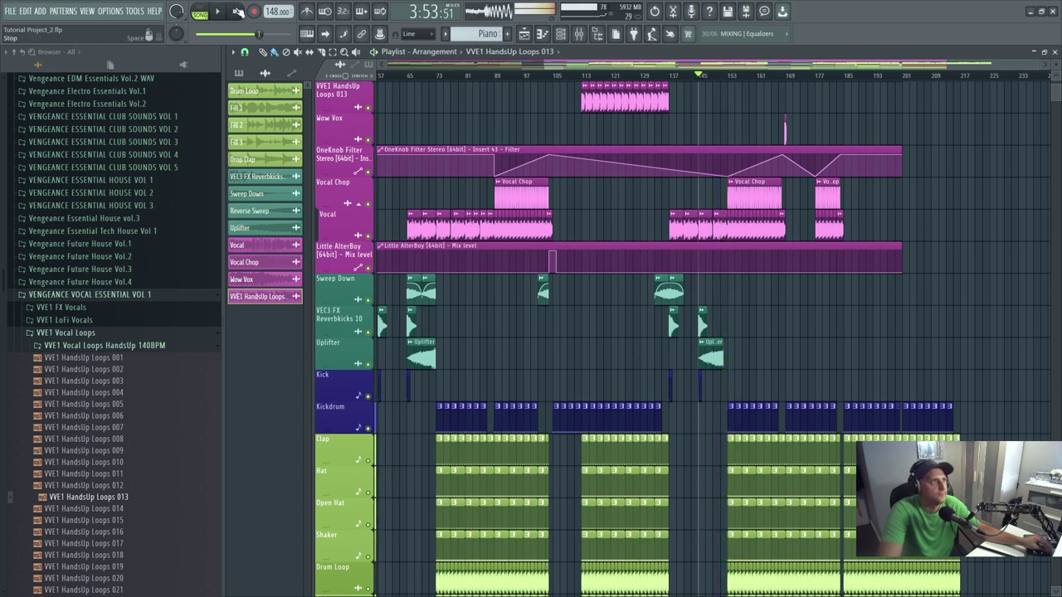
# - Inspect the Uplifter clip's sample settings and the SoundShifter Pitch Stereo effect on its Riser mixer insert, and return to the playlist
pyautogui.scroll(-1, 962, 248)
pyautogui.scroll(-2, 962, 249)
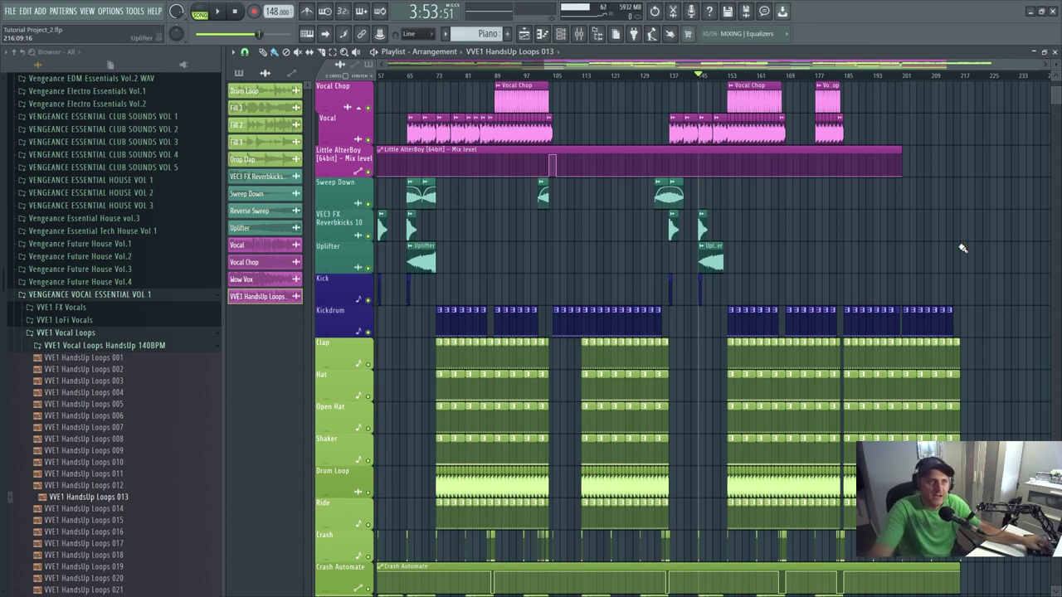
pyautogui.scroll(-3, 962, 248)
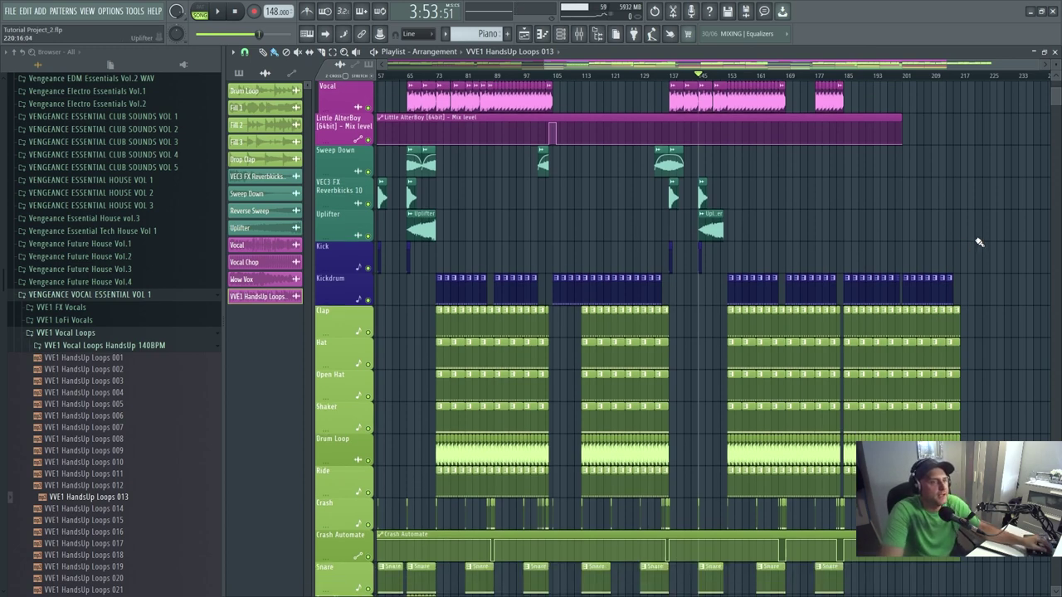
pyautogui.doubleClick(718, 154)
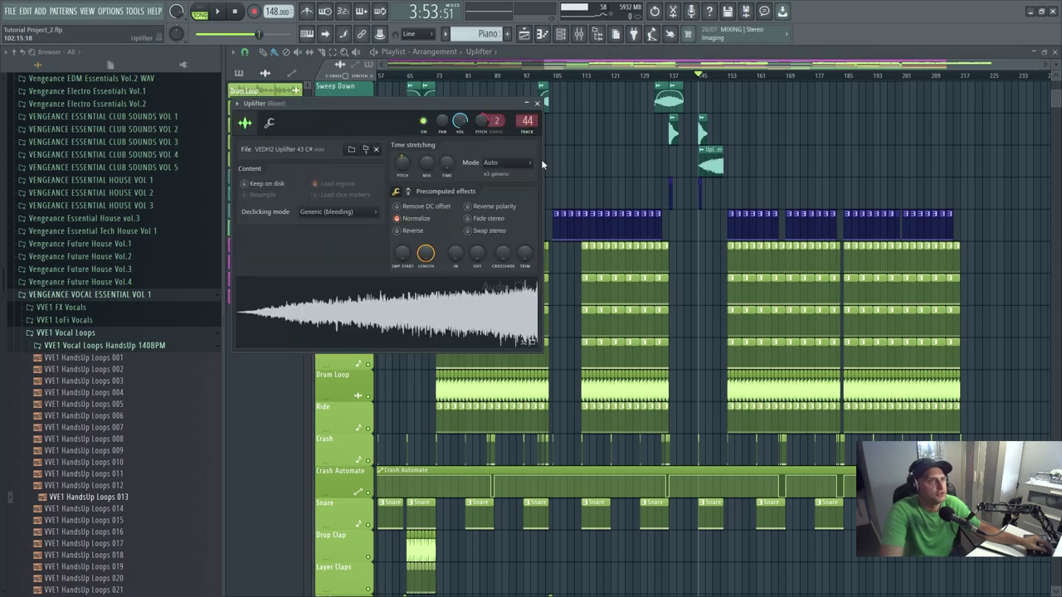
pyautogui.click(527, 121)
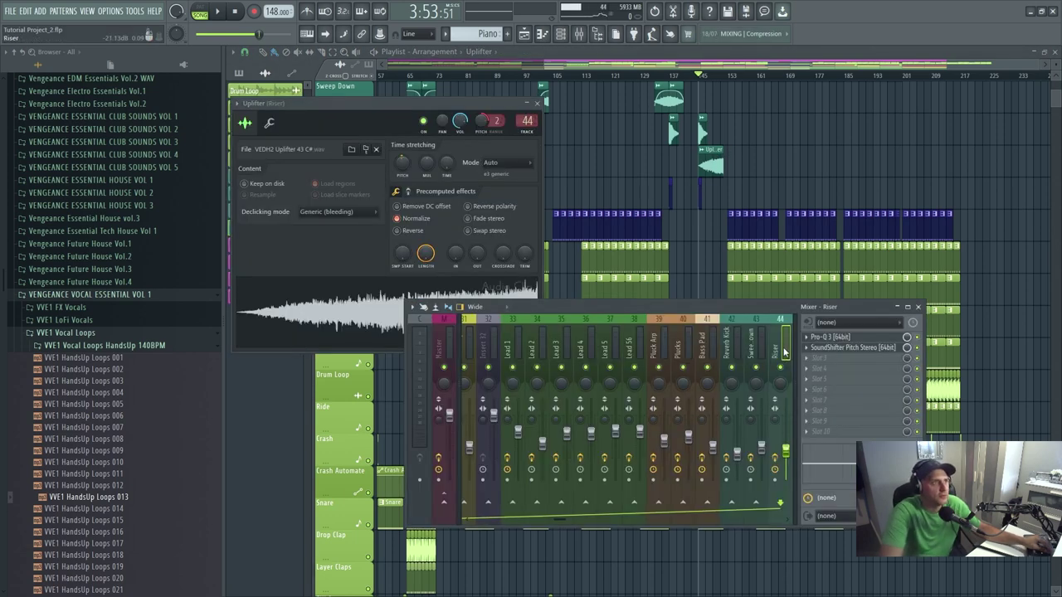
pyautogui.click(867, 349)
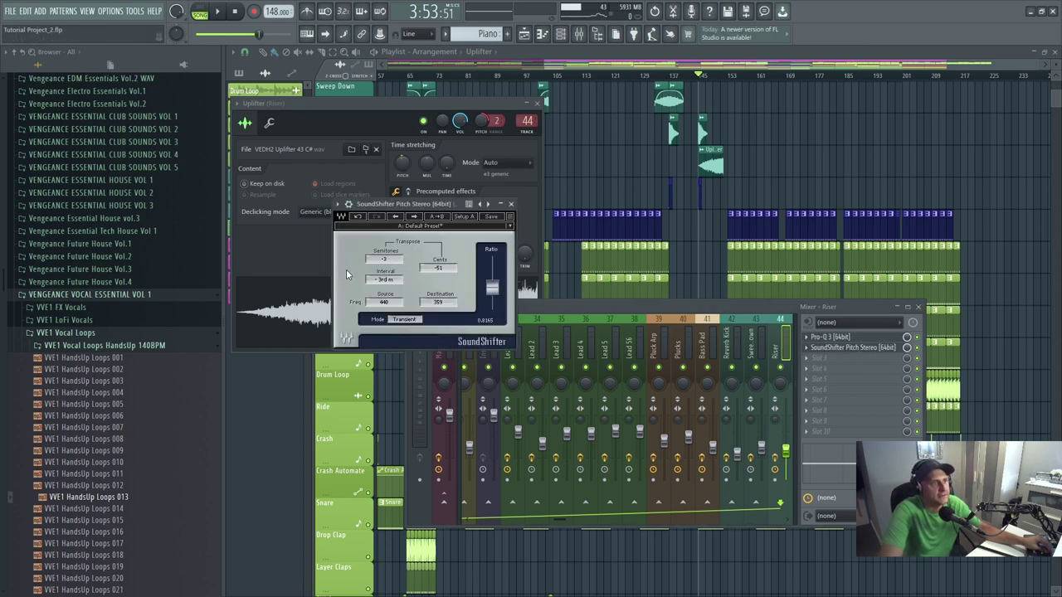
pyautogui.click(543, 37)
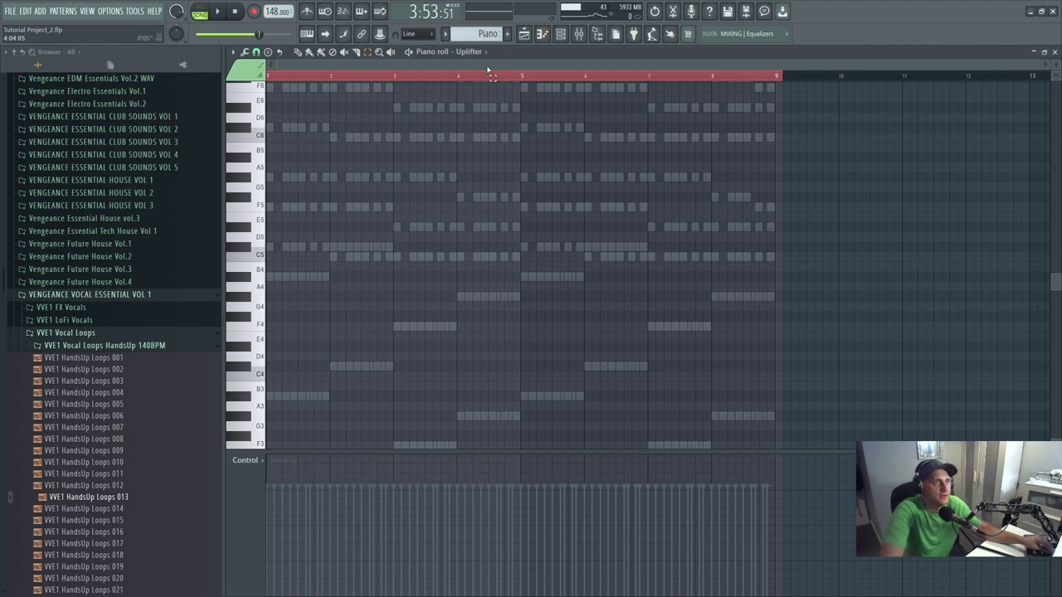
pyautogui.click(525, 33)
# - Open the Piano pattern's notes in the piano roll and play them in pattern mode
pyautogui.scroll(-7, 1033, 215)
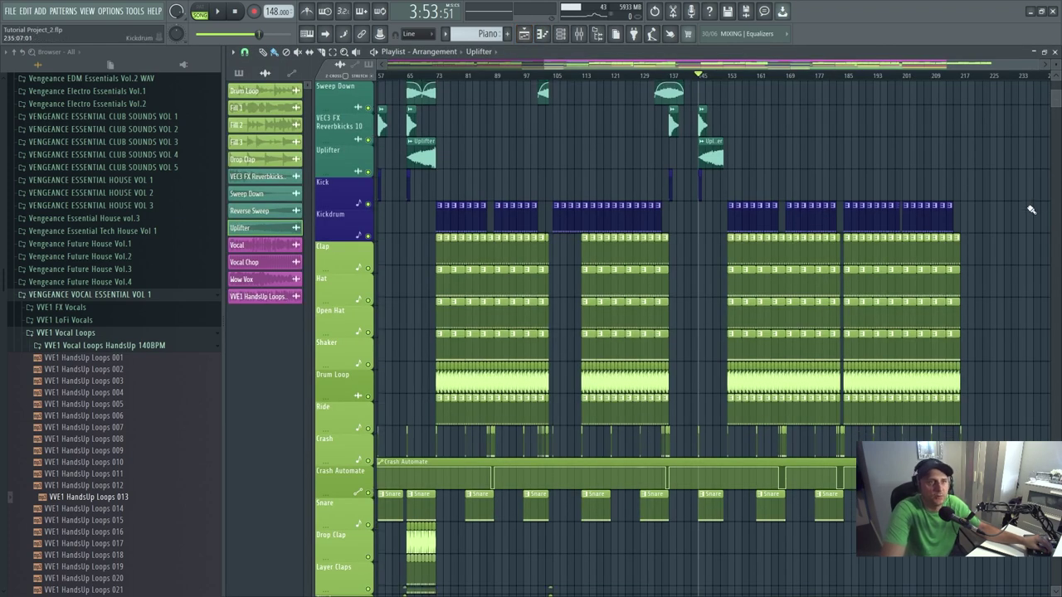
pyautogui.scroll(-18, 1010, 279)
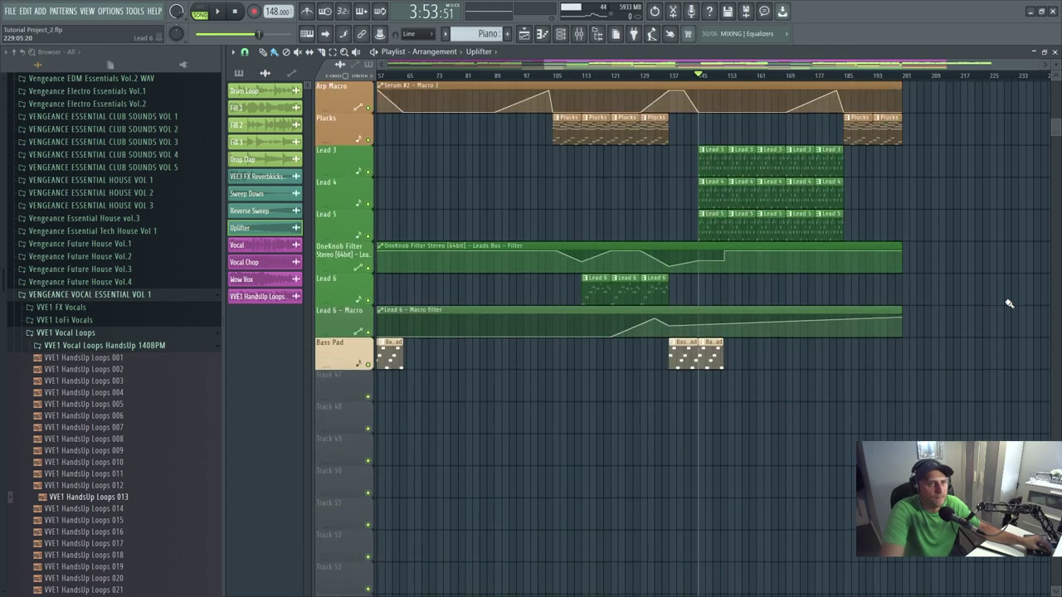
pyautogui.moveTo(896, 65); pyautogui.dragTo(759, 68)
pyautogui.scroll(6, 746, 487)
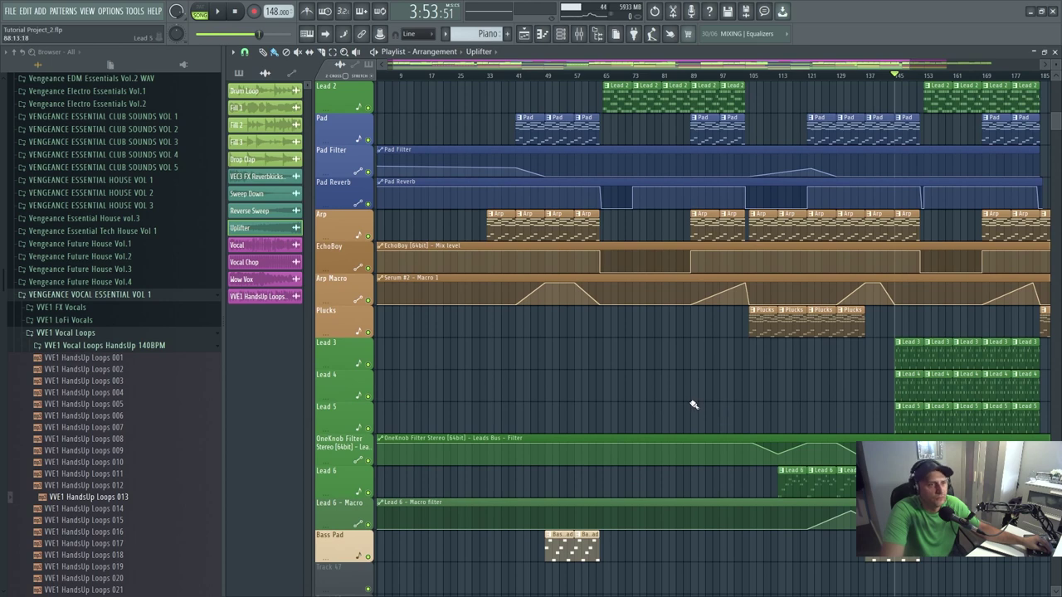
pyautogui.scroll(4, 693, 405)
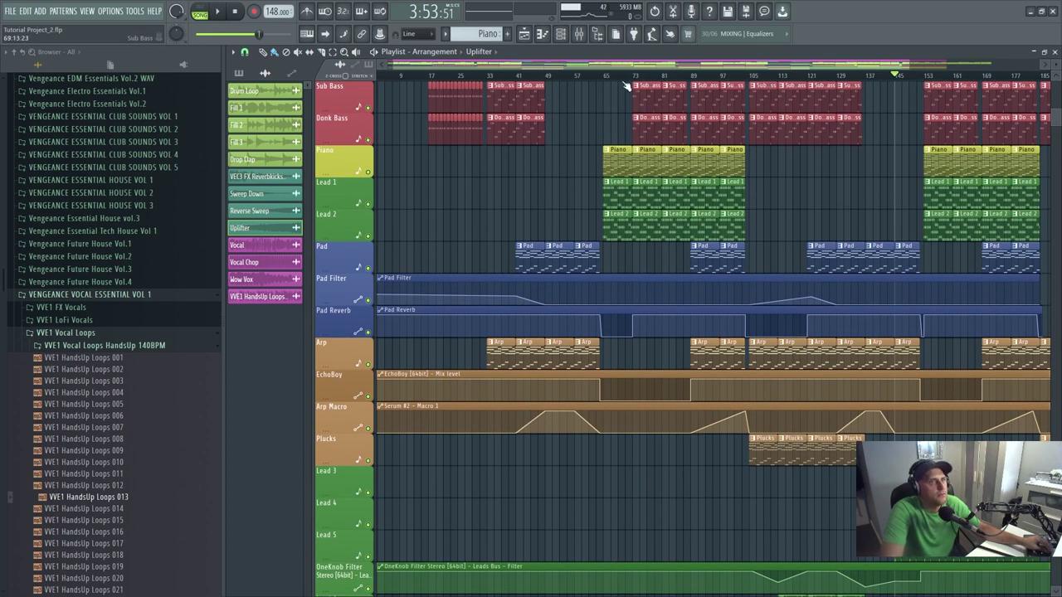
pyautogui.scroll(3, 581, 174)
pyautogui.click(614, 257)
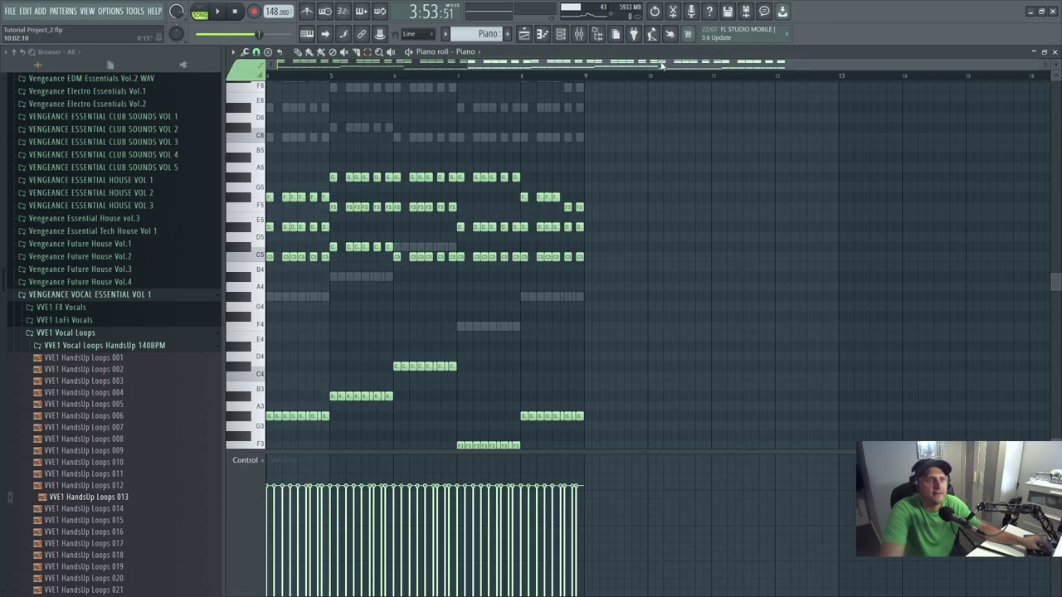
pyautogui.click(200, 11)
pyautogui.click(236, 13)
pyautogui.press('space')
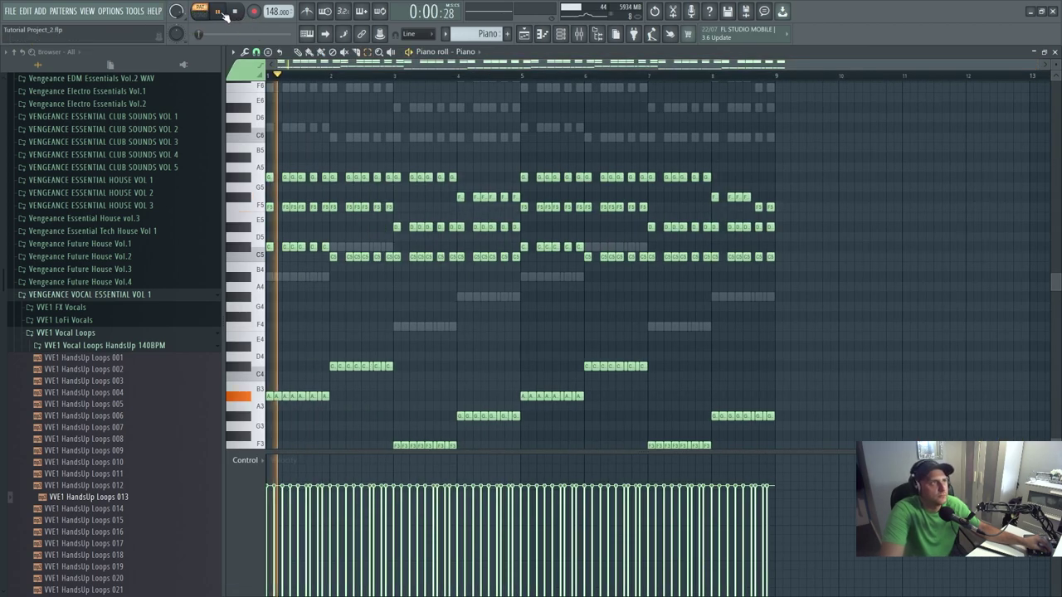
# - Inspect the Piano Layer channel's Avenger preset PN Dance Piano 1 while the Piano pattern plays, and stop playback
pyautogui.click(561, 34)
pyautogui.click(701, 554)
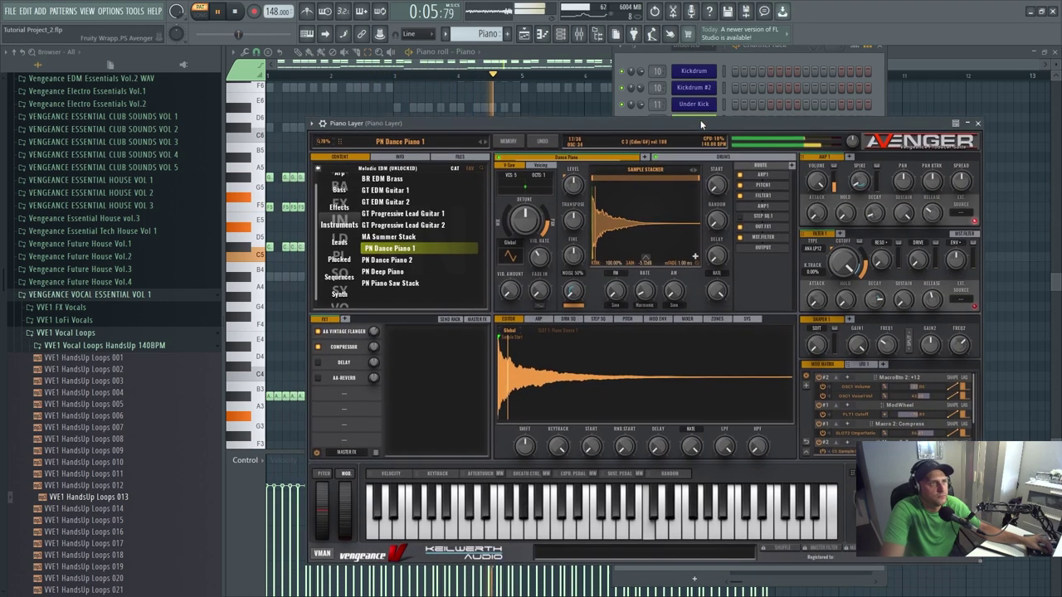
pyautogui.moveTo(700, 119); pyautogui.dragTo(704, 116)
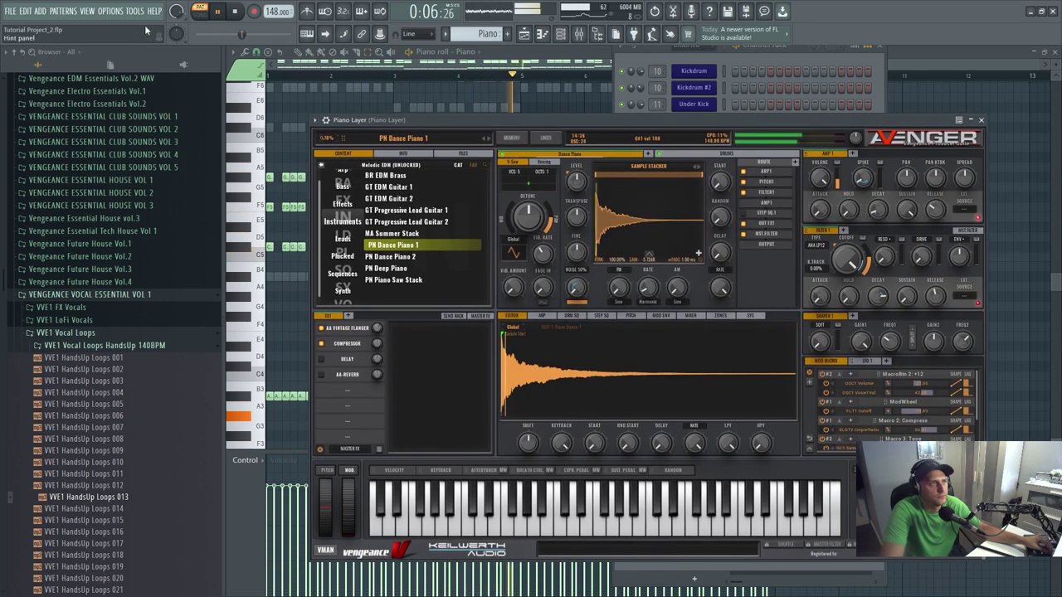
pyautogui.click(772, 58)
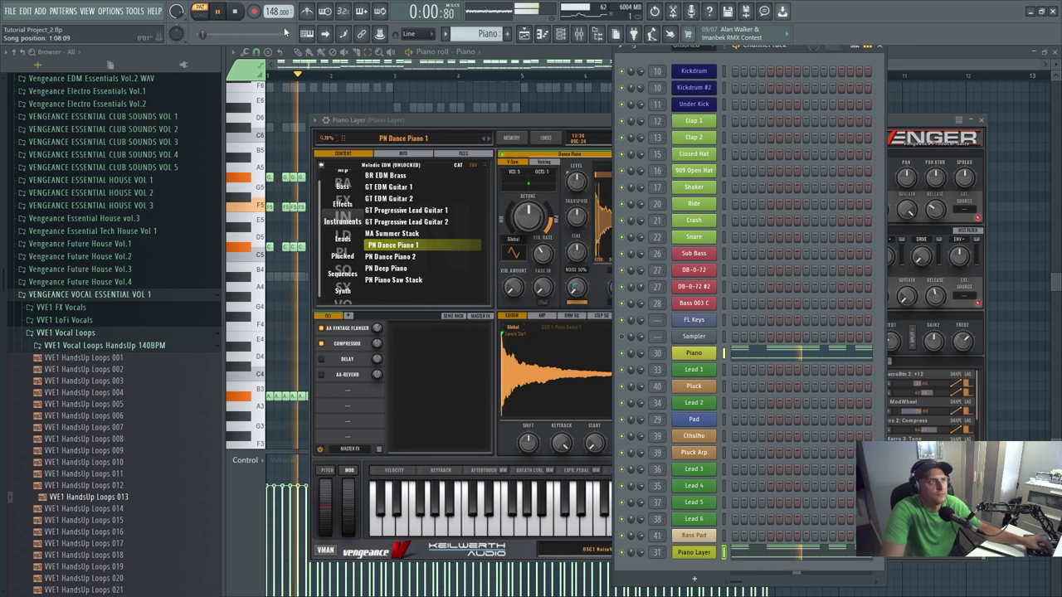
pyautogui.click(236, 11)
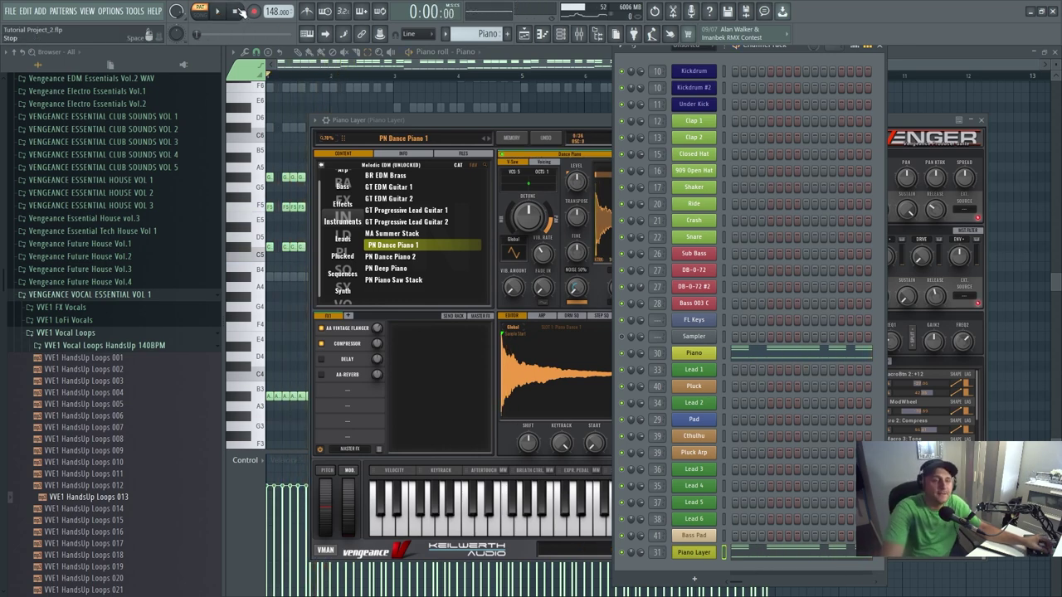
# - Return to the playlist, look over its lead, pad and fill tracks, and open the Fill 3 clip's sample settings
pyautogui.click(523, 33)
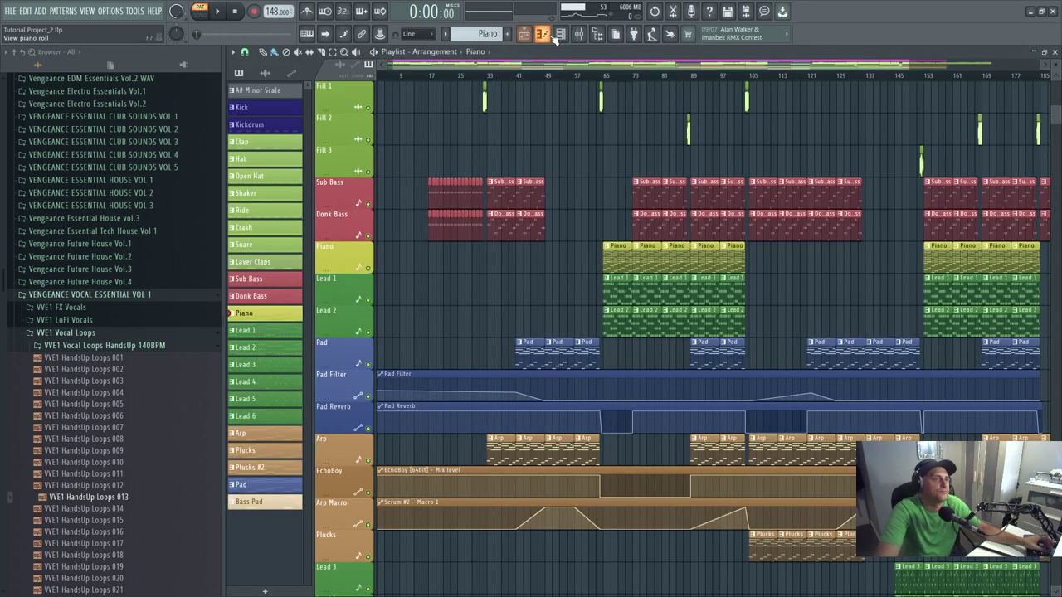
pyautogui.scroll(-5, 576, 229)
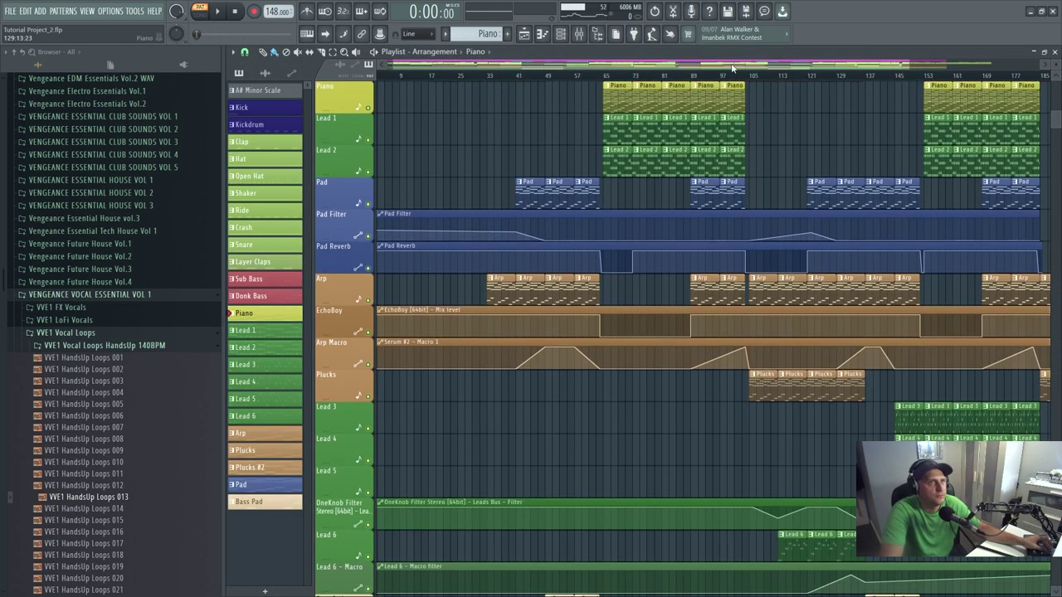
pyautogui.scroll(-2, 987, 327)
pyautogui.scroll(-6, 987, 327)
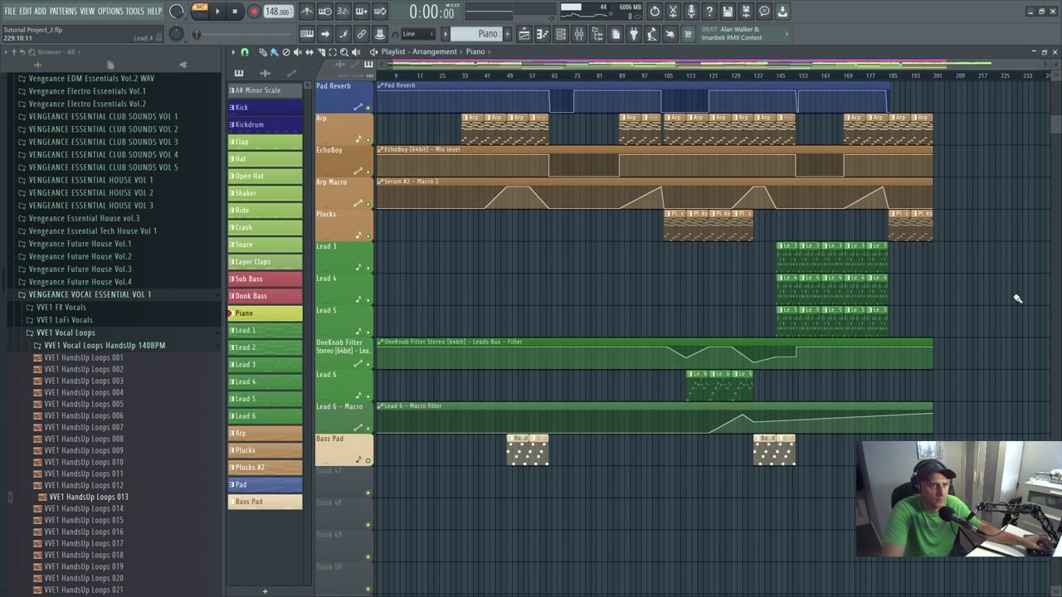
pyautogui.scroll(8, 987, 328)
pyautogui.scroll(5, 987, 327)
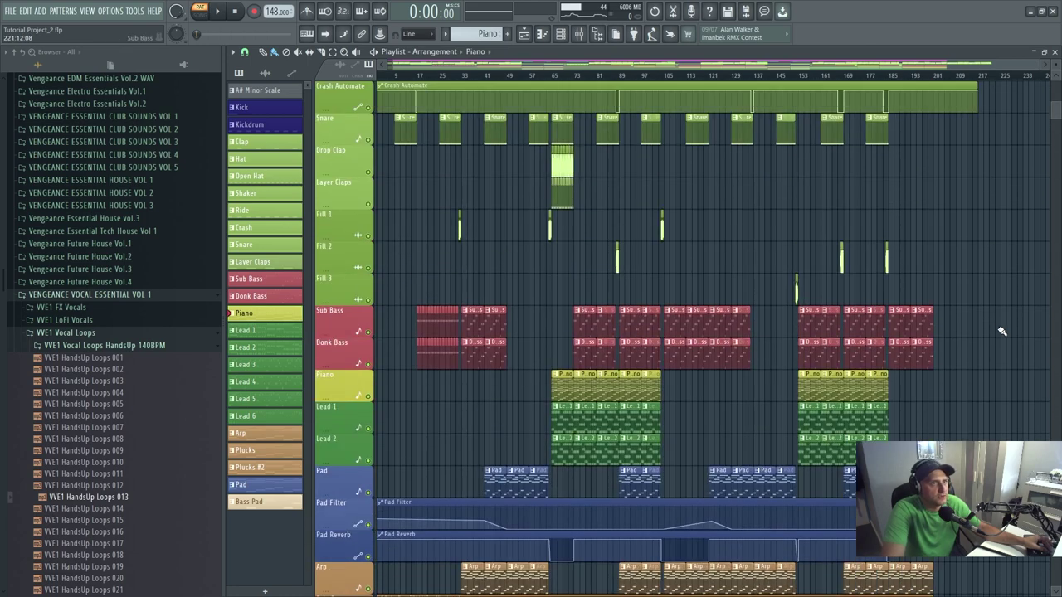
pyautogui.doubleClick(794, 320)
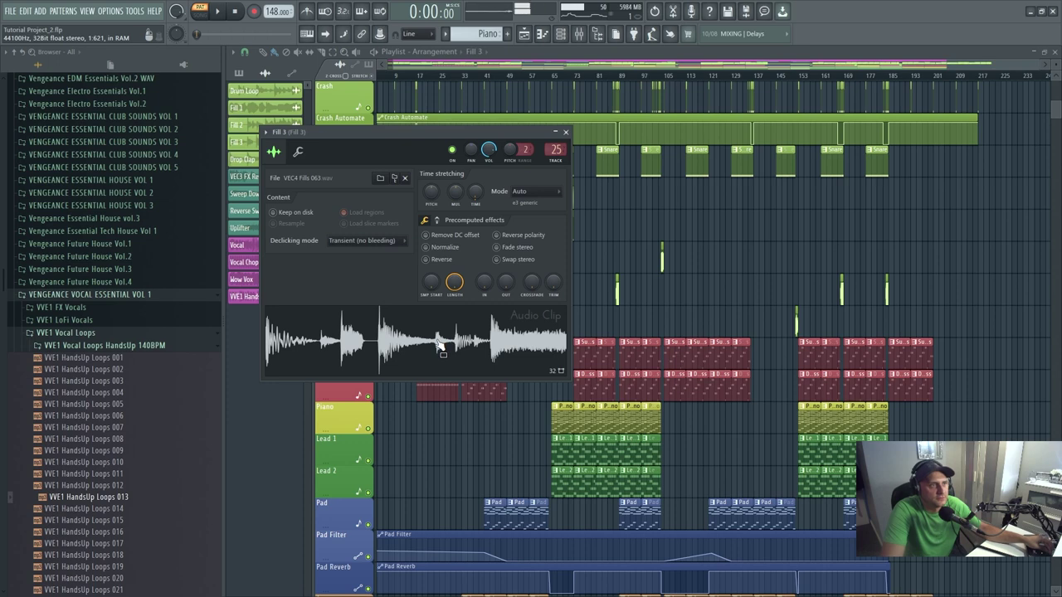
# - Close the Fill 3 sample settings and play the song from just before the Fill 3 clip, pausing after it
pyautogui.press('Escape')
pyautogui.click(794, 75)
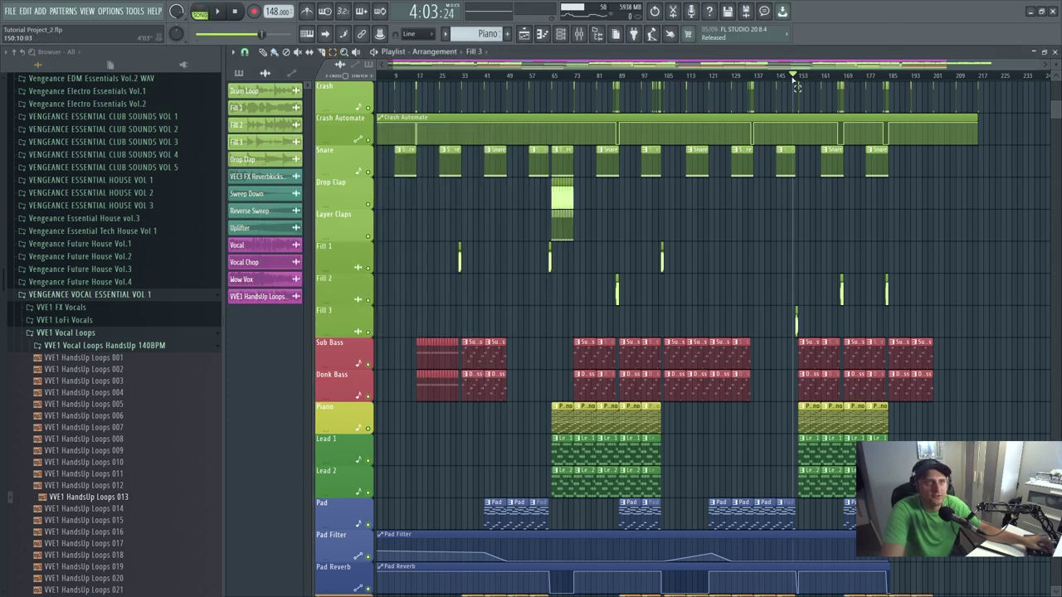
pyautogui.moveTo(806, 76); pyautogui.dragTo(789, 77)
pyautogui.click(222, 11)
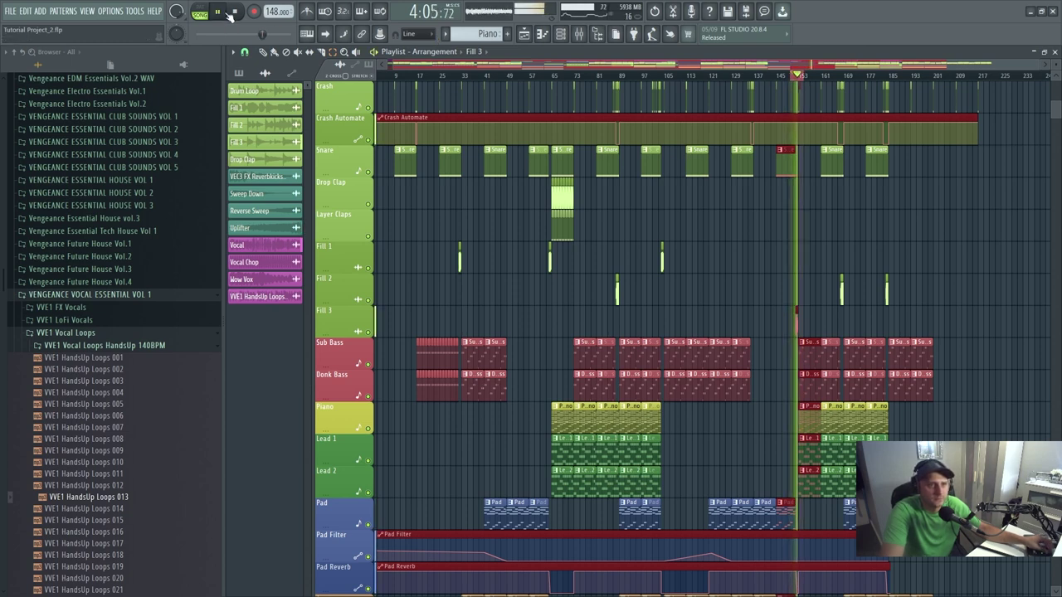
pyautogui.click(222, 12)
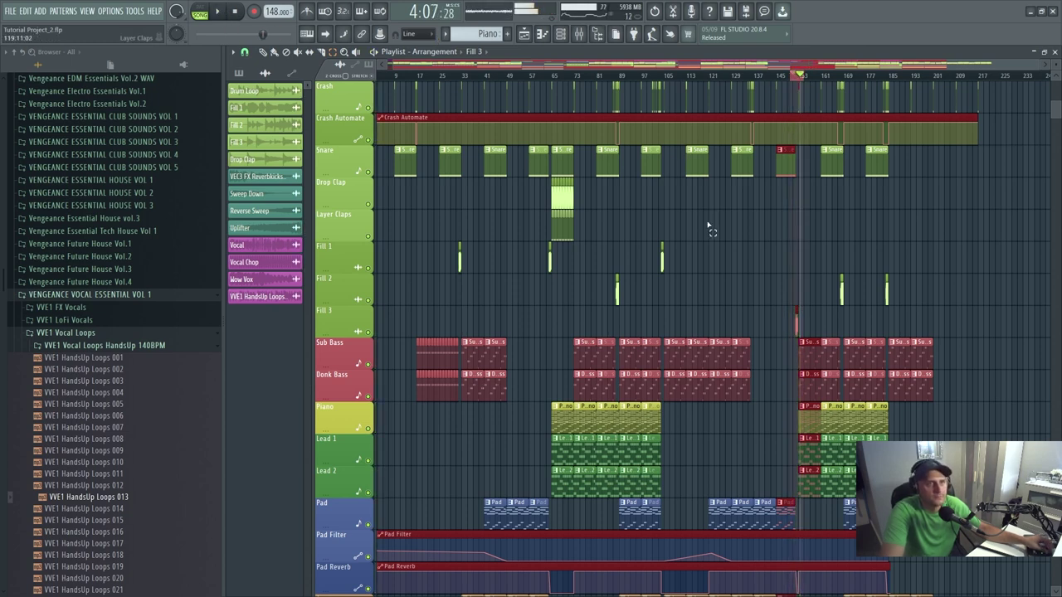
pyautogui.click(718, 222)
pyautogui.press('b')
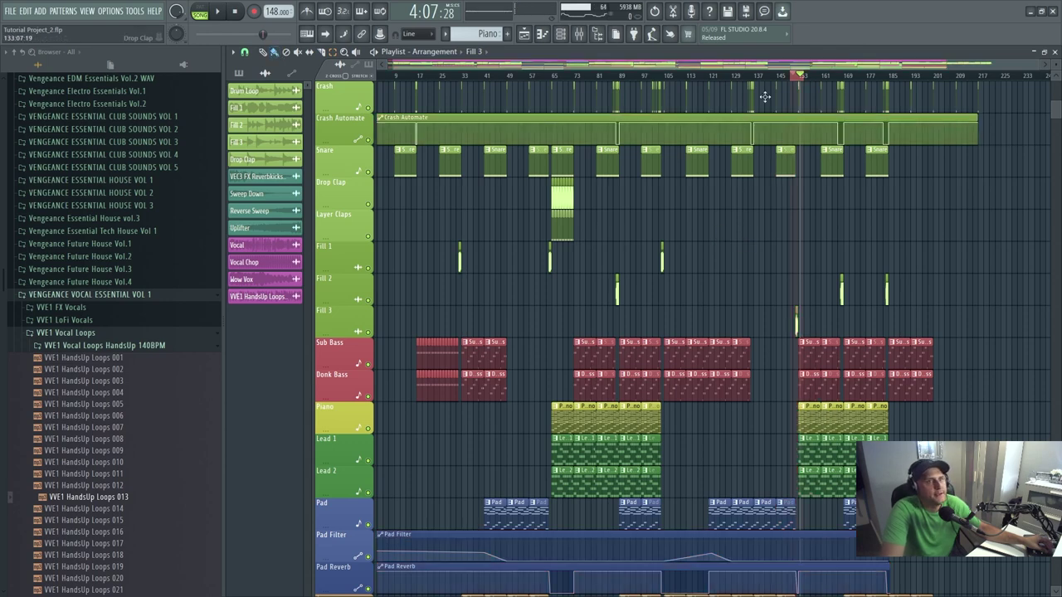
# - Look over the whole arrangement in the playlist and play the song from bar 89, stopping after the section is heard
pyautogui.scroll(-3, 988, 228)
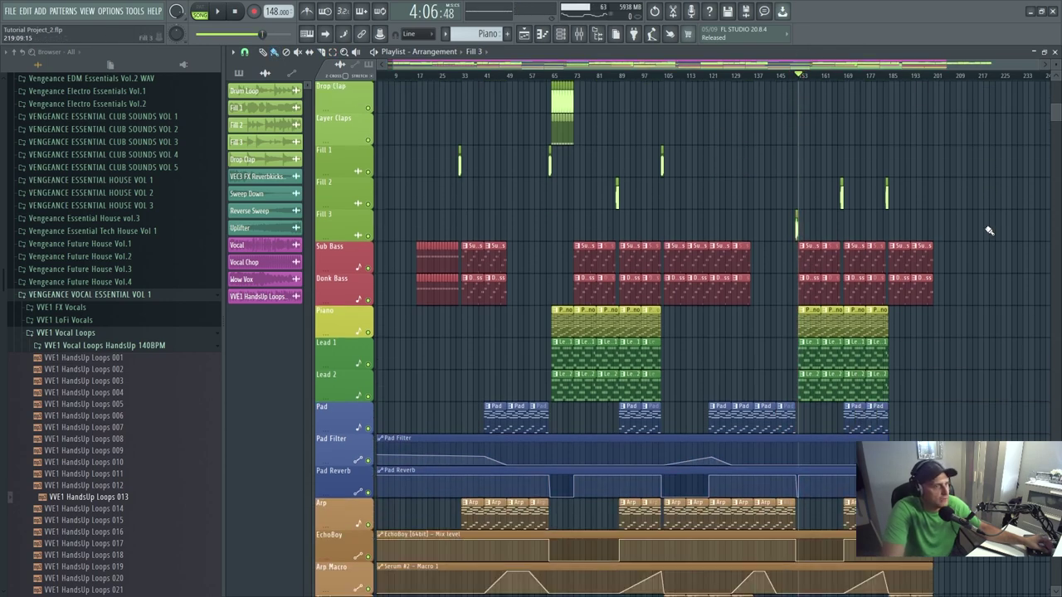
pyautogui.scroll(-10, 680, 331)
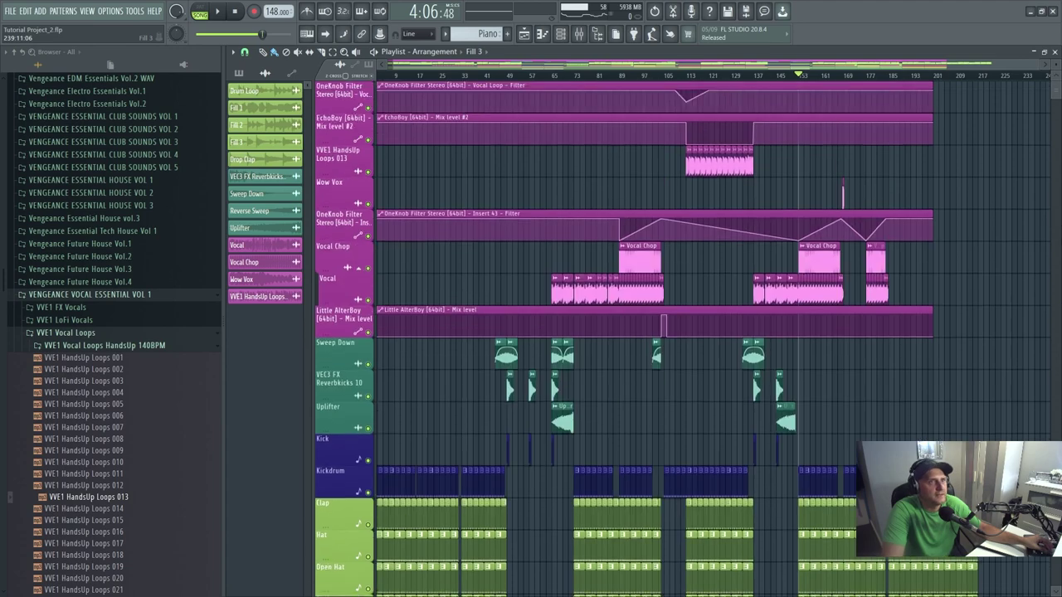
pyautogui.scroll(2, 1050, 151)
pyautogui.scroll(-3, 1055, 67)
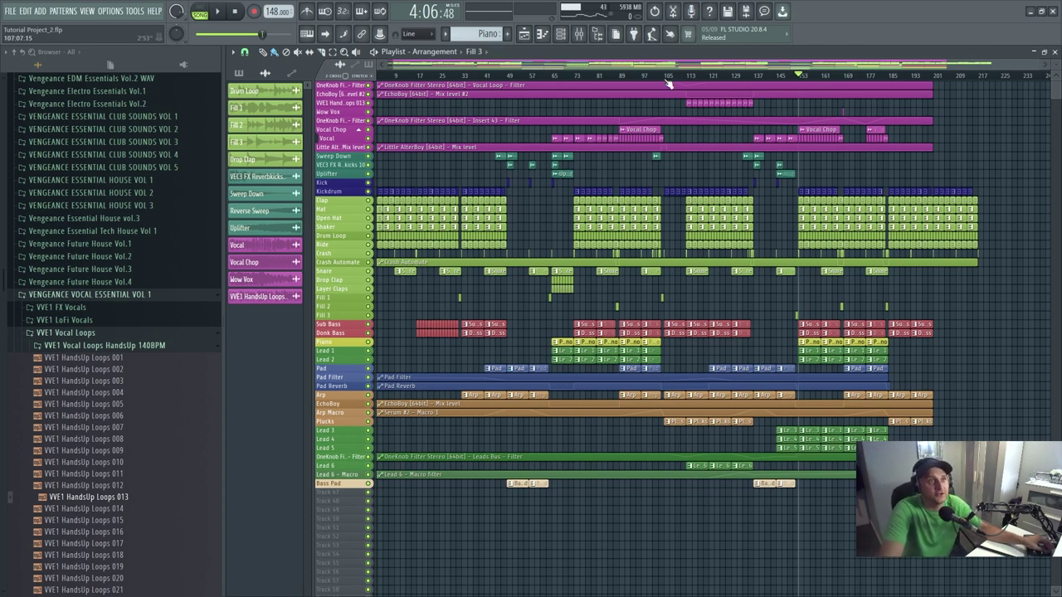
pyautogui.click(622, 79)
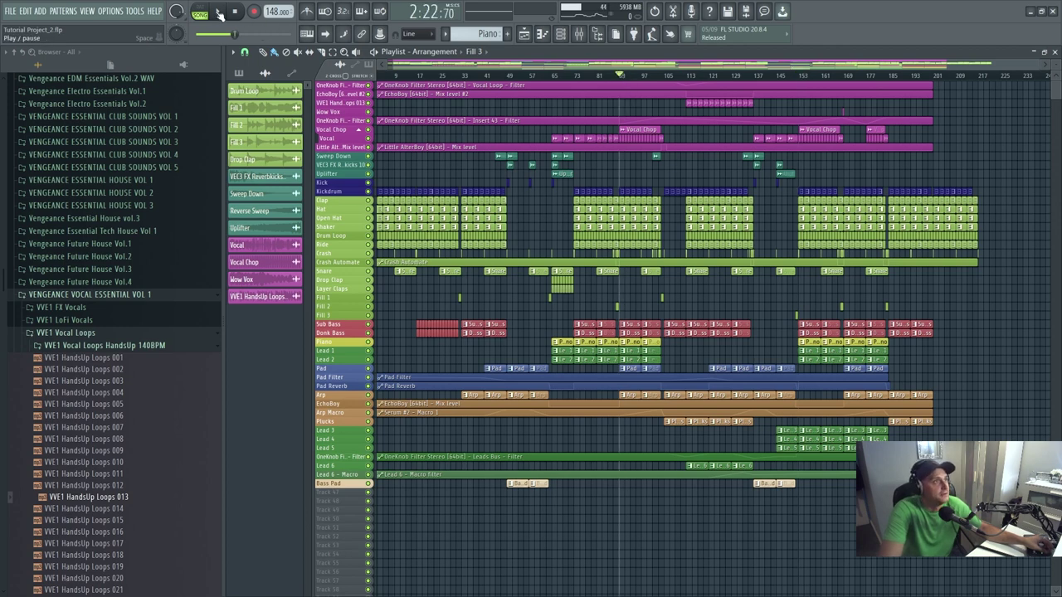
pyautogui.click(218, 10)
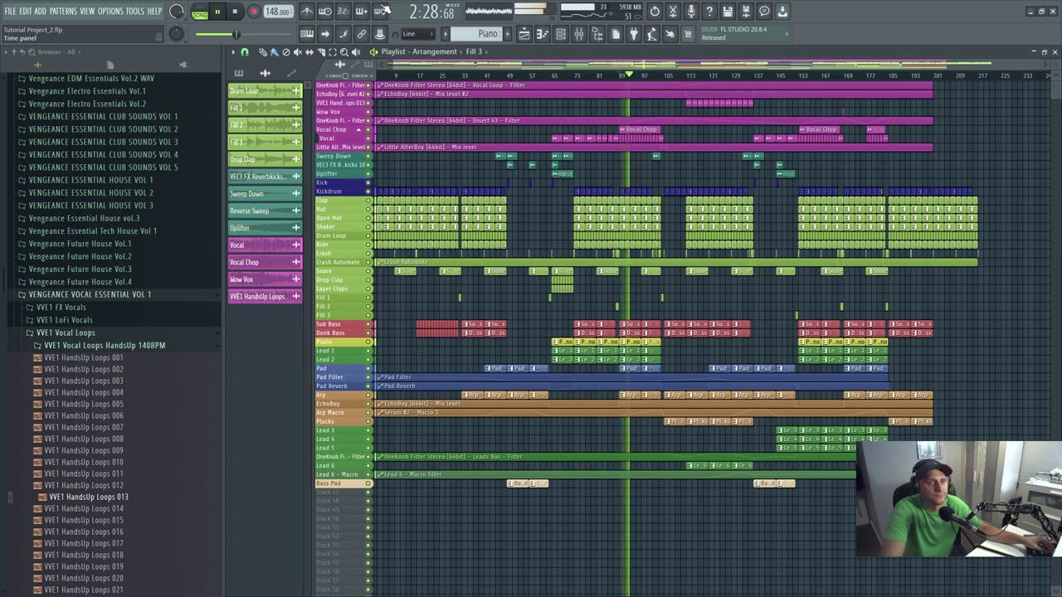
pyautogui.click(236, 11)
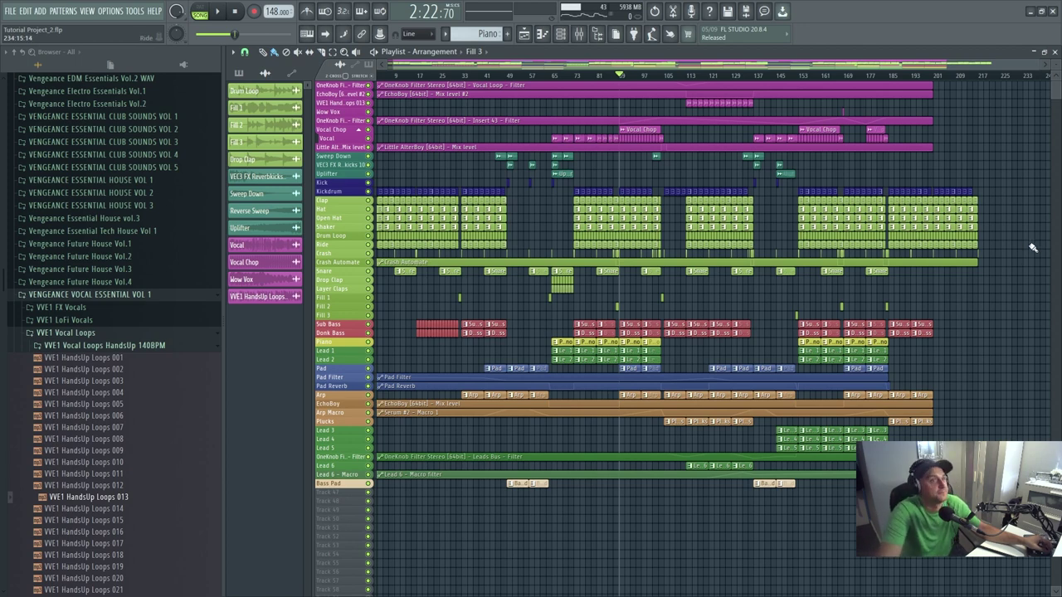
# - Show the Leads Bus effects in the mixer, inspect its Pro-MB multiband curve, and return to the playlist
pyautogui.scroll(-3, 1033, 247)
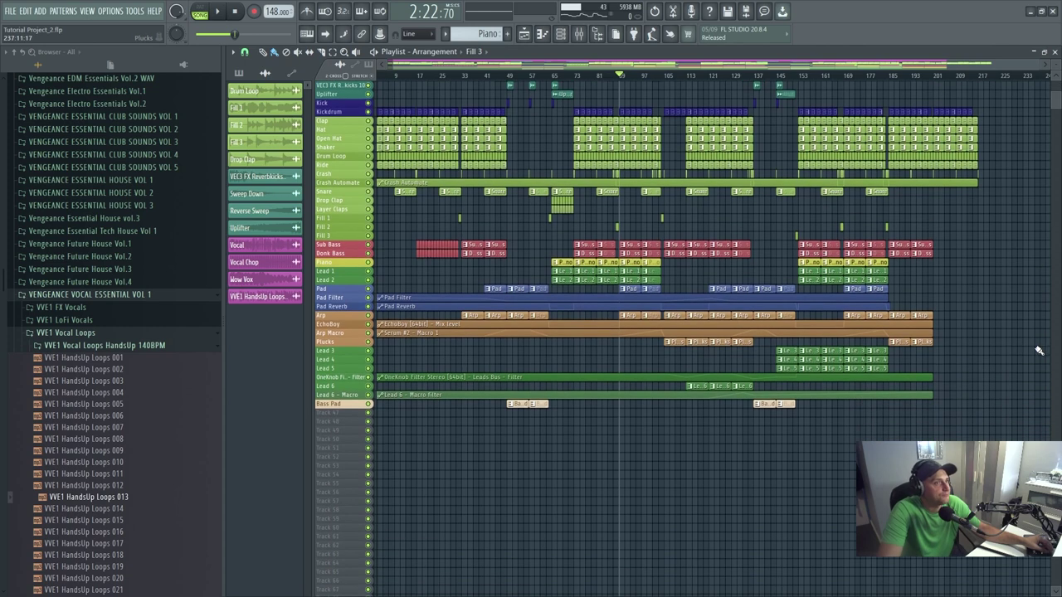
pyautogui.press('F9')
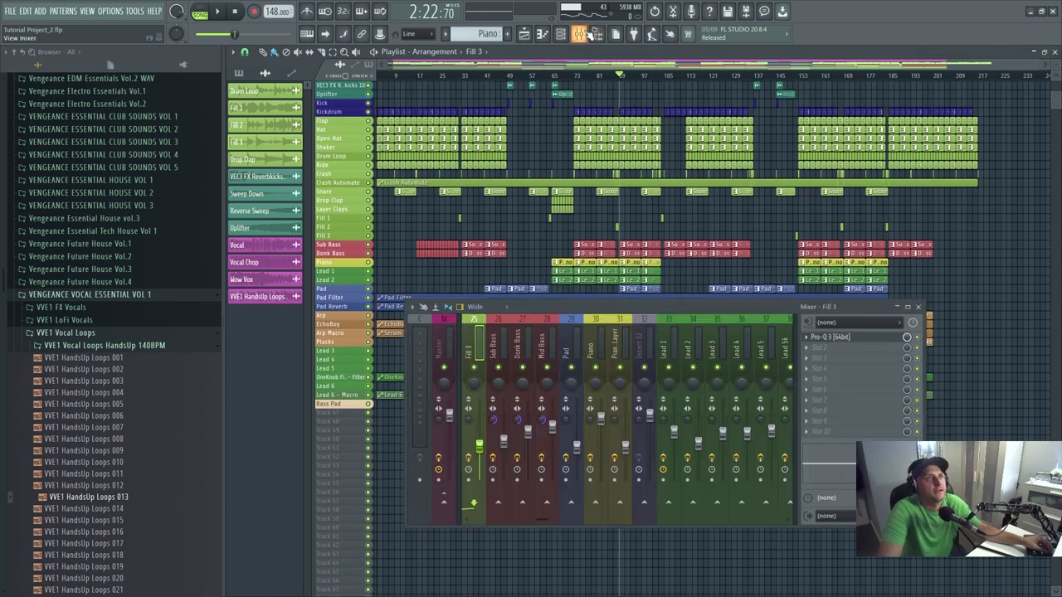
pyautogui.scroll(4, 645, 317)
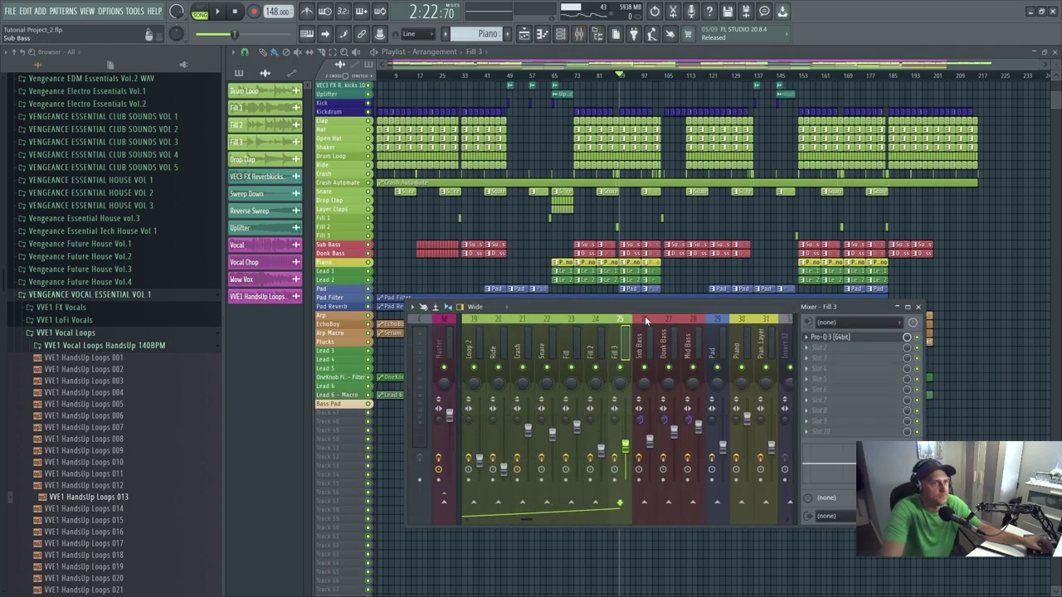
pyautogui.scroll(4, 646, 321)
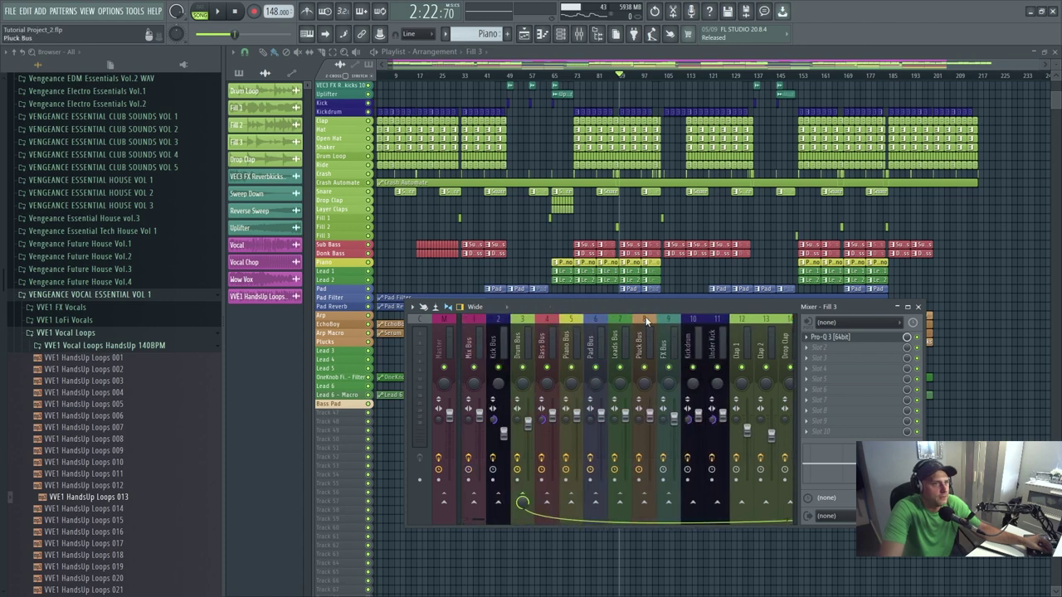
pyautogui.click(619, 352)
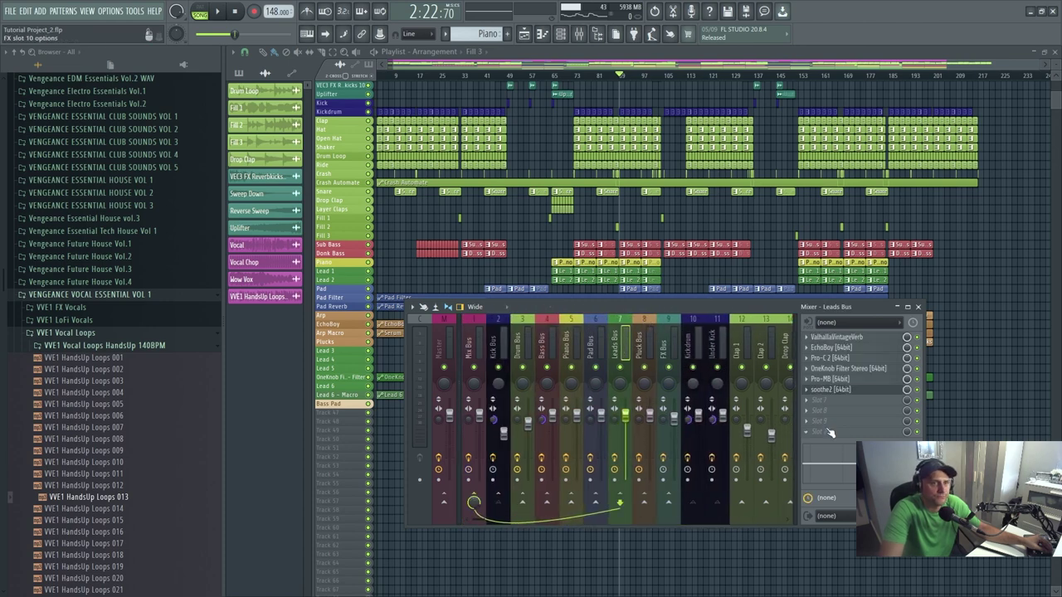
pyautogui.click(854, 381)
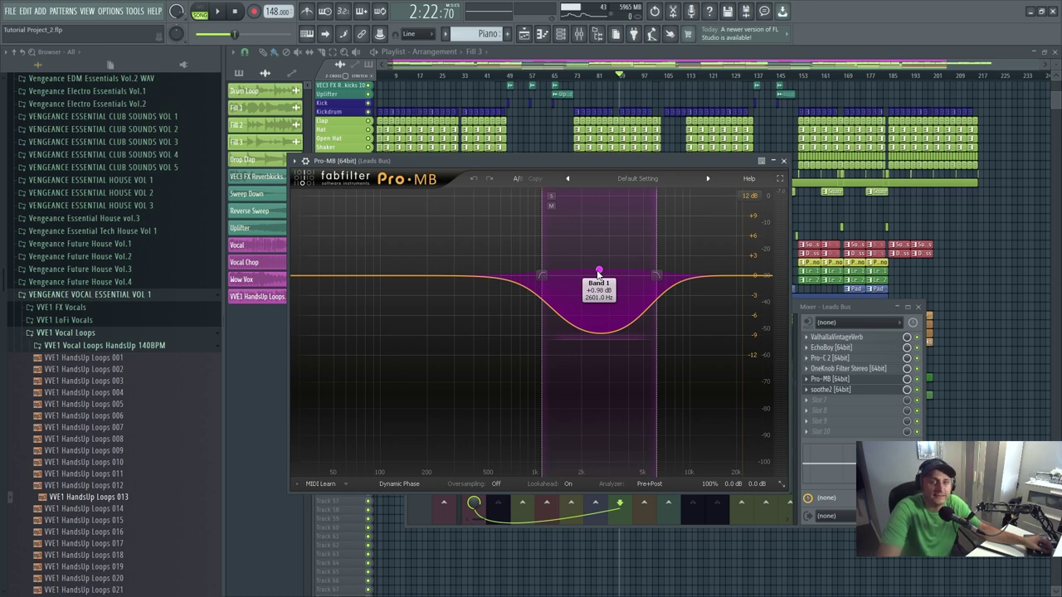
pyautogui.click(999, 291)
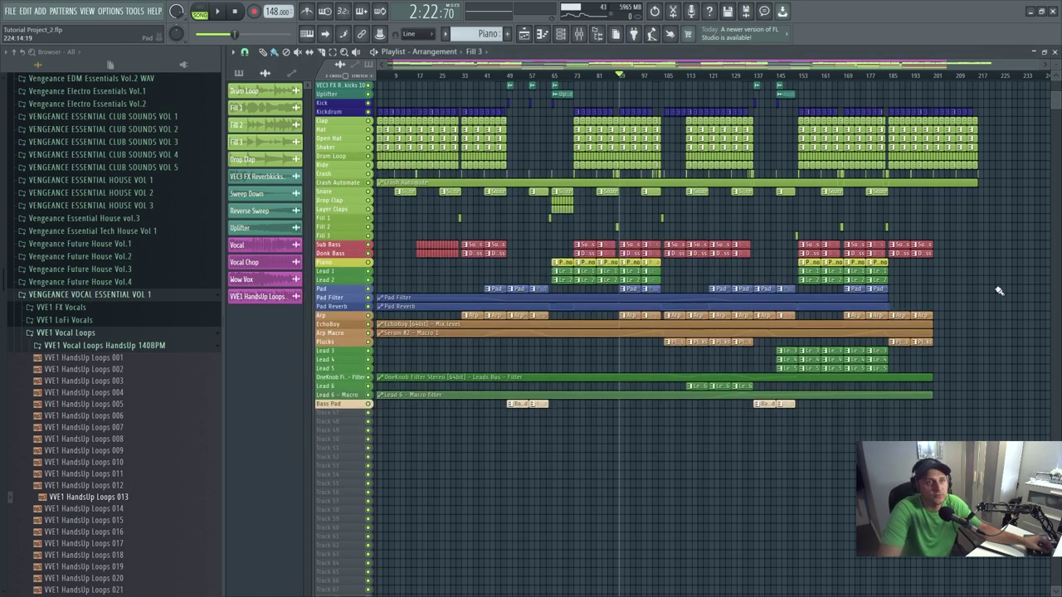
# - Solo the playlist tracks from Lead 3 through Lead 6 - Macro and place the playhead at bar 153
pyautogui.keyDown('ctrl'); pyautogui.click(369, 360); pyautogui.keyUp('ctrl')
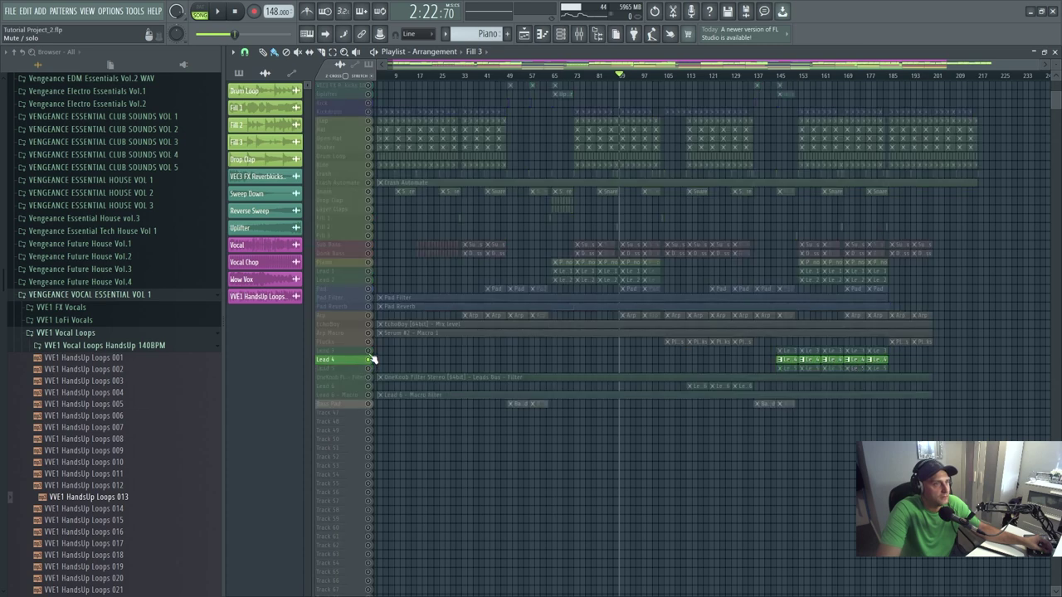
pyautogui.moveTo(368, 350); pyautogui.dragTo(373, 396)
pyautogui.click(799, 76)
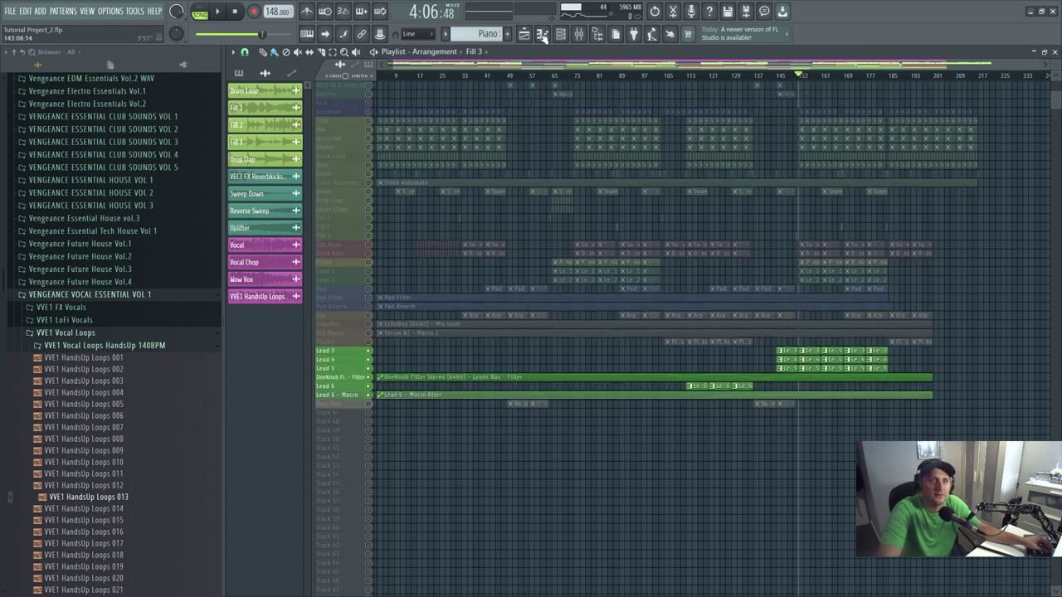
# - Play the soloed leads while examining Band 1 of Pro-MB on the Leads Bus, and pause playback
pyautogui.press('space')
pyautogui.click(578, 33)
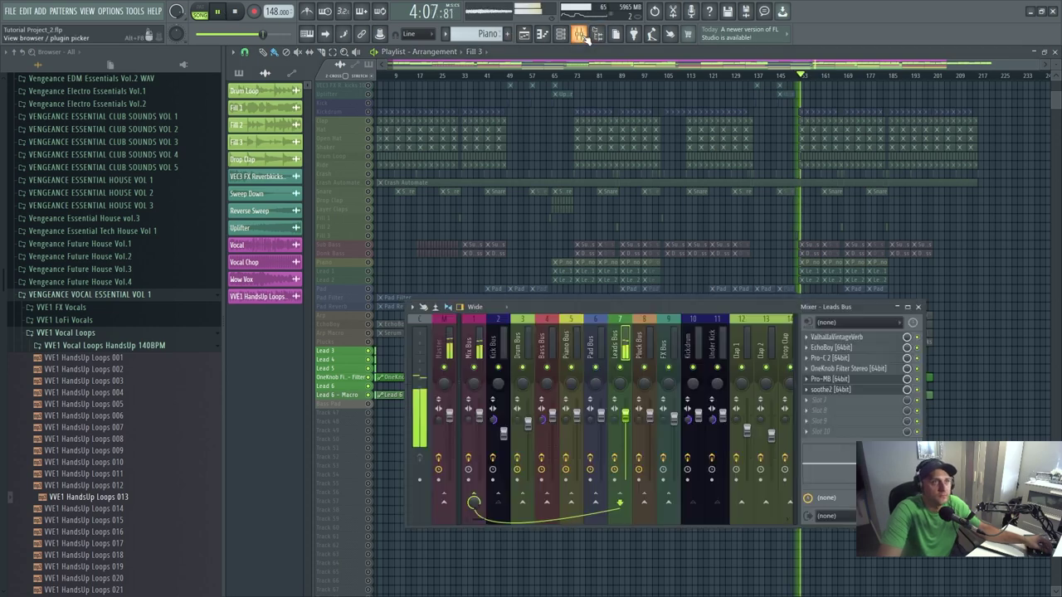
pyautogui.click(842, 379)
pyautogui.click(920, 387)
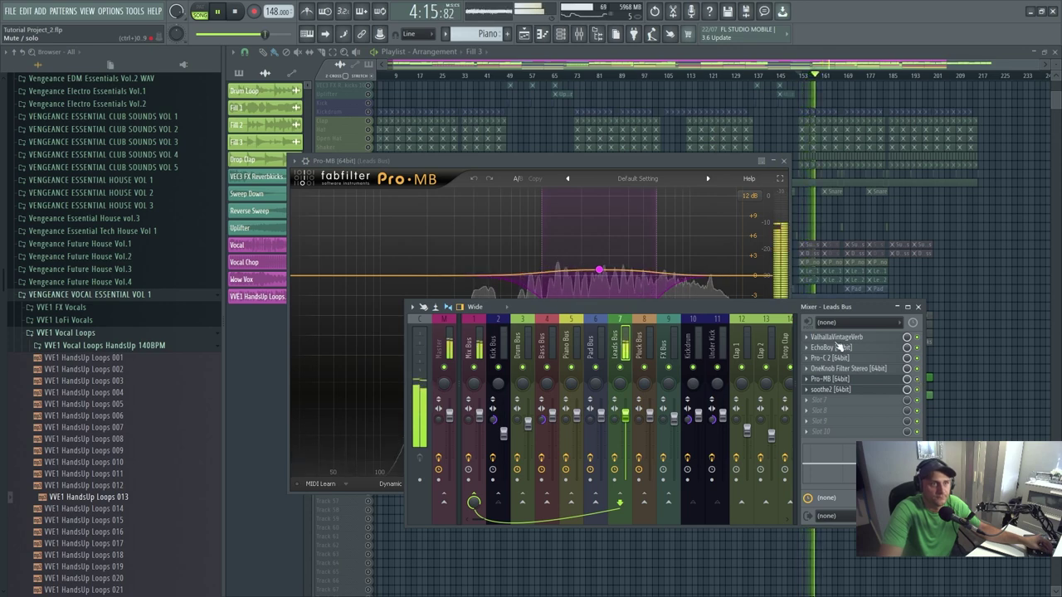
pyautogui.click(638, 160)
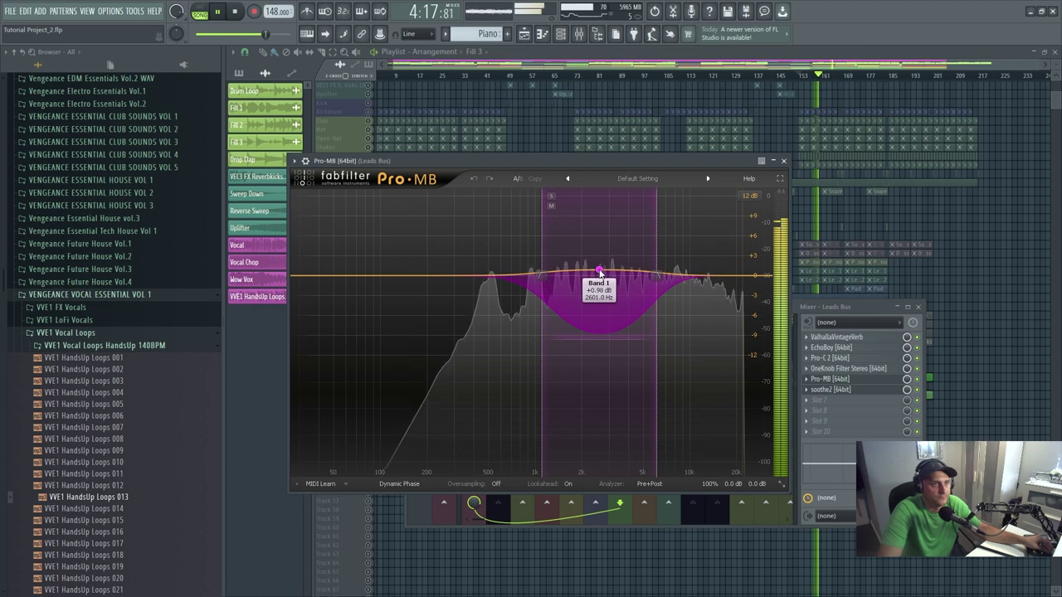
pyautogui.click(219, 13)
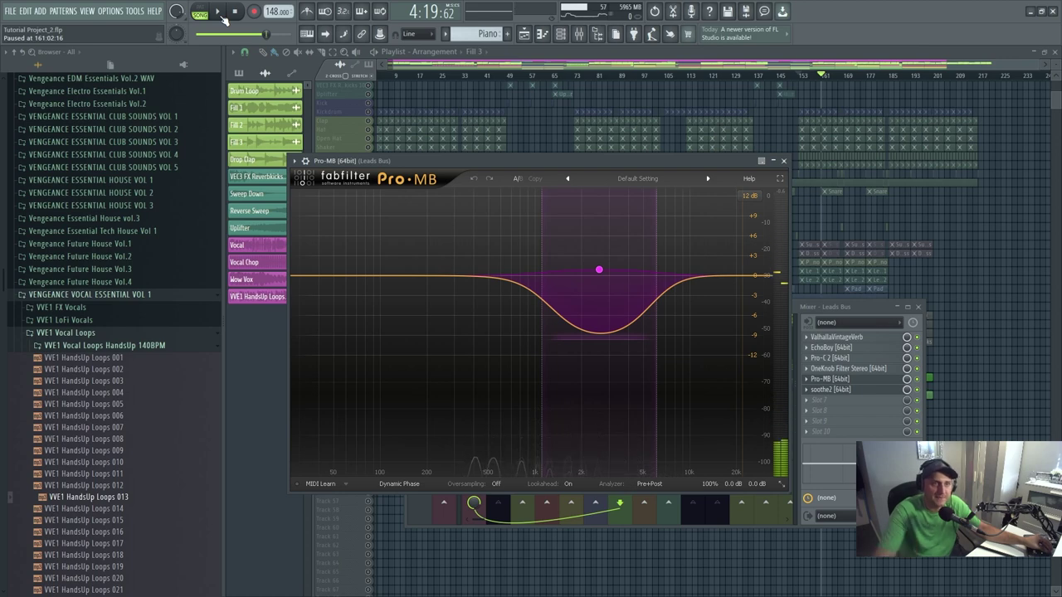
# - Open soothe2 on the Leads Bus, reposition its window and look through its preset categories
pyautogui.click(868, 394)
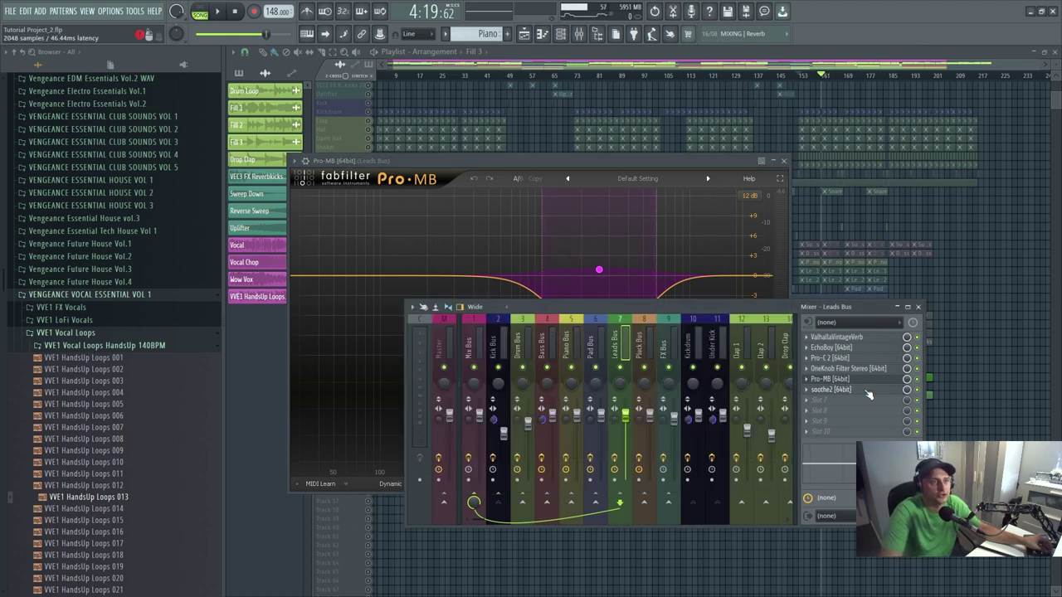
pyautogui.click(868, 394)
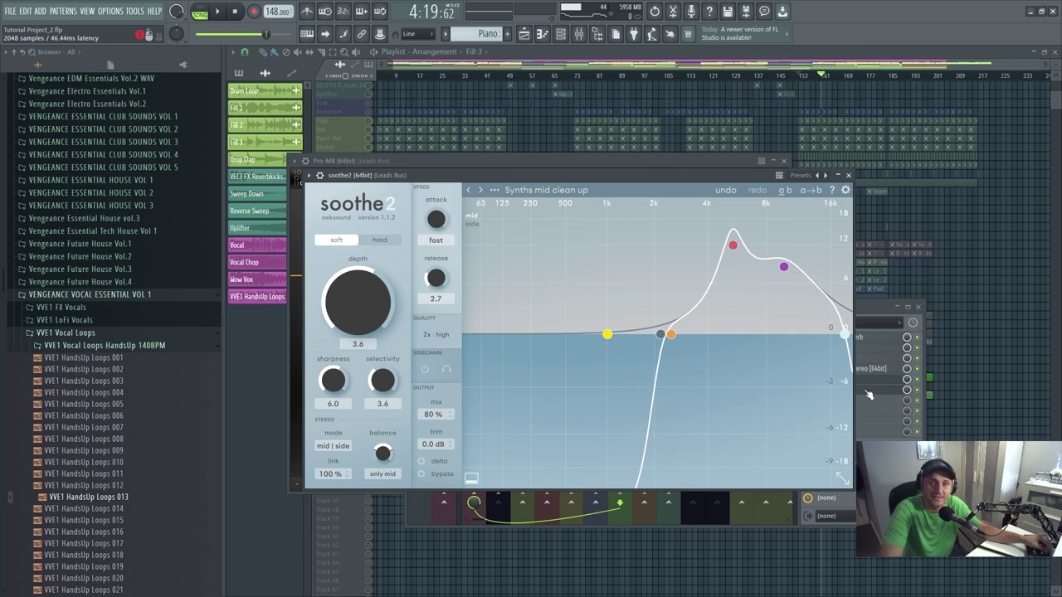
pyautogui.moveTo(707, 177); pyautogui.dragTo(669, 134)
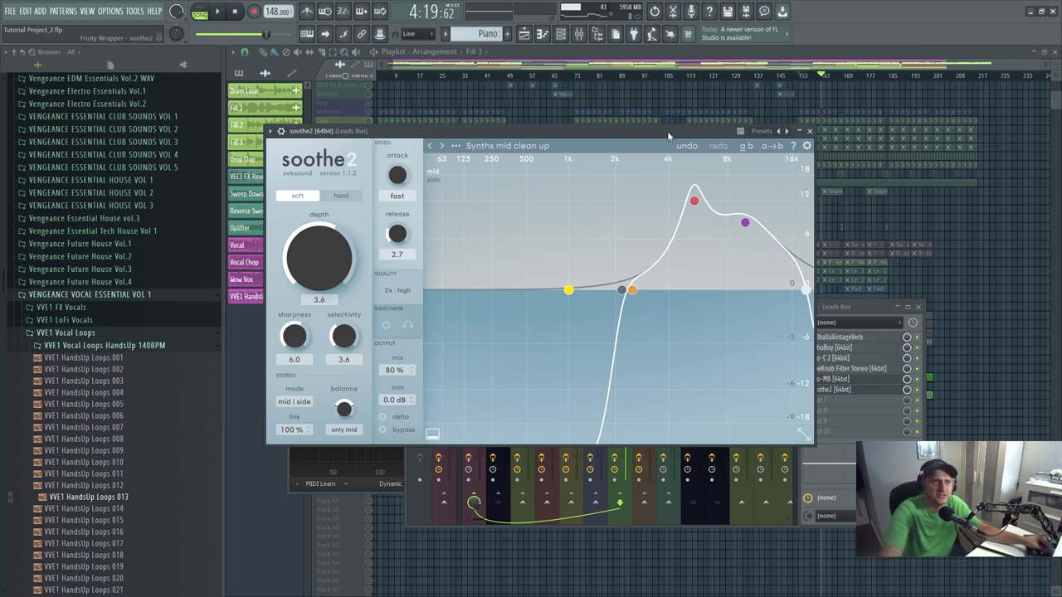
pyautogui.click(512, 149)
pyautogui.scroll(-1, 488, 378)
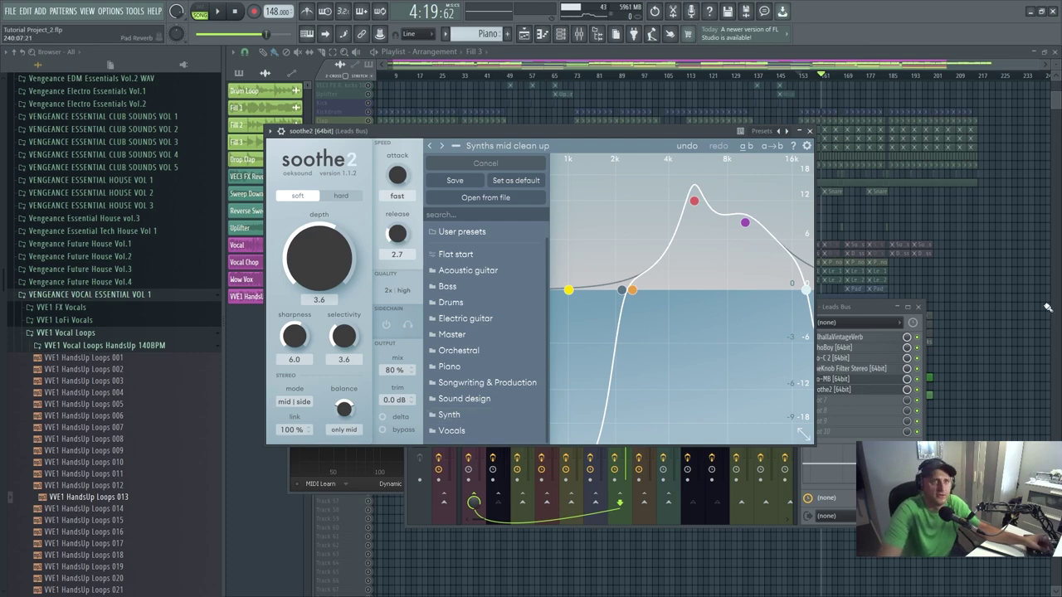
# - Play the soloed leads with soothe2 on the Leads Bus switched off and on to compare the sound, and pause
pyautogui.click(873, 310)
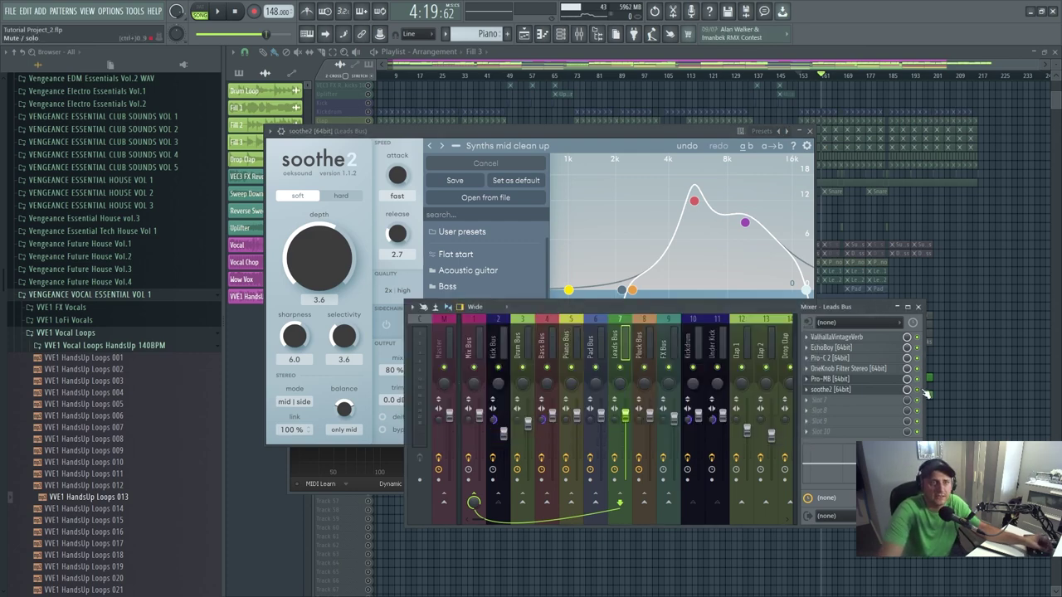
pyautogui.click(225, 12)
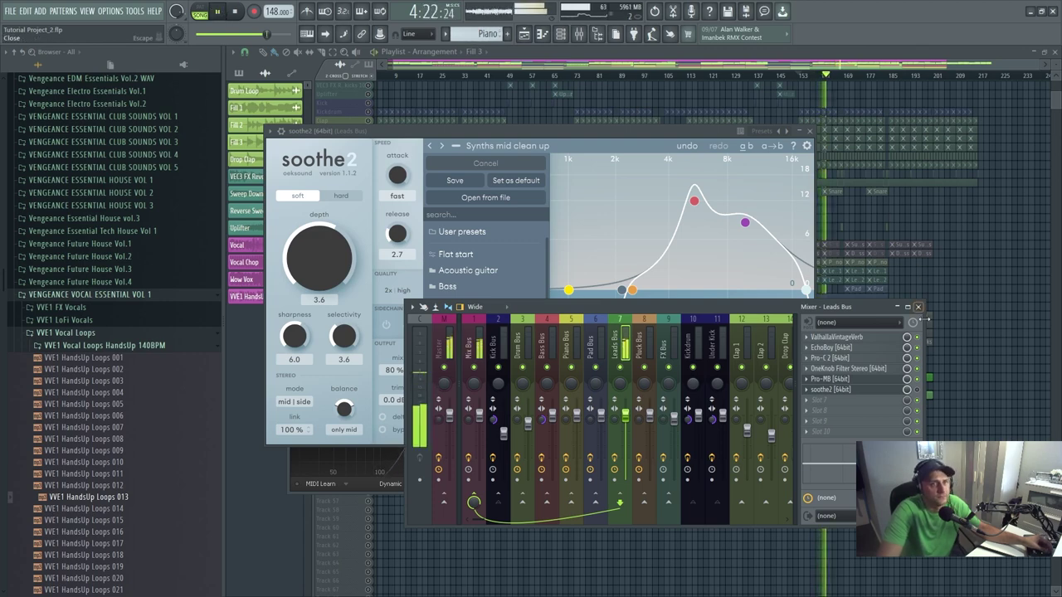
pyautogui.press('space')
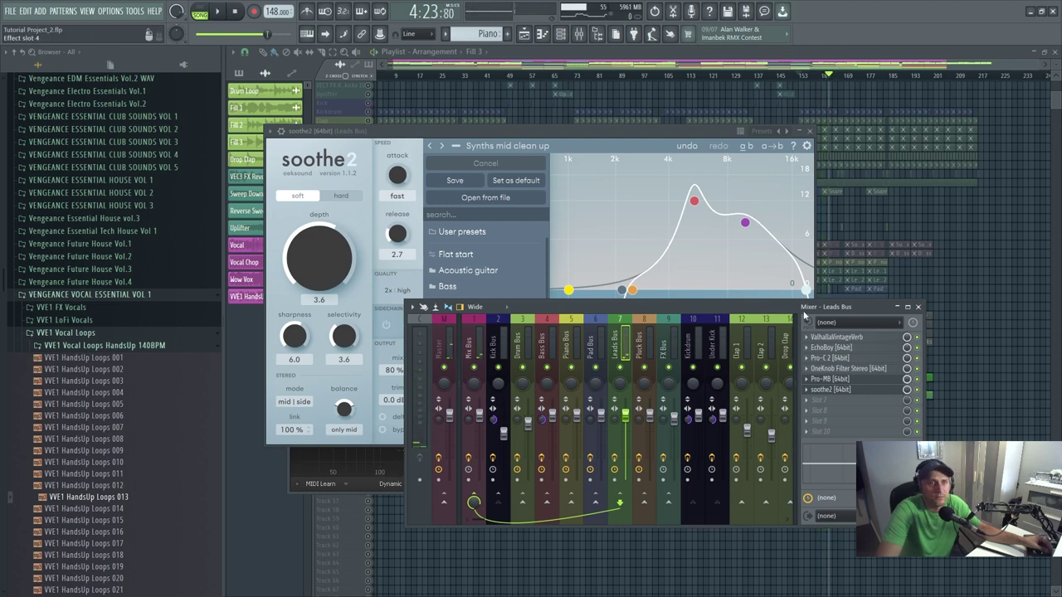
pyautogui.click(226, 12)
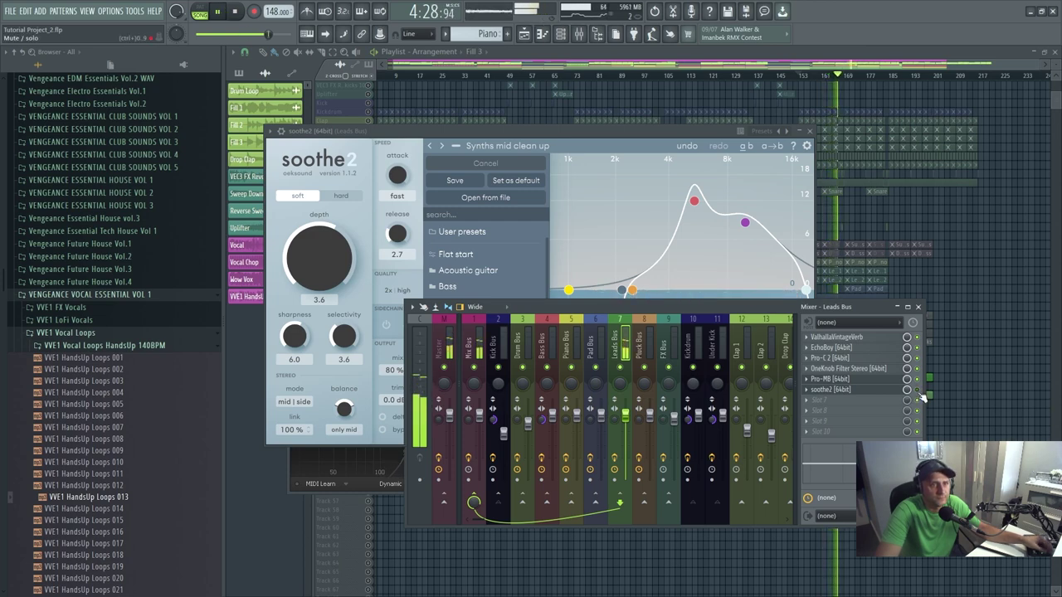
pyautogui.click(220, 14)
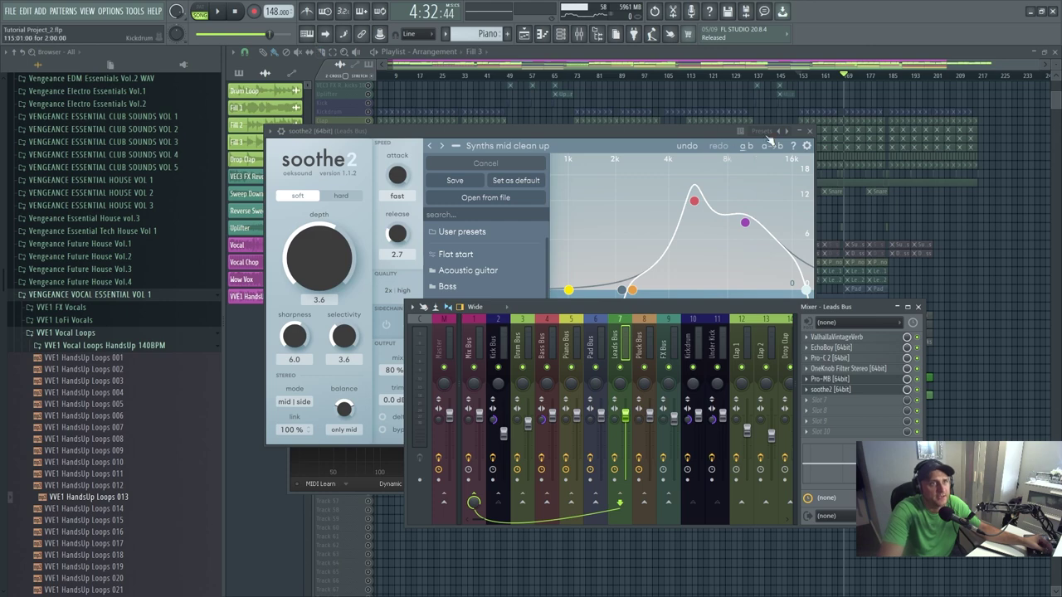
# - Close the soothe2 window and view the effect chains of the Pluck Bus and Piano Bus in the mixer
pyautogui.click(810, 131)
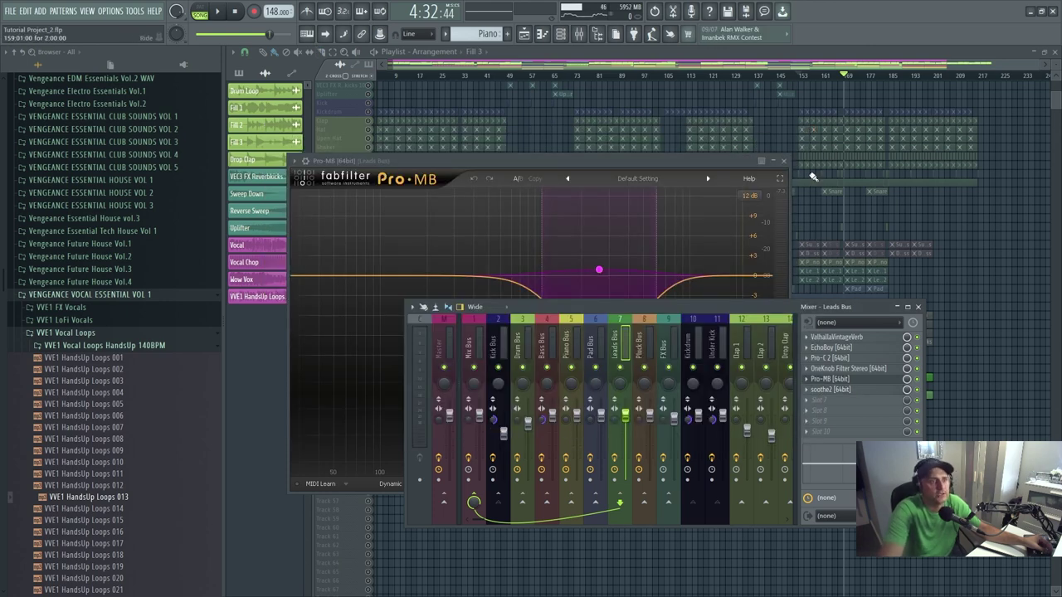
pyautogui.click(647, 345)
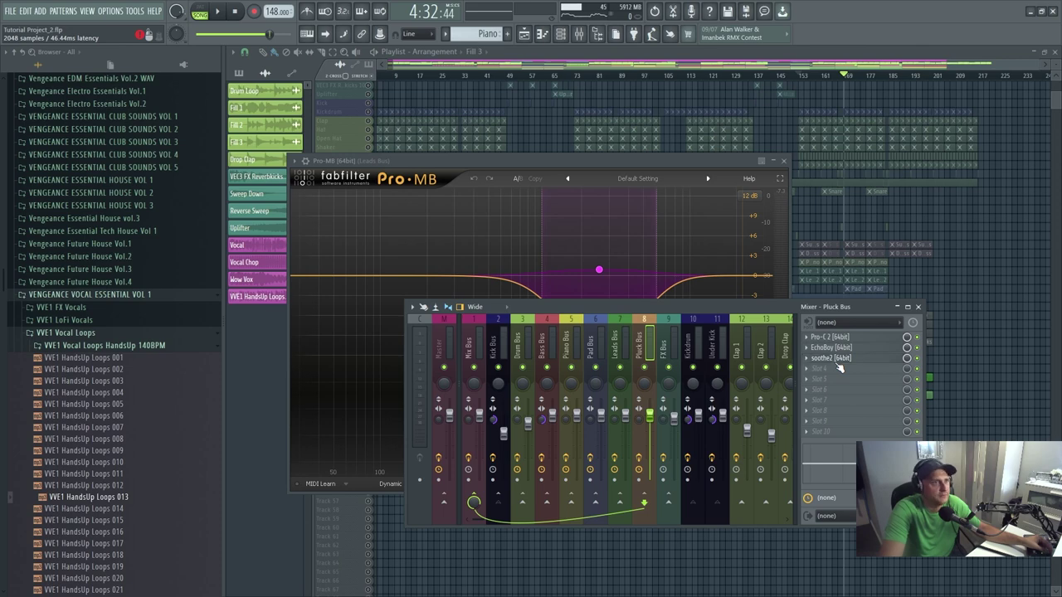
pyautogui.click(565, 353)
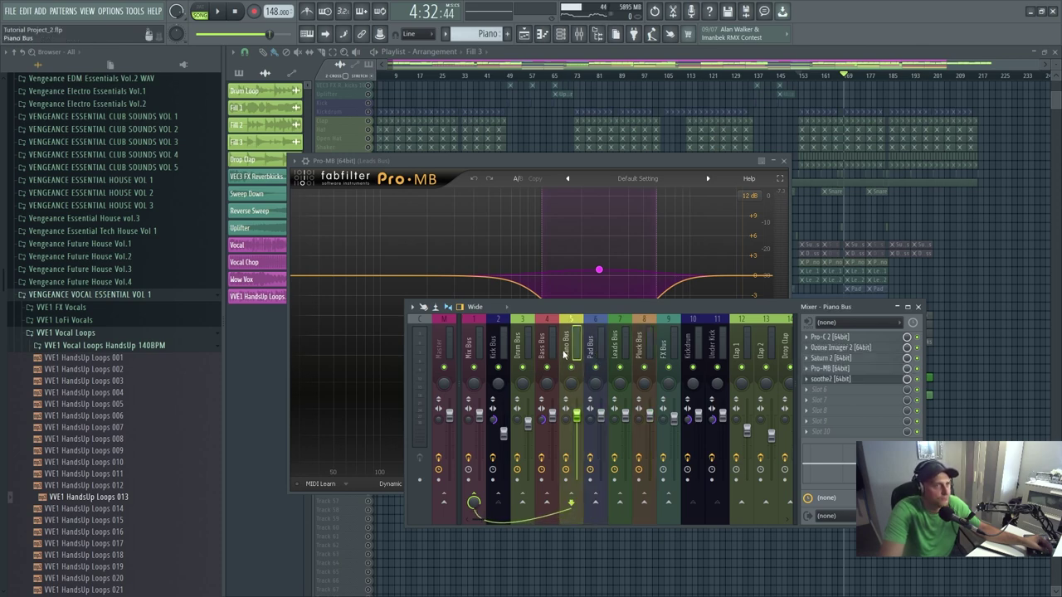
# - Open soothe2 and Pro-MB on the Piano Bus to view their settings, and close the windows
pyautogui.click(839, 380)
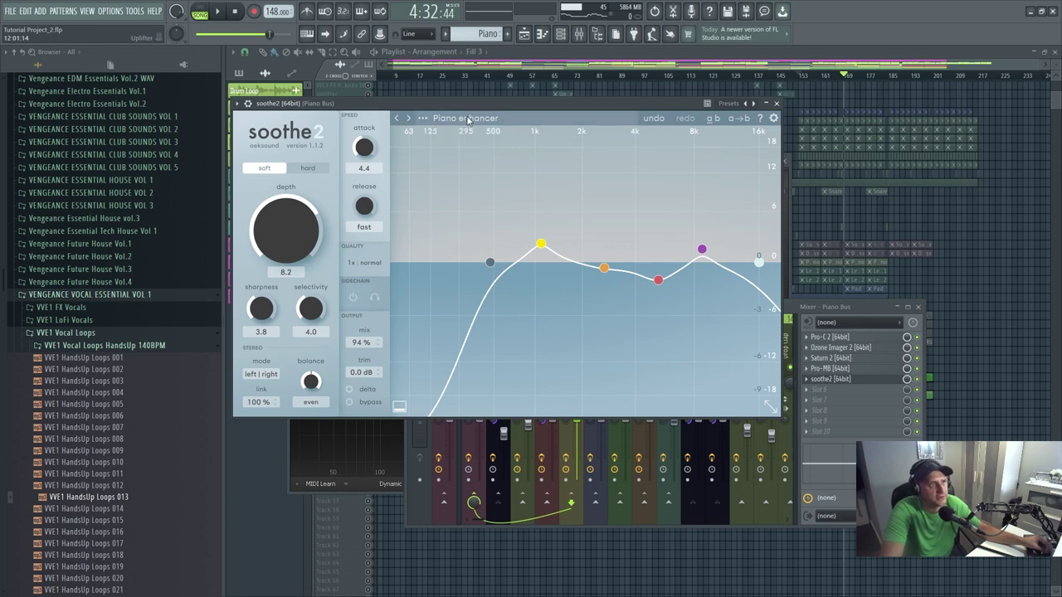
pyautogui.click(841, 369)
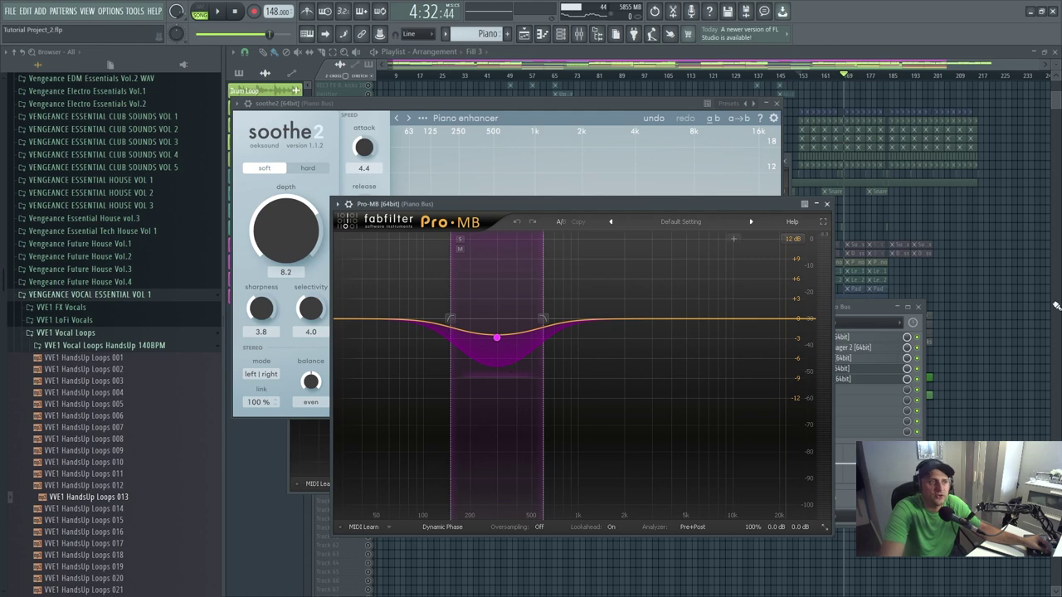
pyautogui.press('F12')
# - Solo the Piano track in the playlist and place the playhead at about bar 73
pyautogui.scroll(3, 664, 353)
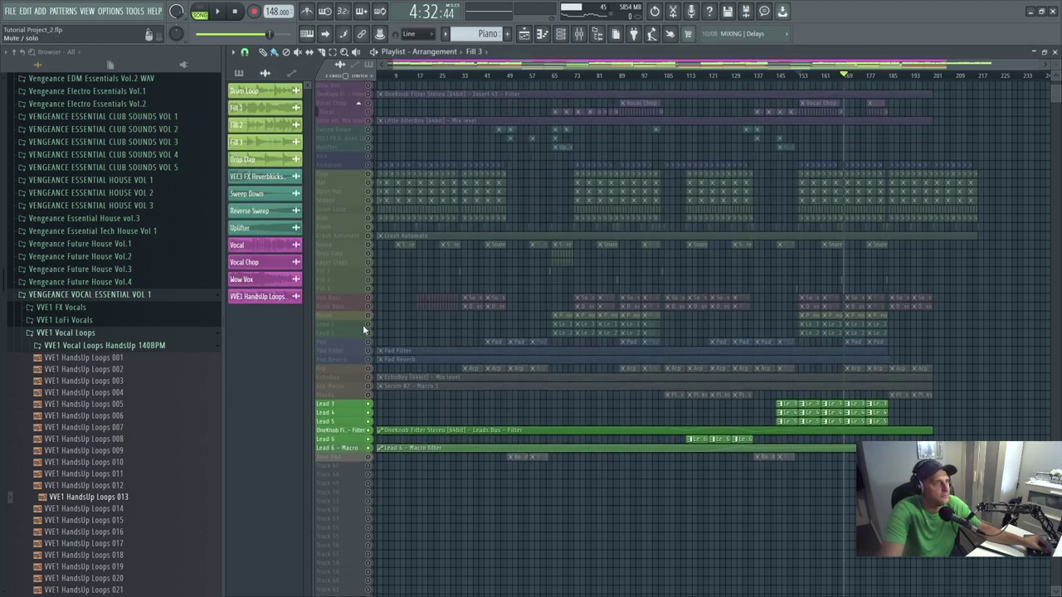
pyautogui.click(370, 316)
pyautogui.click(574, 76)
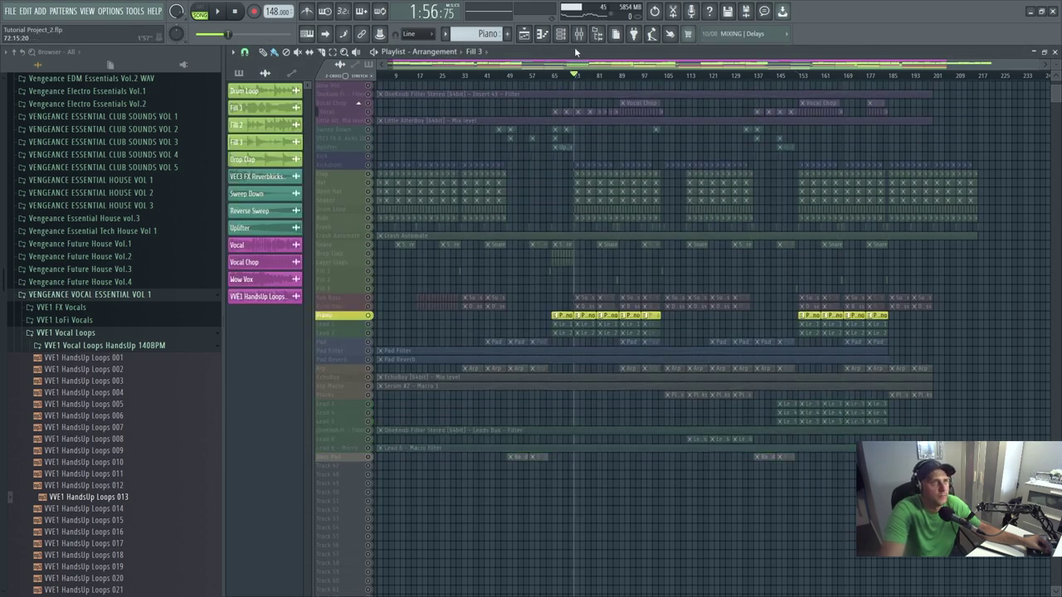
# - Play the soloed piano while examining Pro-MB on the Piano Bus, and pause playback
pyautogui.press('F9')
pyautogui.click(842, 369)
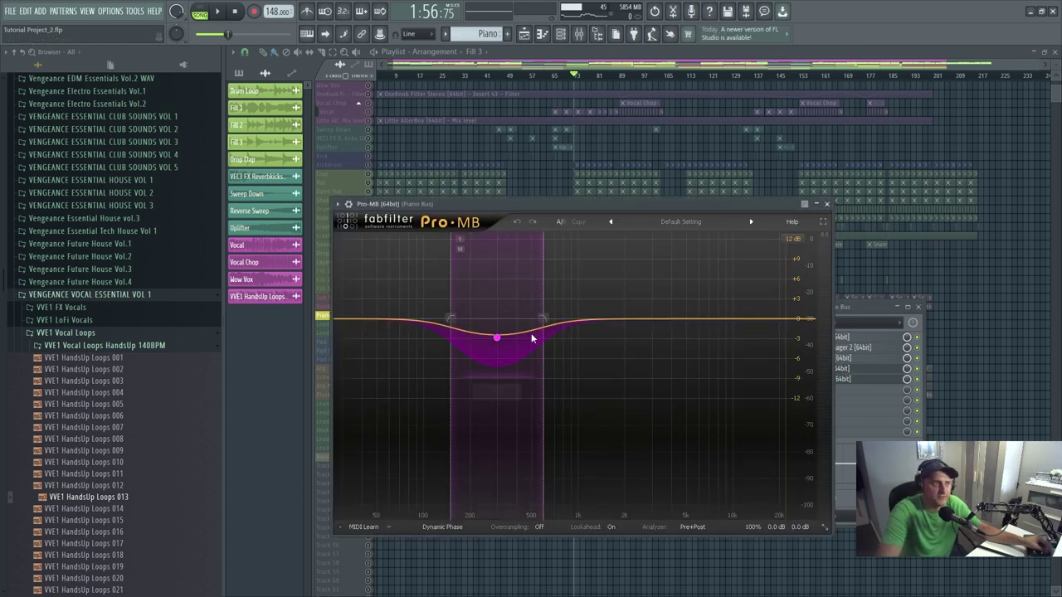
pyautogui.press('space')
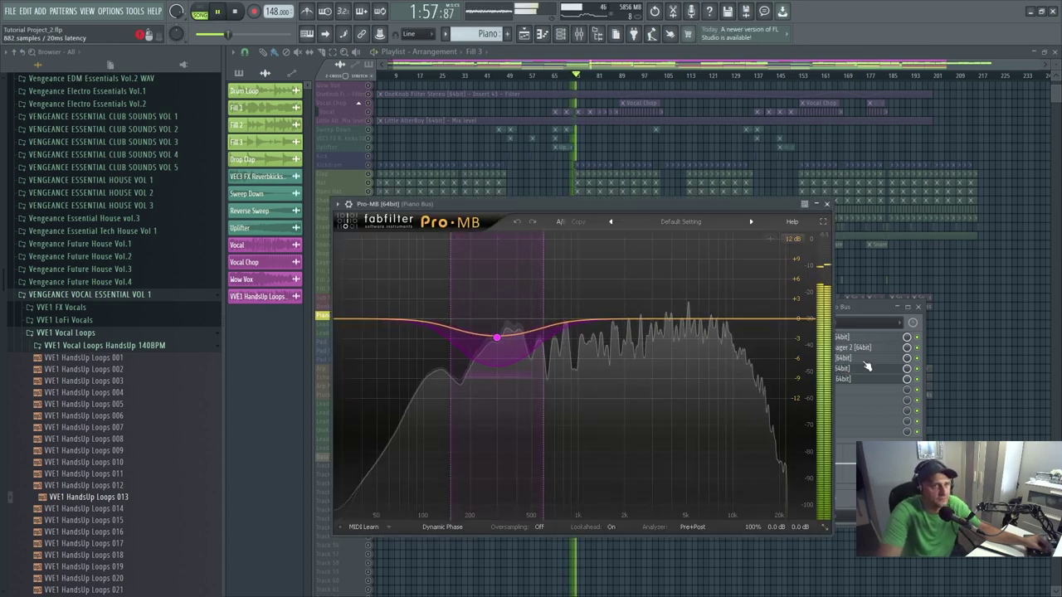
pyautogui.click(874, 303)
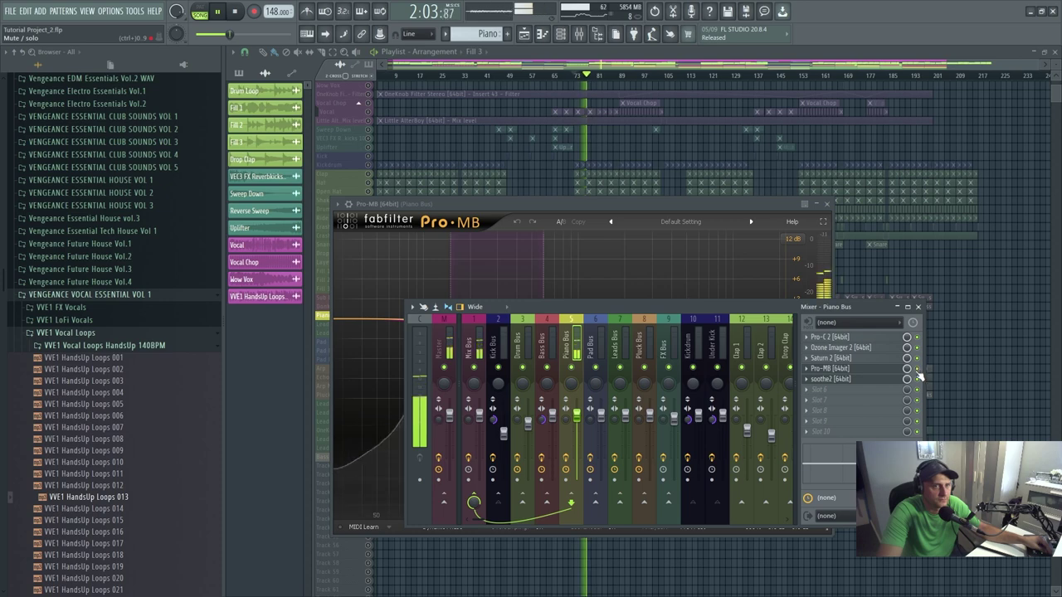
pyautogui.click(224, 14)
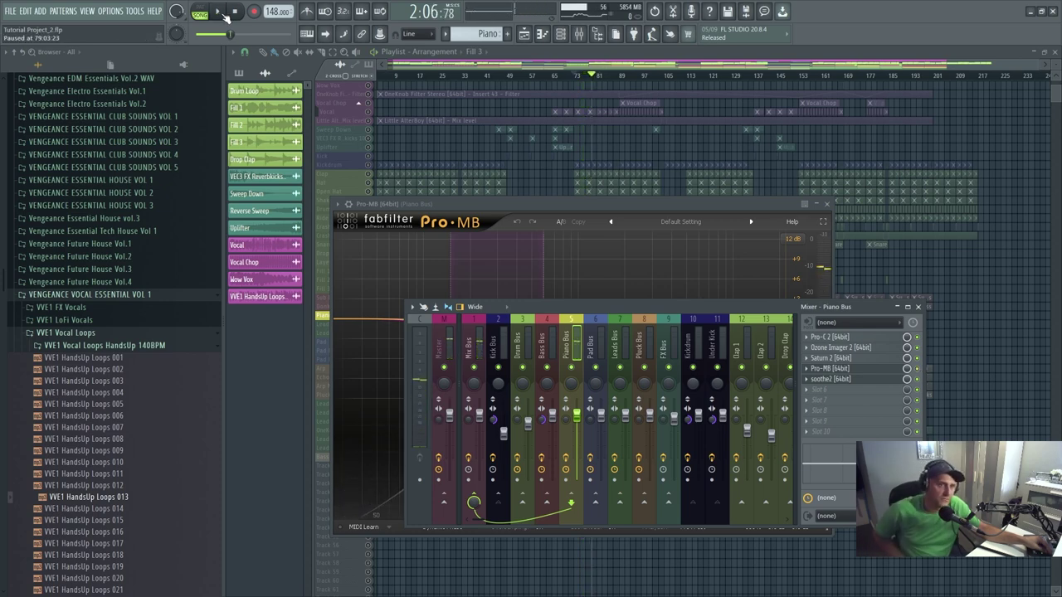
# - View the soothe2 preset categories on the Piano Bus and play the soloed piano to hear the effect, closing the windows when done
pyautogui.click(869, 380)
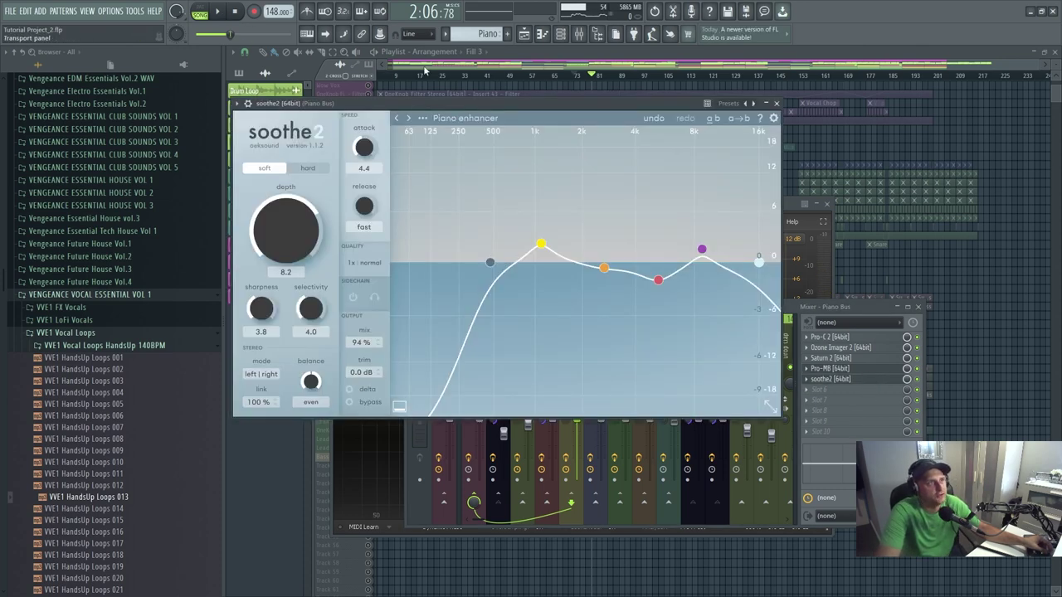
pyautogui.click(469, 120)
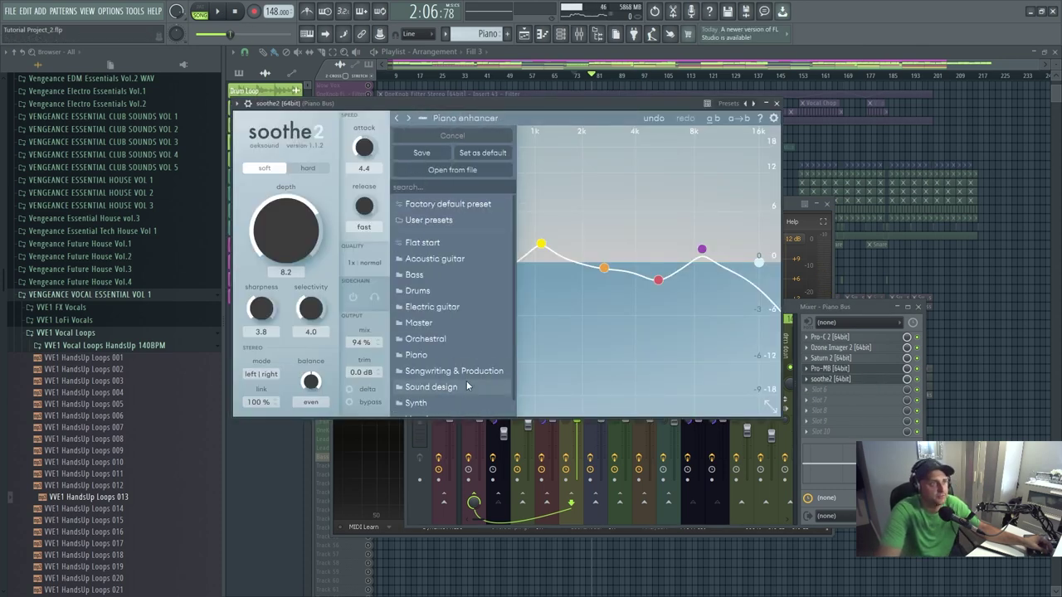
pyautogui.click(222, 12)
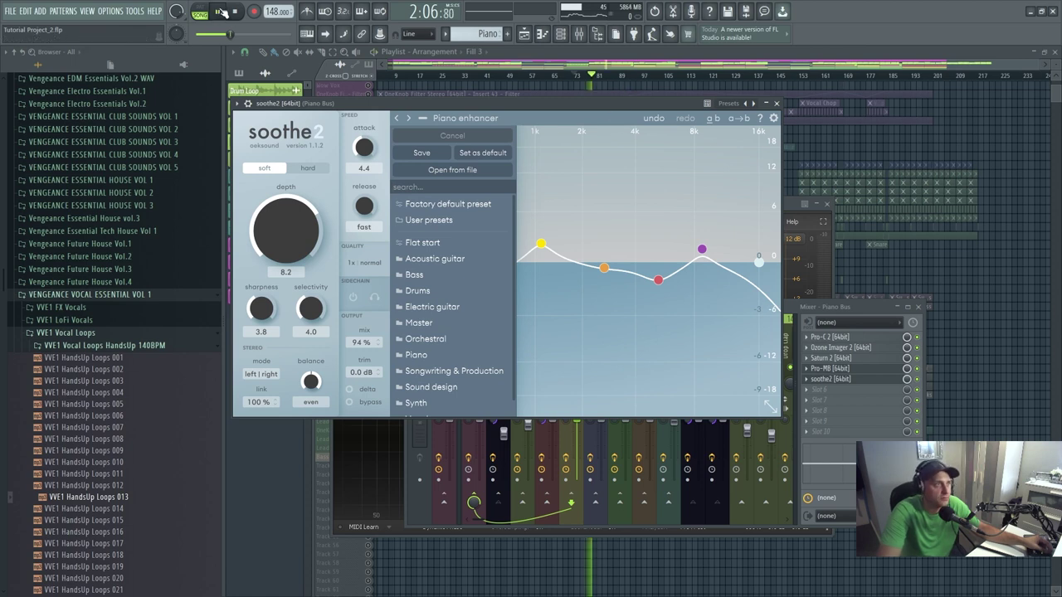
pyautogui.click(921, 387)
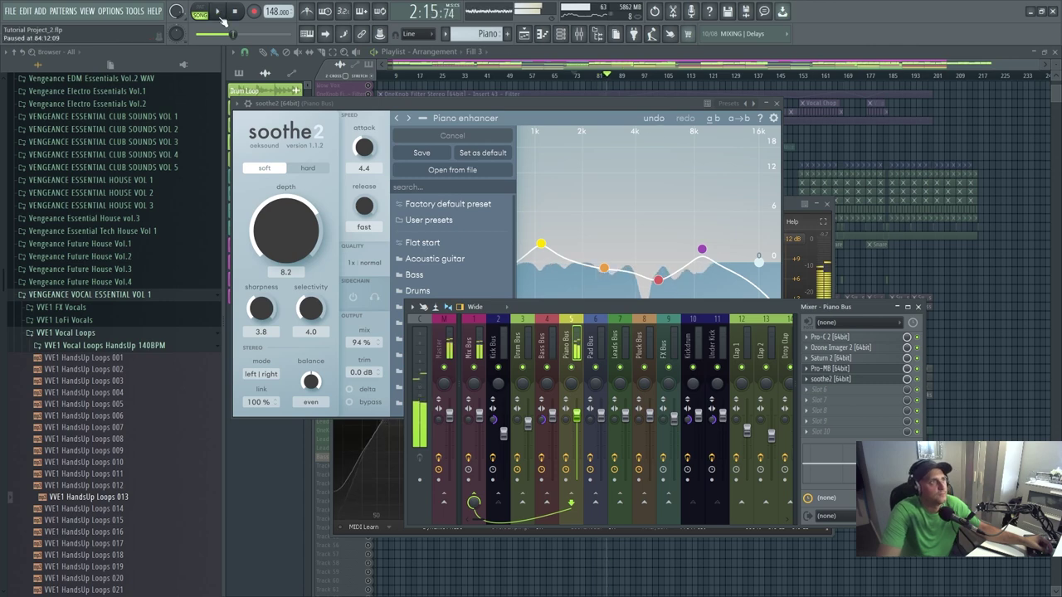
pyautogui.press('F12')
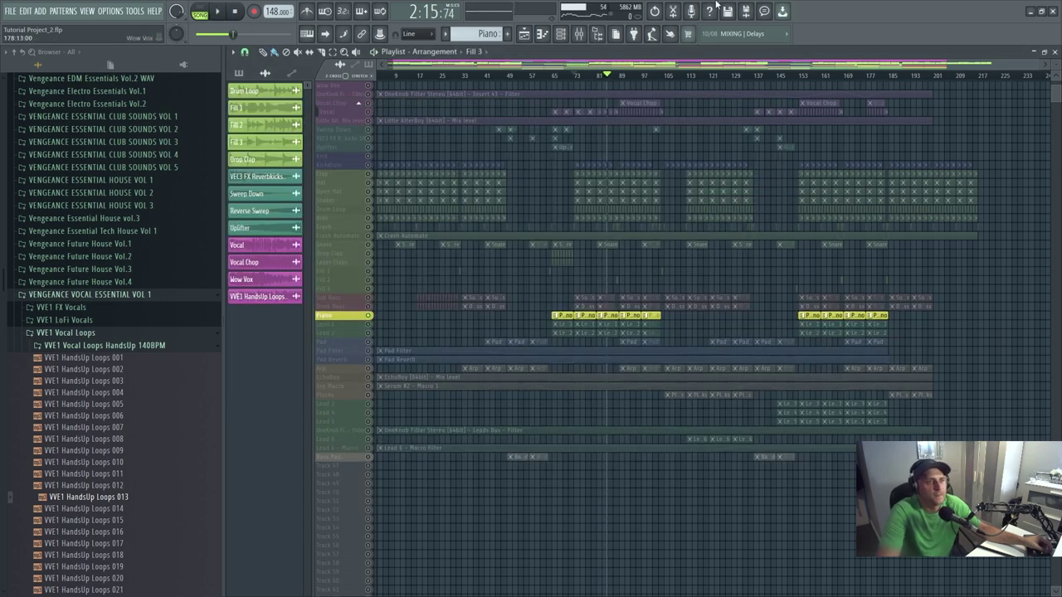
# - View the Bass Bus effect chain in the mixer and its Pro-MB band, and close the windows
pyautogui.click(579, 33)
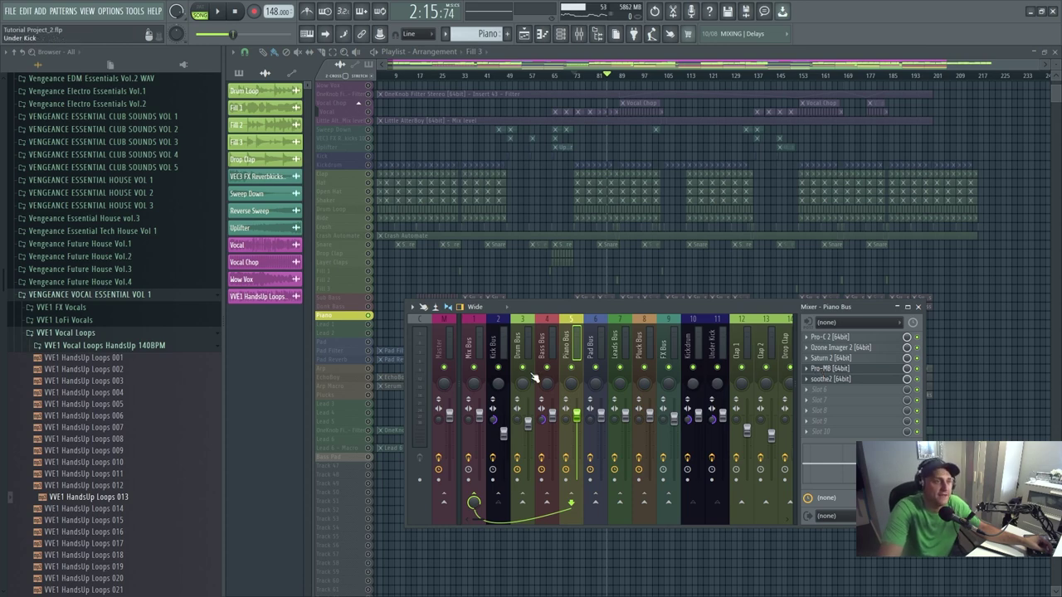
pyautogui.click(554, 348)
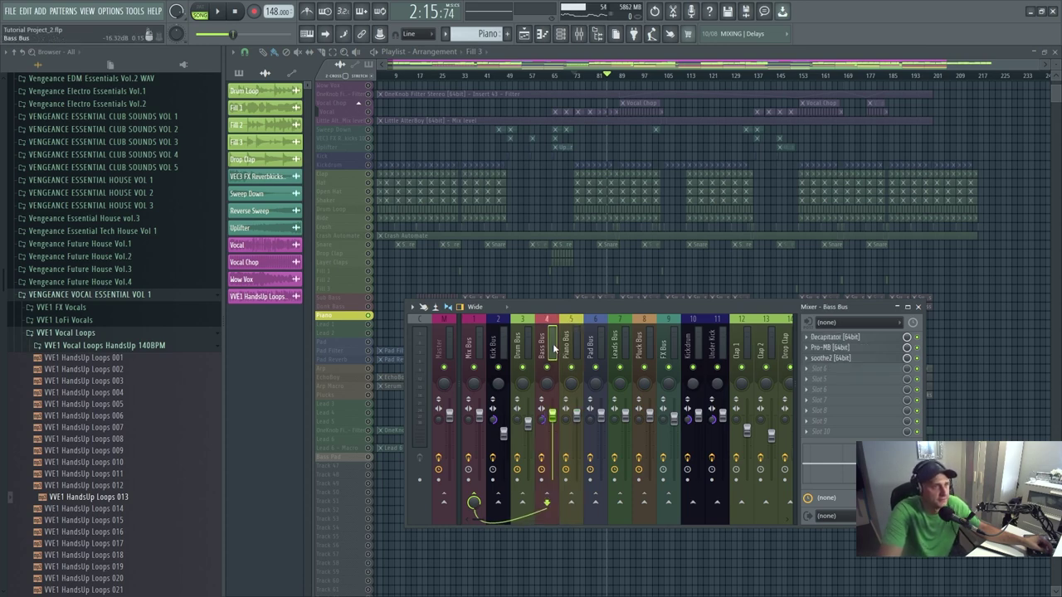
pyautogui.click(833, 349)
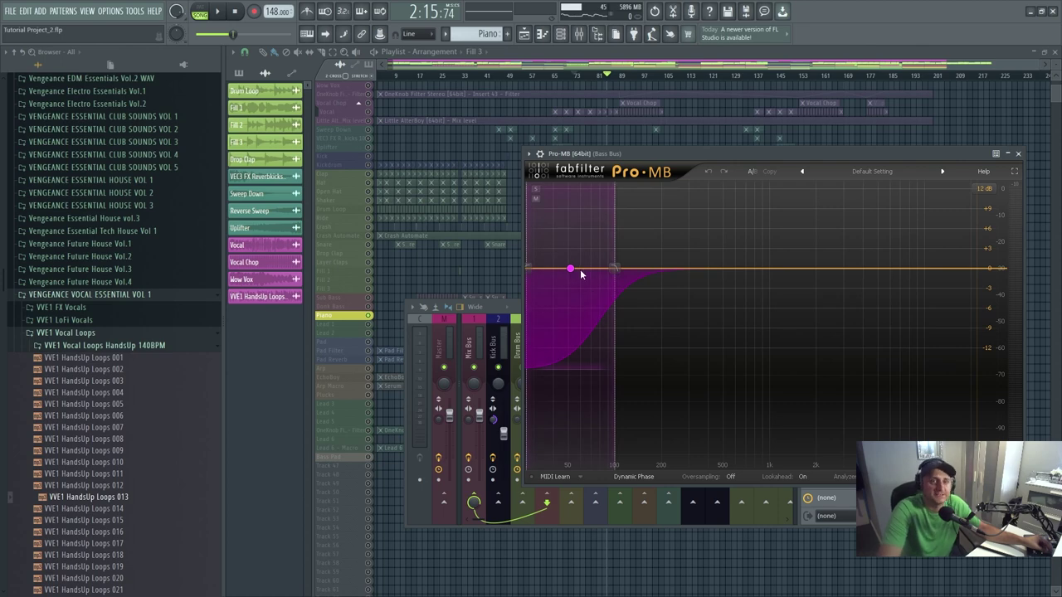
pyautogui.click(531, 108)
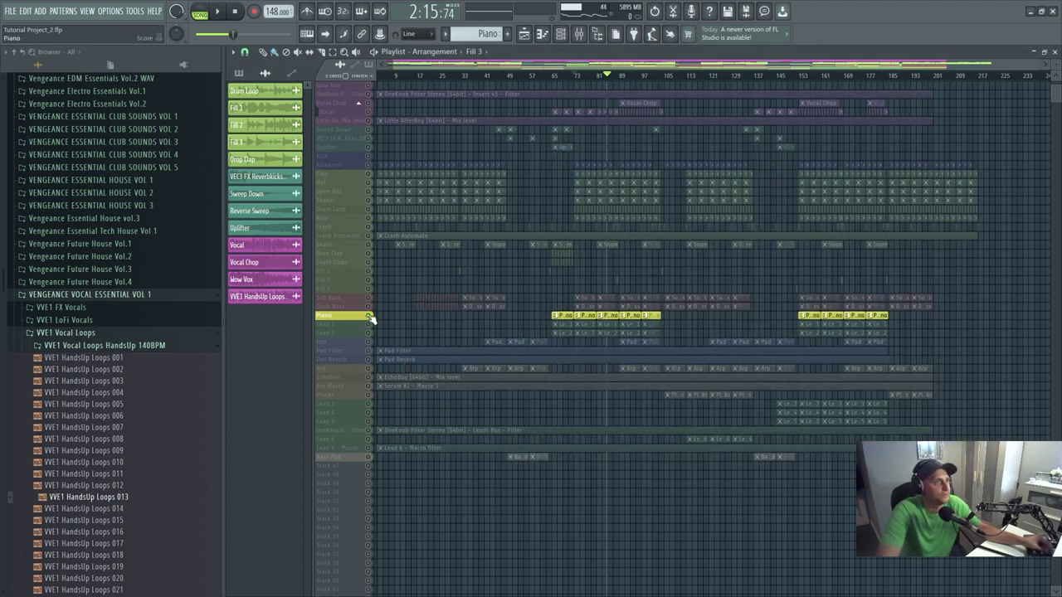
# - Unsolo the Piano track and leave only the Sub Bass, Donk Bass and Kickdrum tracks active
pyautogui.keyDown('ctrl'); pyautogui.click(368, 315); pyautogui.keyUp('ctrl')
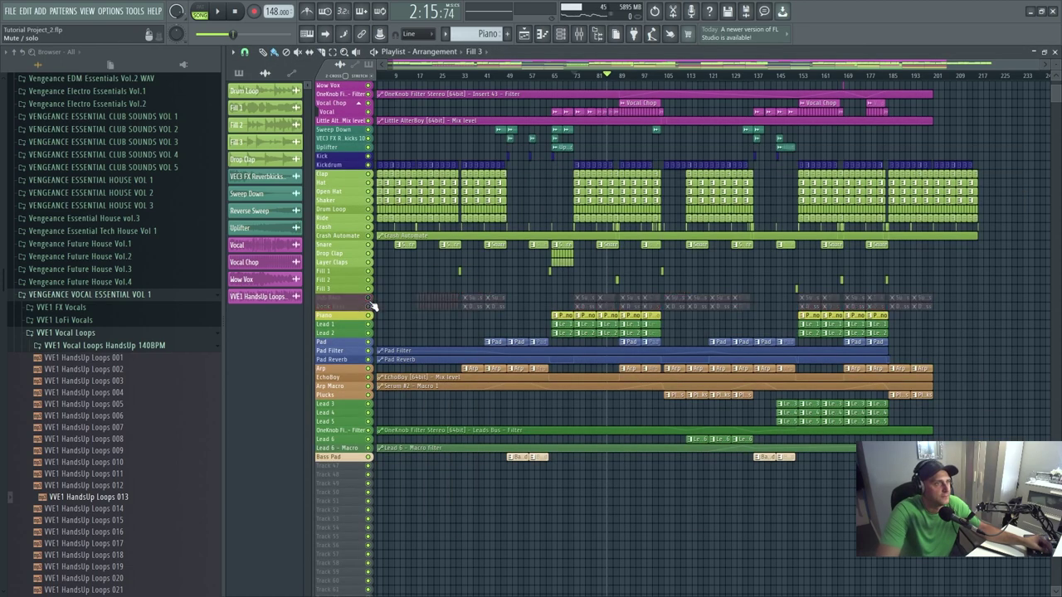
pyautogui.keyDown('ctrl'); pyautogui.click(367, 297); pyautogui.keyUp('ctrl')
pyautogui.click(369, 306)
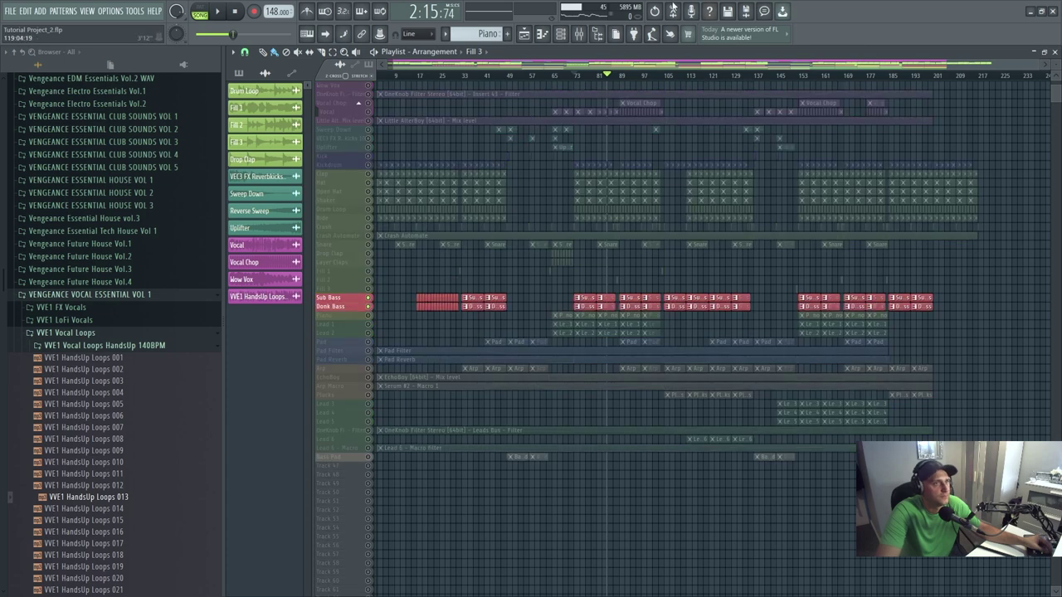
pyautogui.scroll(3, 573, 141)
pyautogui.click(369, 192)
# - Play the kick and basses while examining Pro-MB on the Bass Bus with its window repositioned, and pause playback
pyautogui.press('space')
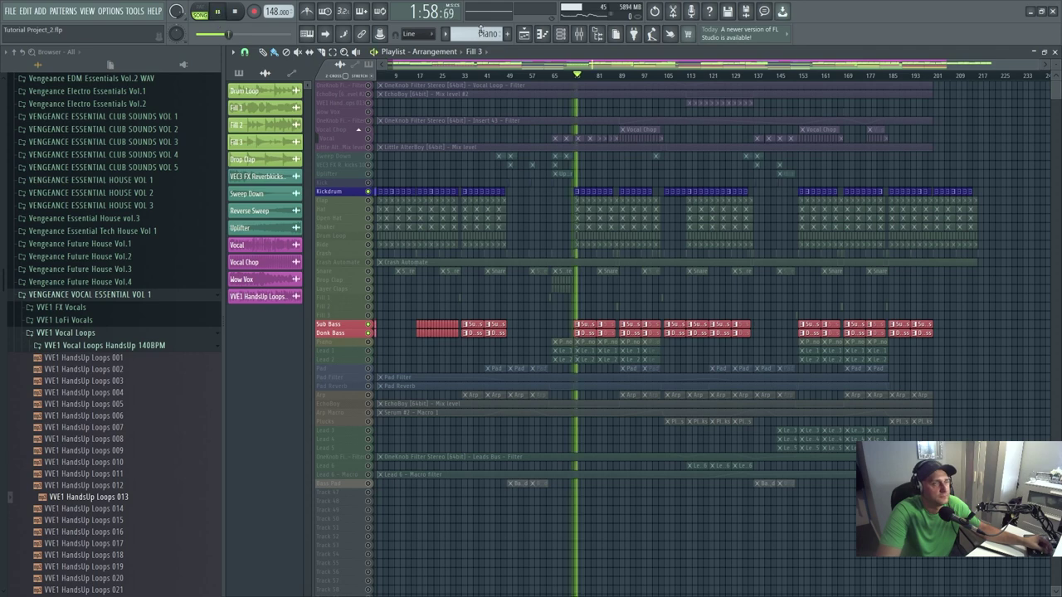
pyautogui.click(579, 33)
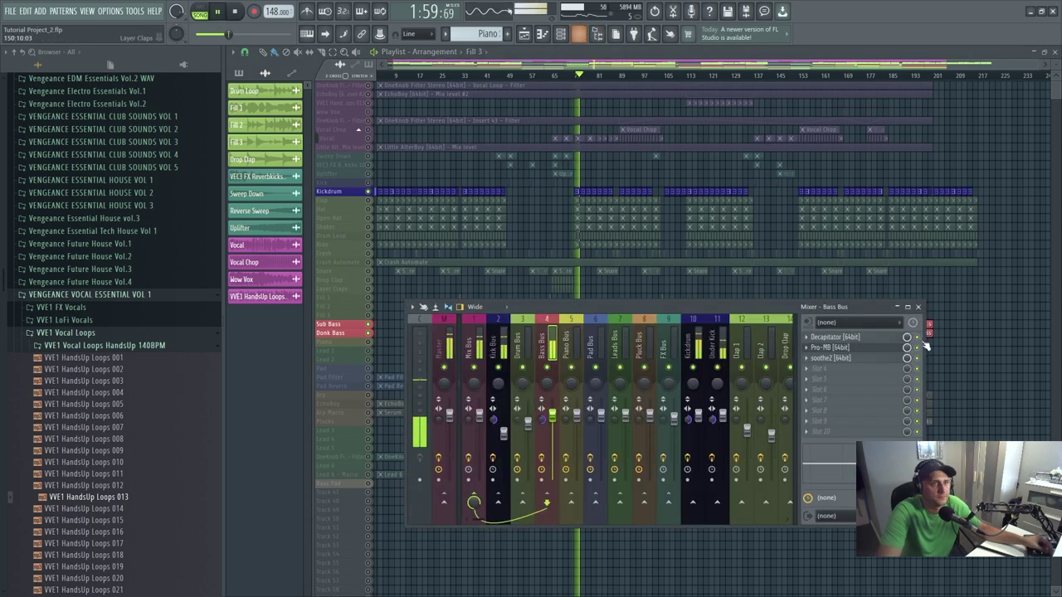
pyautogui.click(843, 351)
pyautogui.moveTo(889, 167); pyautogui.dragTo(725, 149)
pyautogui.click(863, 305)
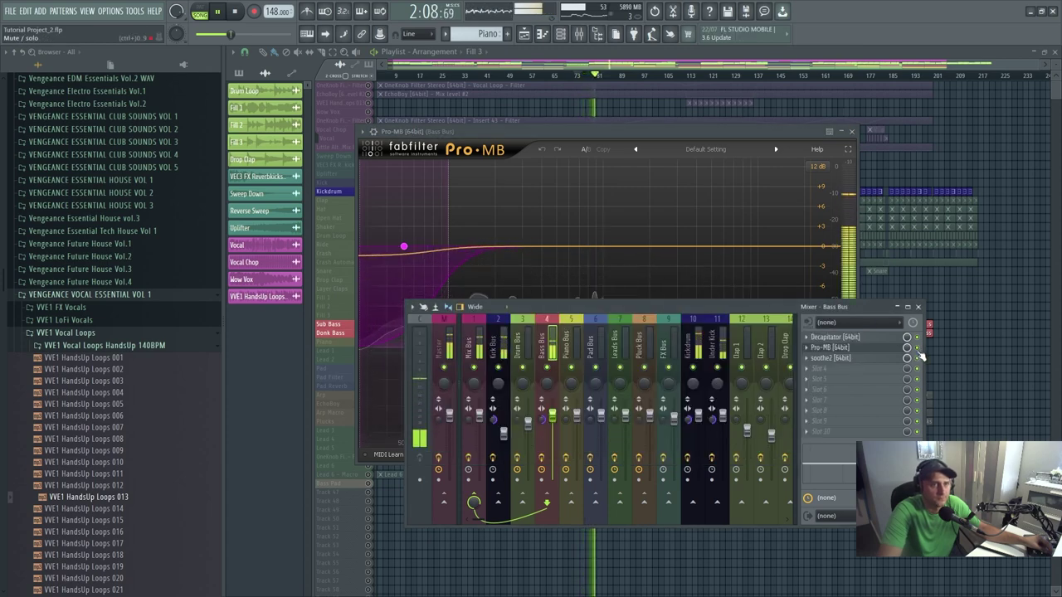
pyautogui.click(219, 12)
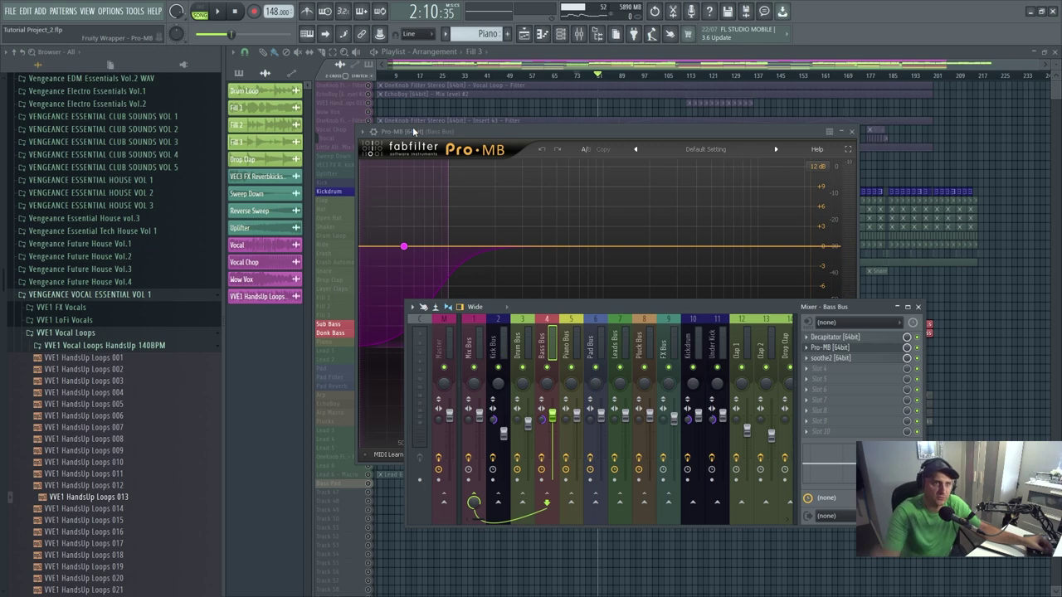
# - Open soothe2 on the Bass Bus and play the kick and basses to hear the effect, stopping playback at the end
pyautogui.click(830, 358)
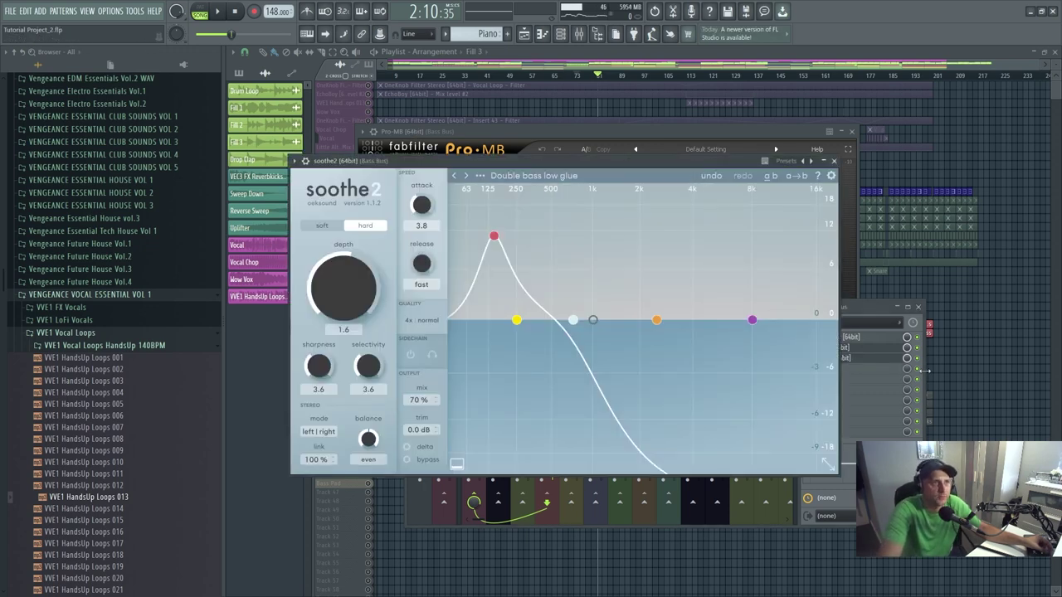
pyautogui.click(919, 369)
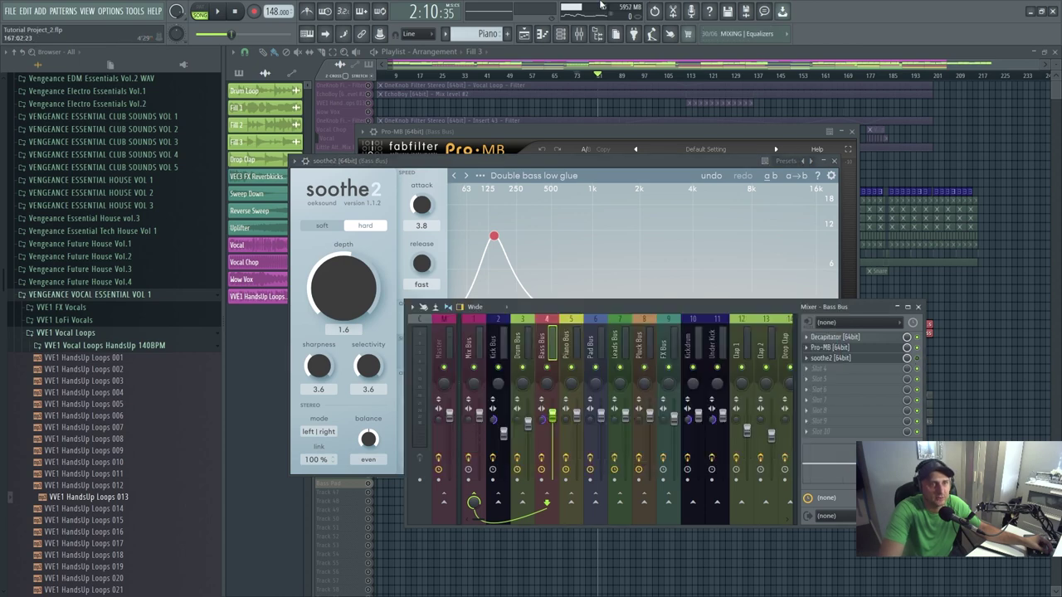
pyautogui.click(220, 14)
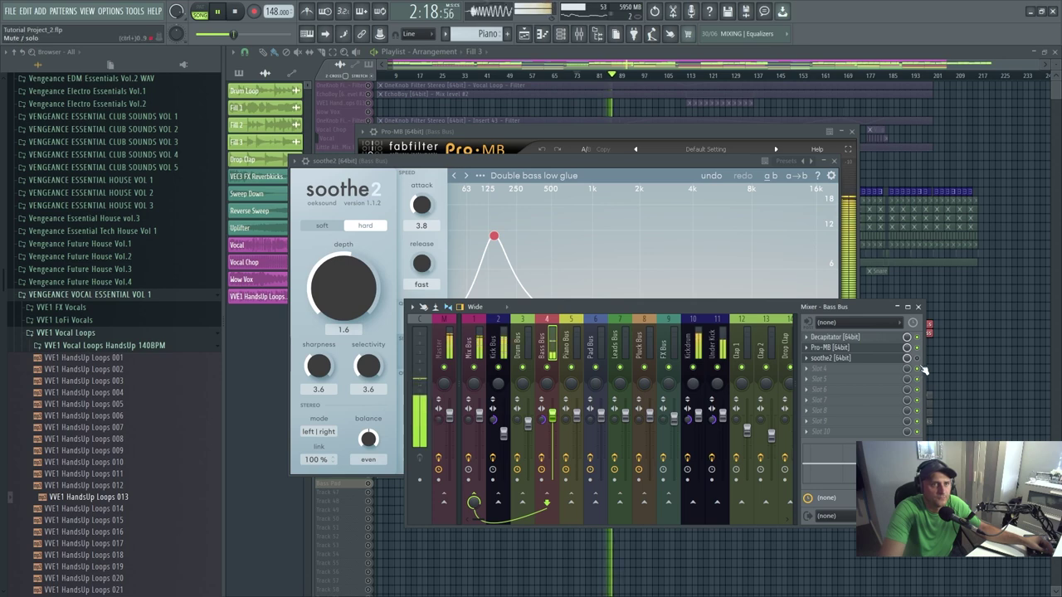
pyautogui.press('space')
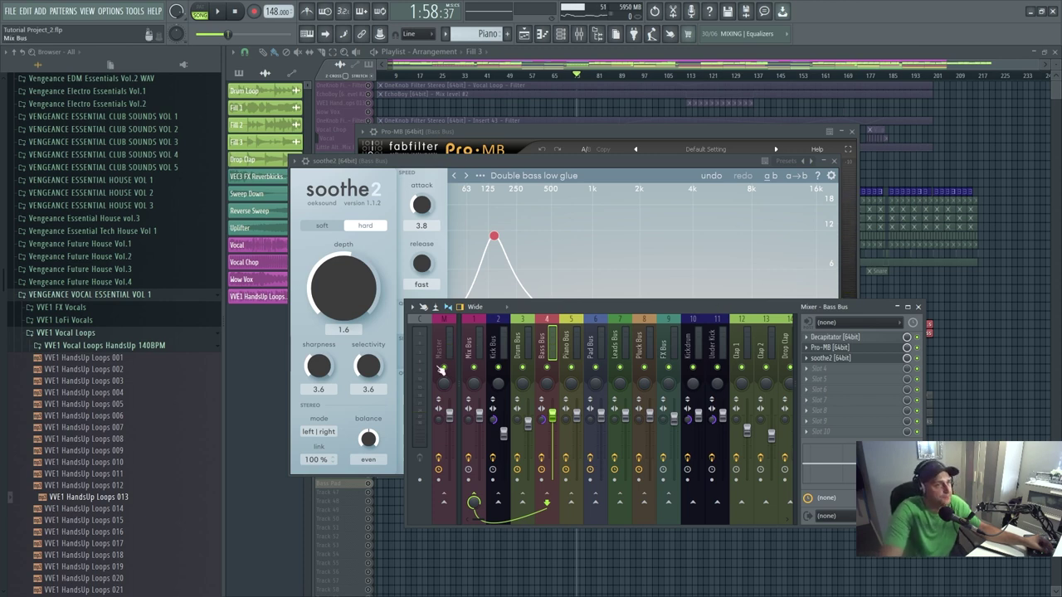
# - View the Drum Bus effect chain and its soothe2 settings, and close the windows
pyautogui.click(519, 345)
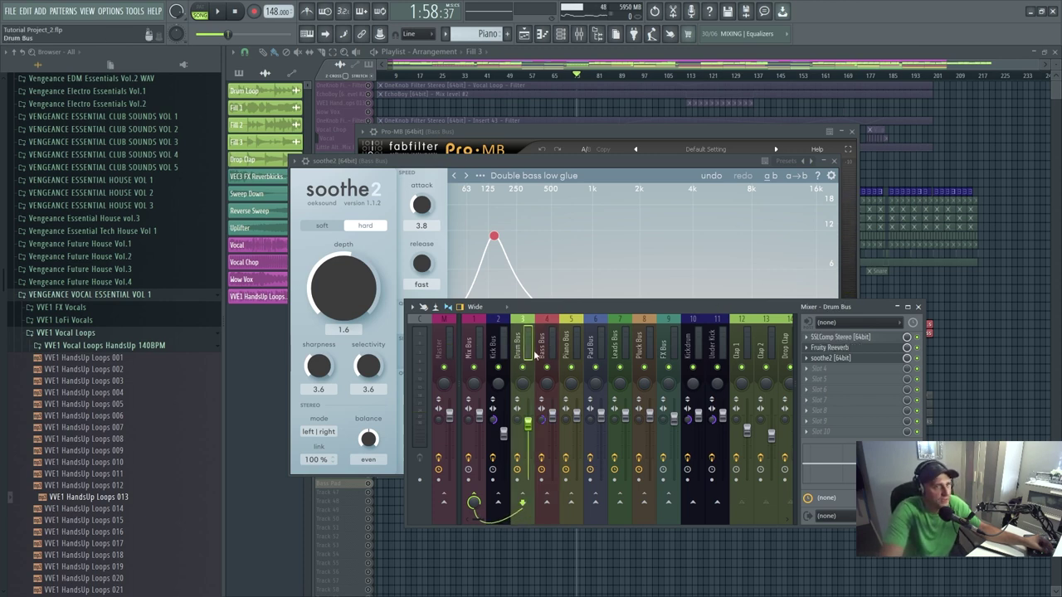
pyautogui.click(863, 359)
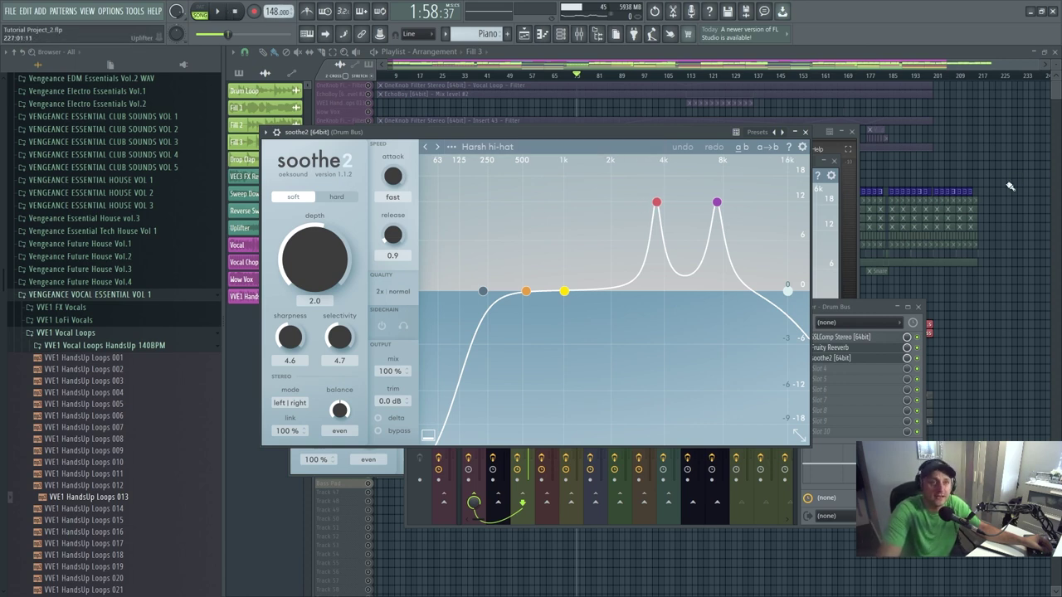
pyautogui.press('F12')
# - Solo the drum tracks from Clap to Snare and play them with the Drum Bus chain shown in the mixer
pyautogui.keyDown('ctrl'); pyautogui.click(368, 192); pyautogui.keyUp('ctrl')
pyautogui.keyDown('ctrl'); pyautogui.click(368, 192); pyautogui.keyUp('ctrl')
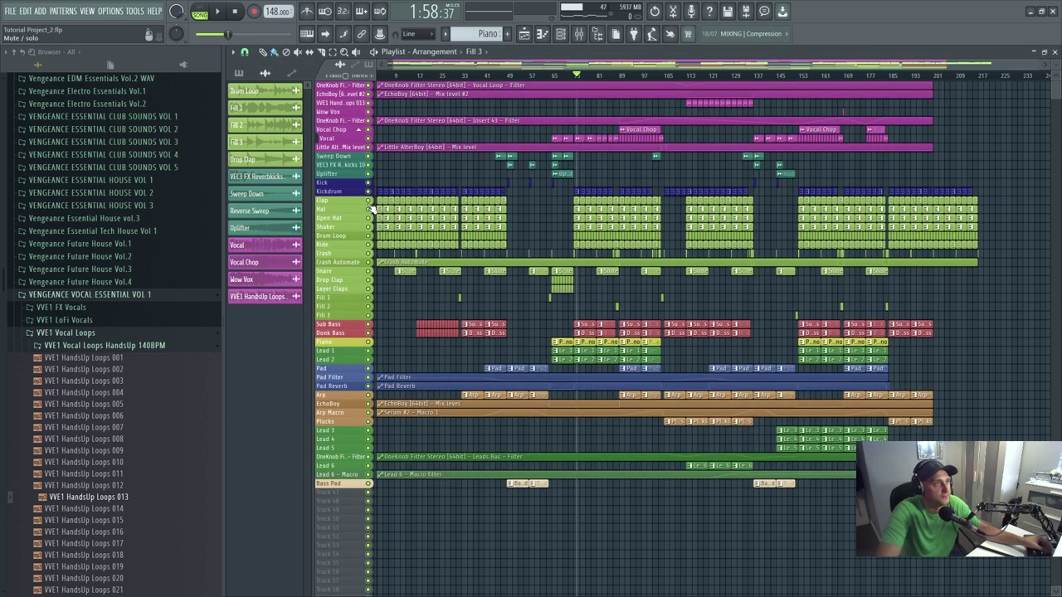
pyautogui.keyDown('ctrl'); pyautogui.click(367, 200); pyautogui.keyUp('ctrl')
pyautogui.moveTo(372, 210); pyautogui.dragTo(374, 278)
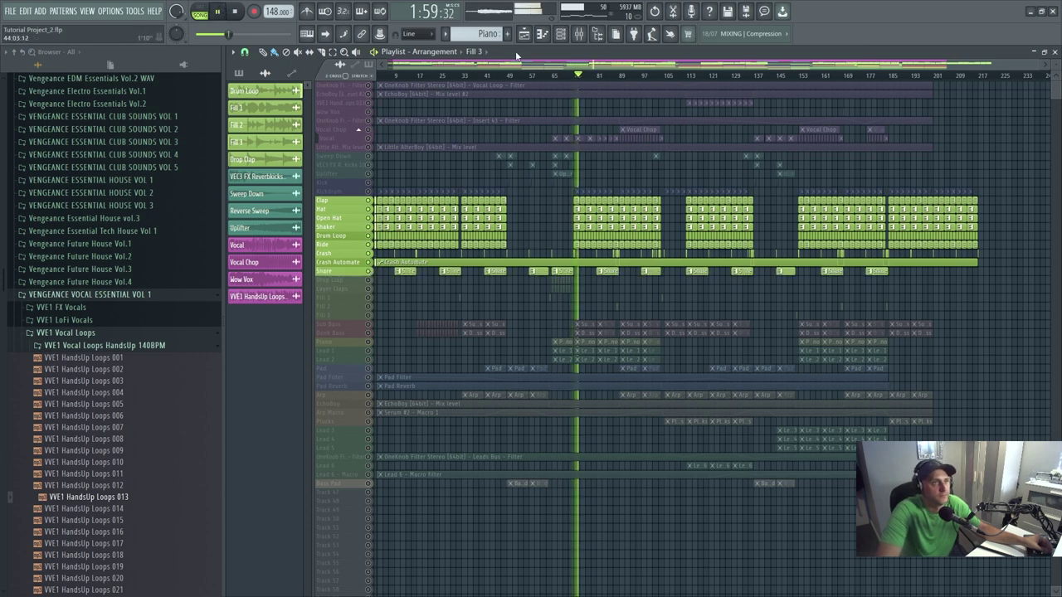
pyautogui.click(579, 33)
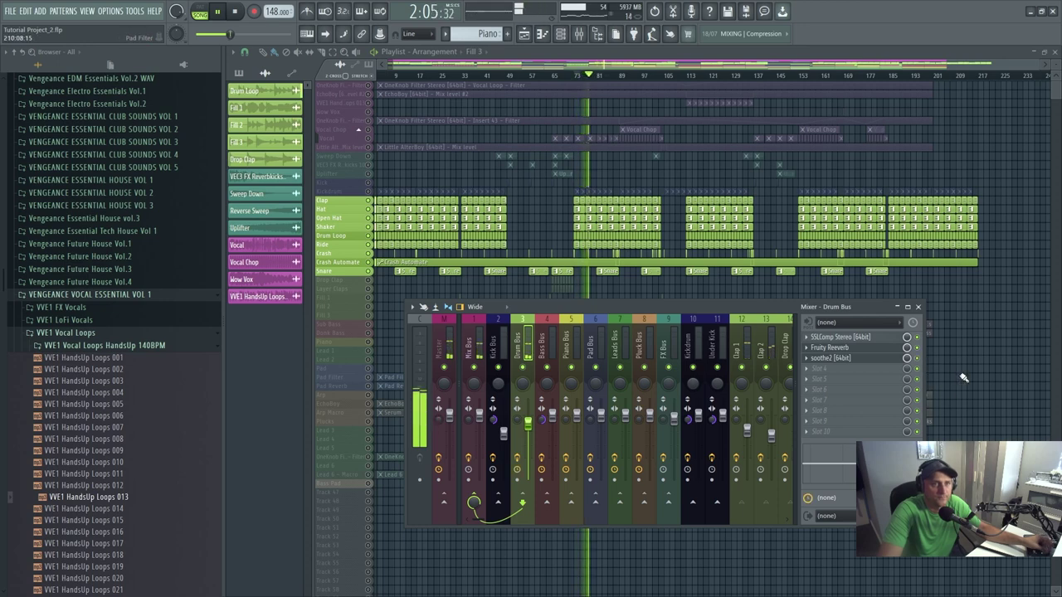
pyautogui.press('space')
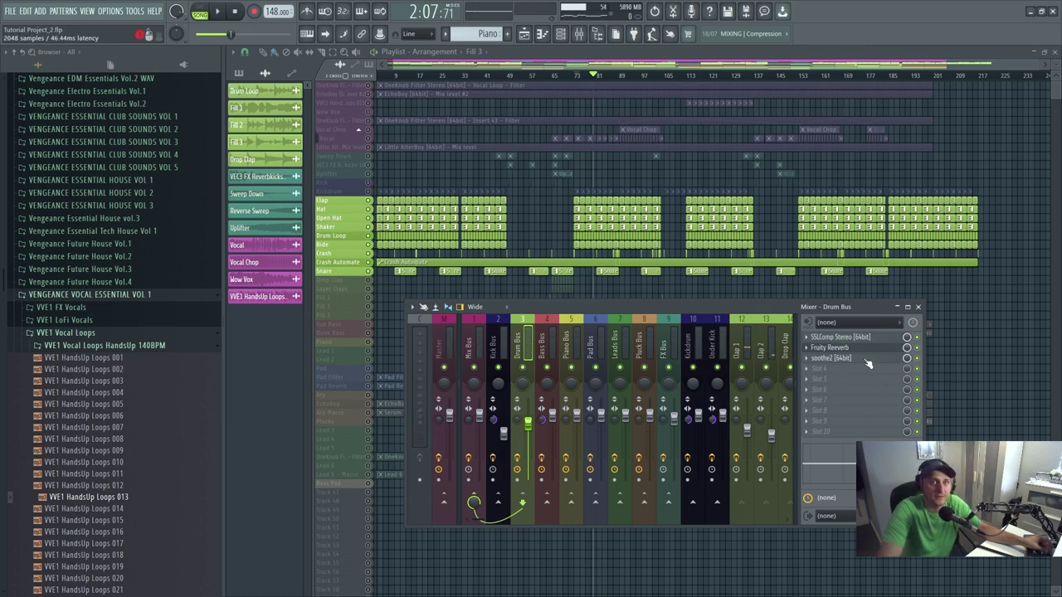
# - Move the mixer window upward and select the Yeah Vocal channel to show its effect chain
pyautogui.moveTo(681, 305); pyautogui.dragTo(660, 252)
pyautogui.scroll(-1, 626, 278)
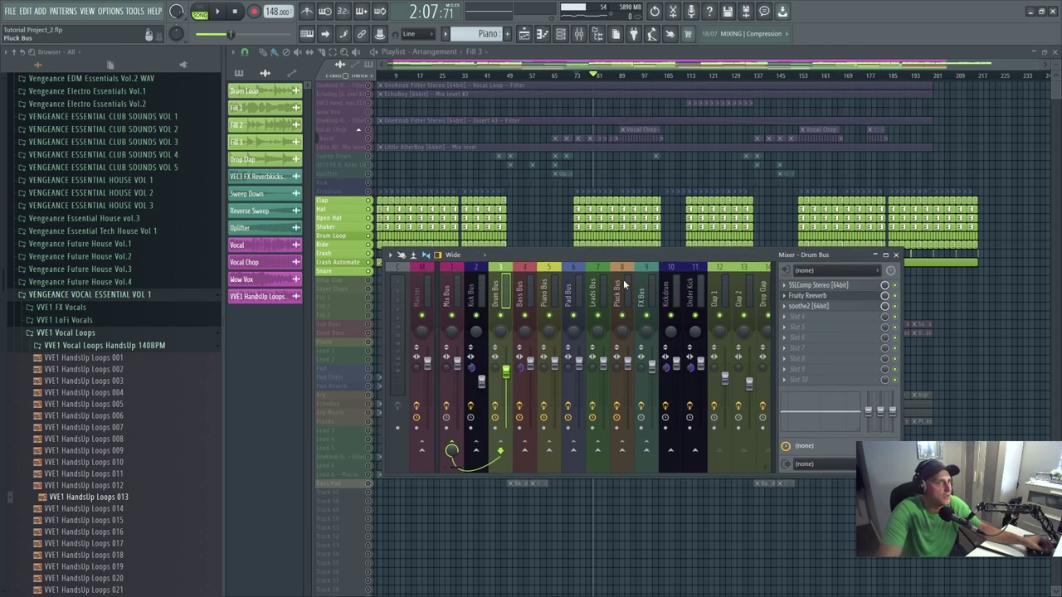
pyautogui.scroll(-2, 624, 274)
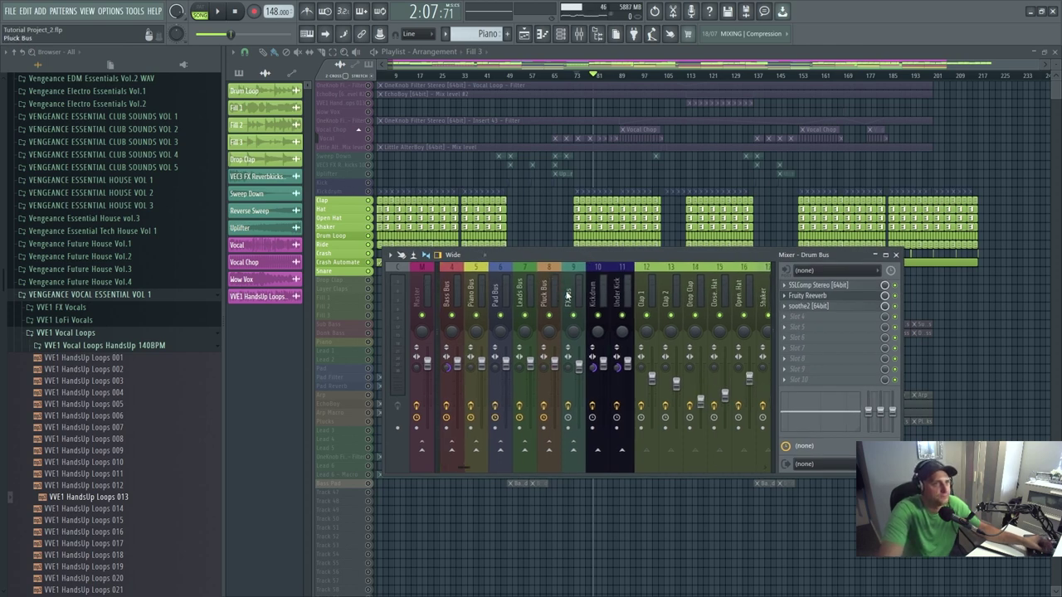
pyautogui.scroll(-5, 628, 274)
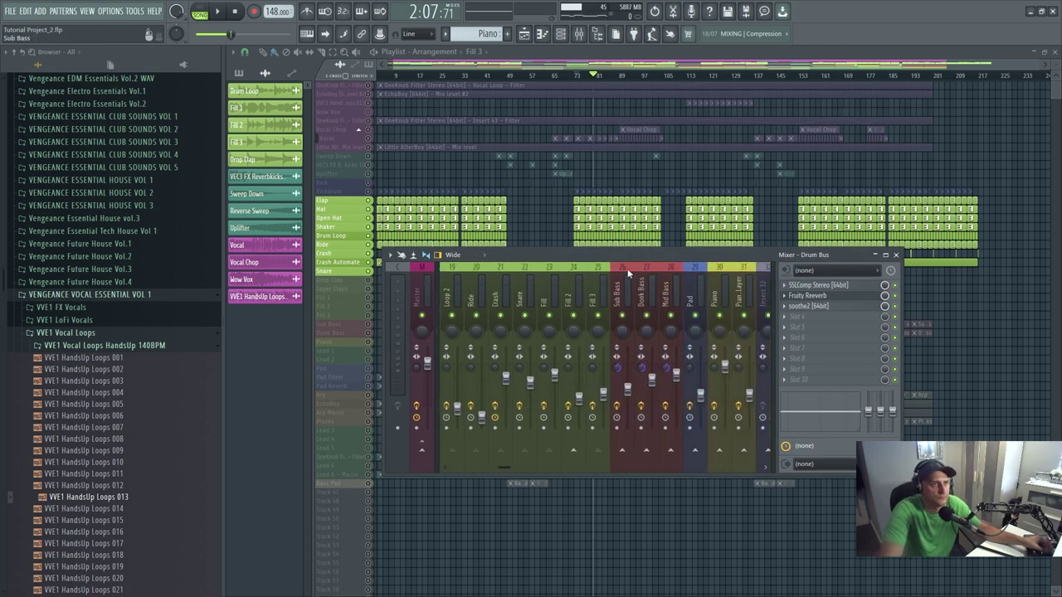
pyautogui.scroll(-1, 630, 273)
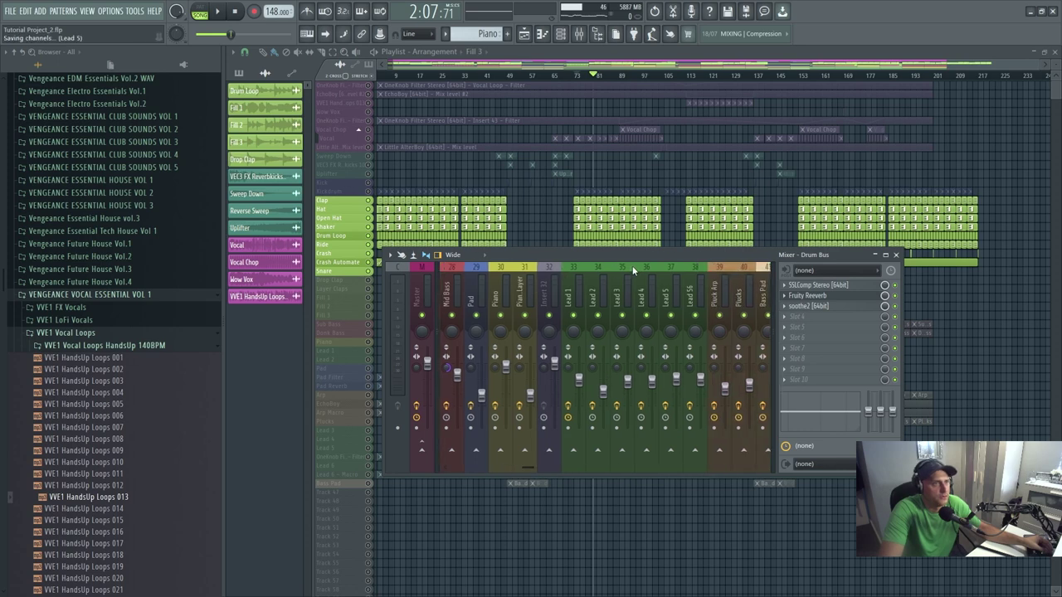
pyautogui.scroll(-4, 625, 268)
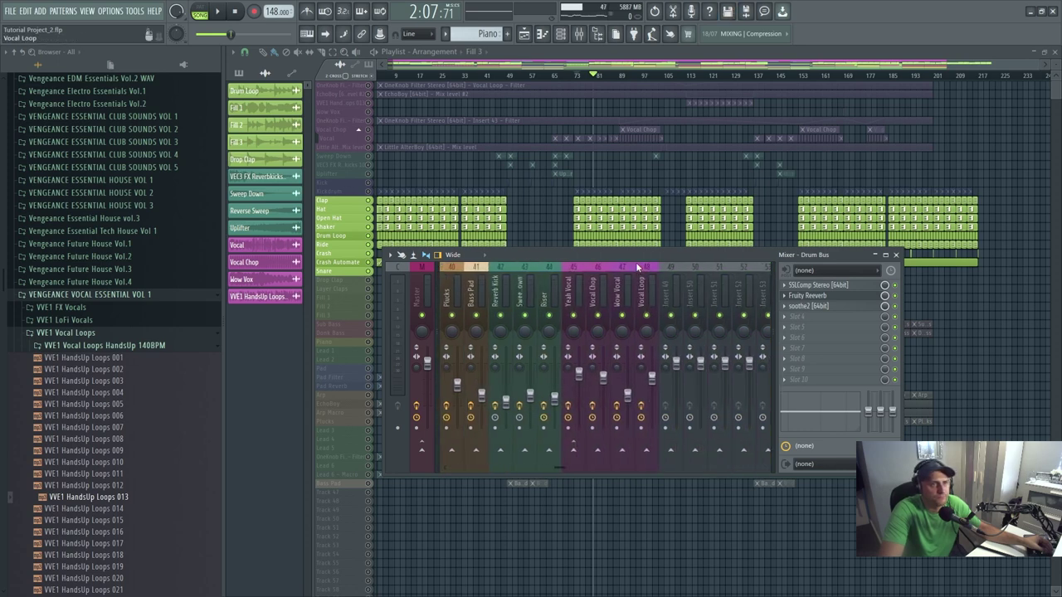
pyautogui.click(570, 289)
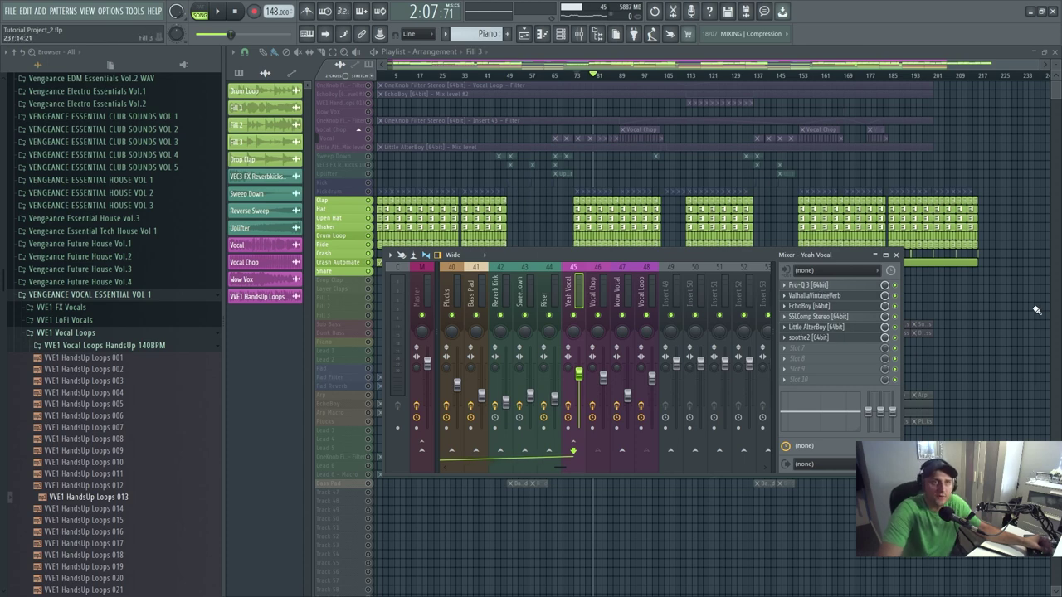
# - Solo the Vocal track in the playlist and select a playback range over its first clips, starting at bar 65
pyautogui.press('F9')
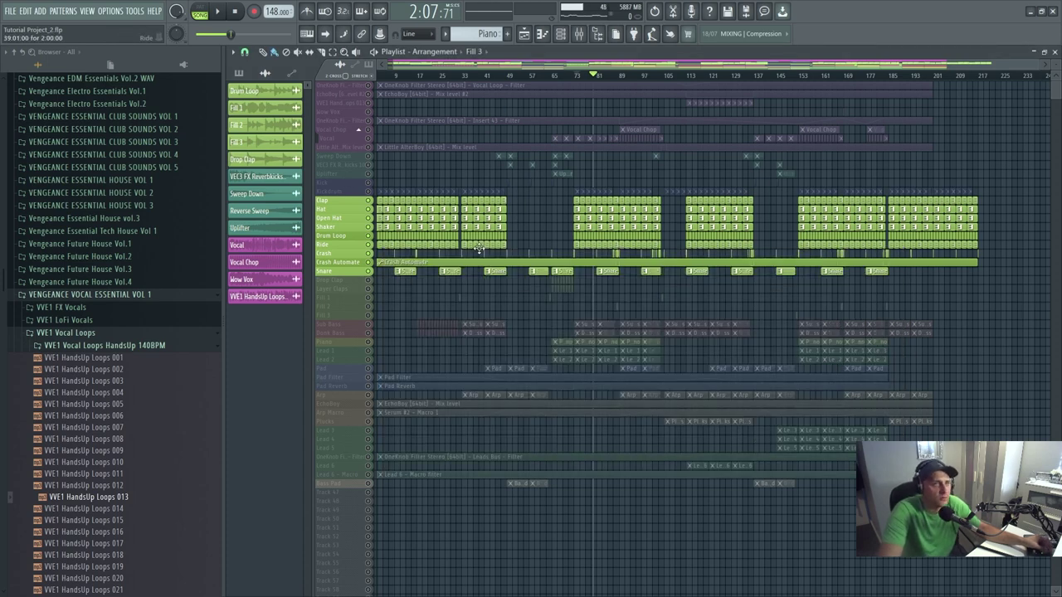
pyautogui.keyDown('ctrl'); pyautogui.click(368, 138); pyautogui.keyUp('ctrl')
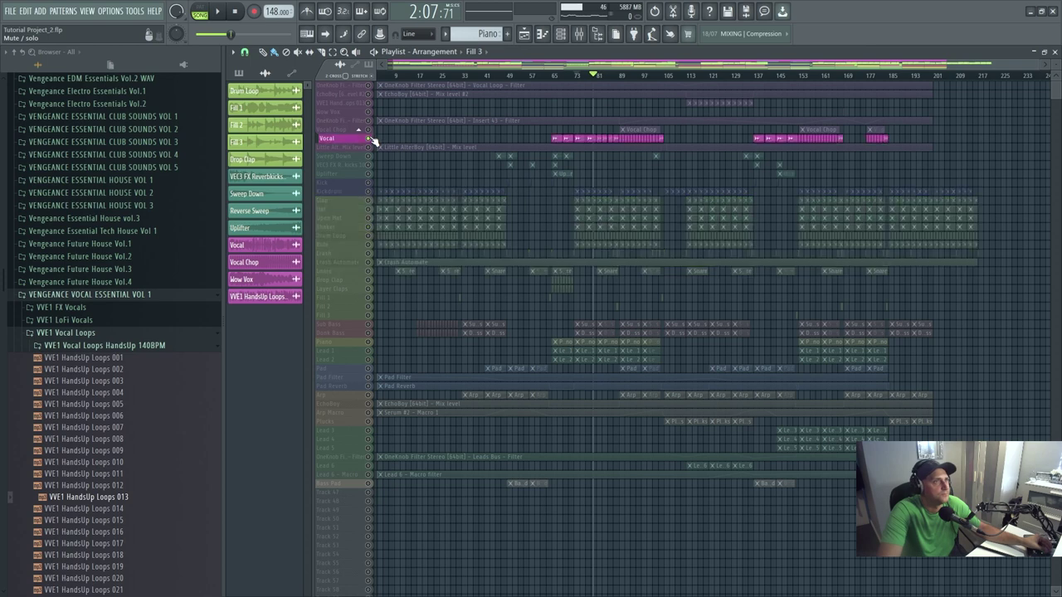
pyautogui.click(553, 77)
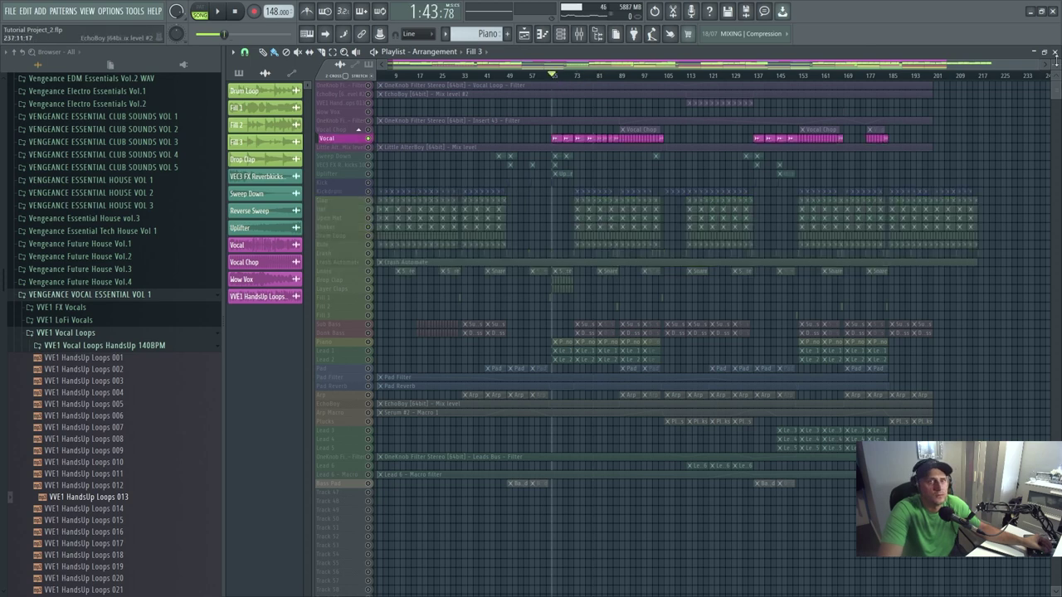
pyautogui.scroll(3, 680, 302)
pyautogui.click(333, 51)
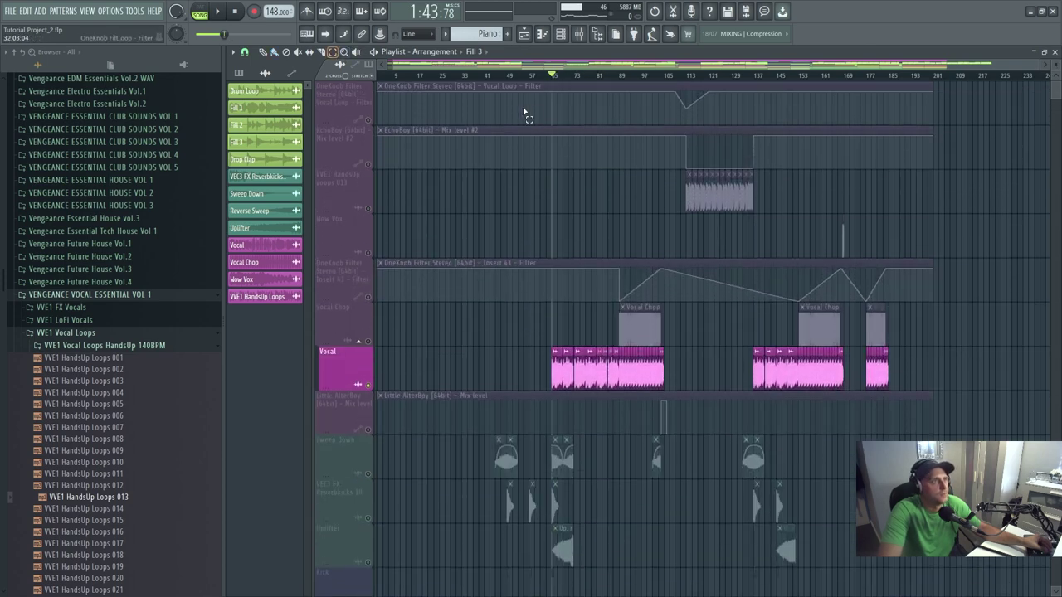
pyautogui.moveTo(554, 85); pyautogui.dragTo(624, 90)
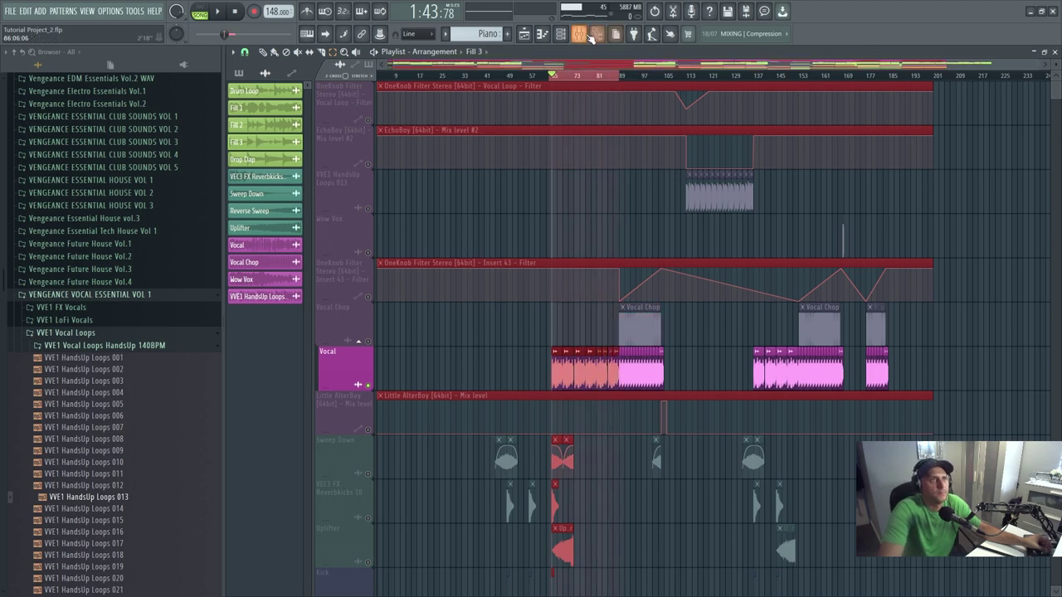
# - Open Pro-Q 3 on the Yeah Vocal channel, reposition its window, and play the vocal while examining the EQ bands
pyautogui.press('F9')
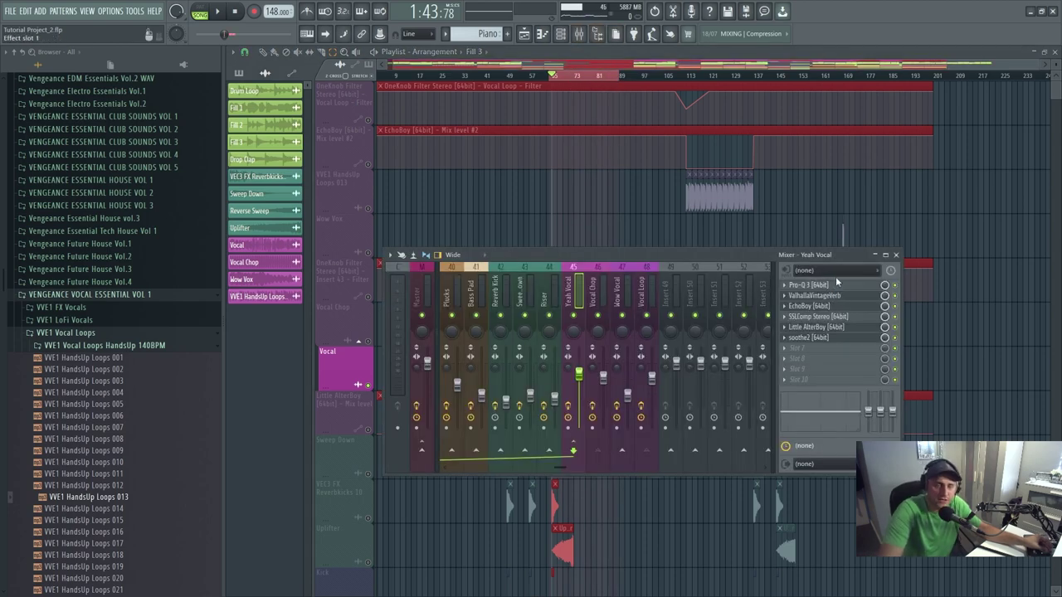
pyautogui.click(835, 287)
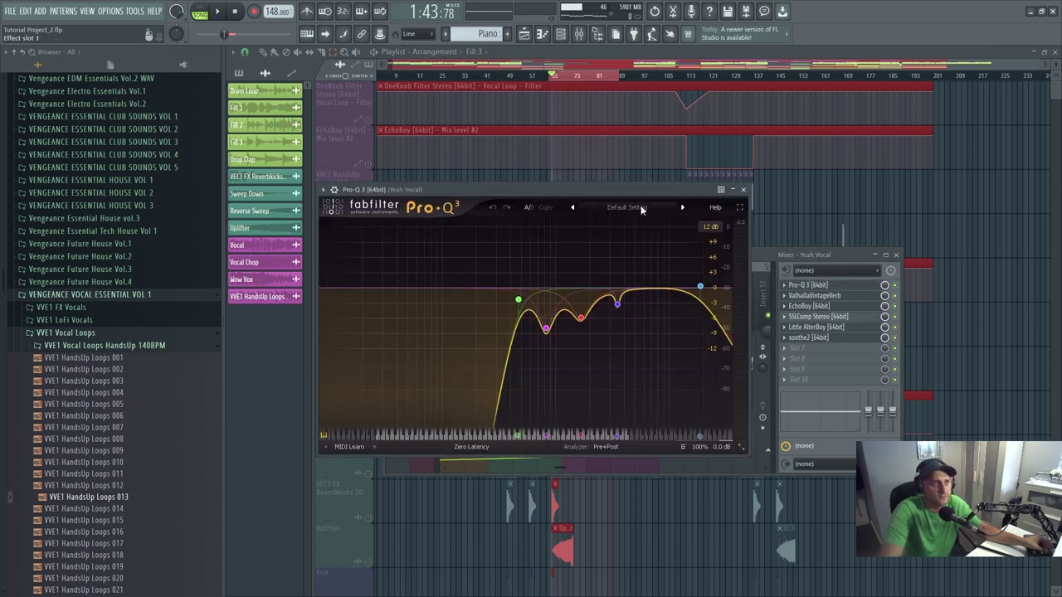
pyautogui.moveTo(626, 187); pyautogui.dragTo(631, 151)
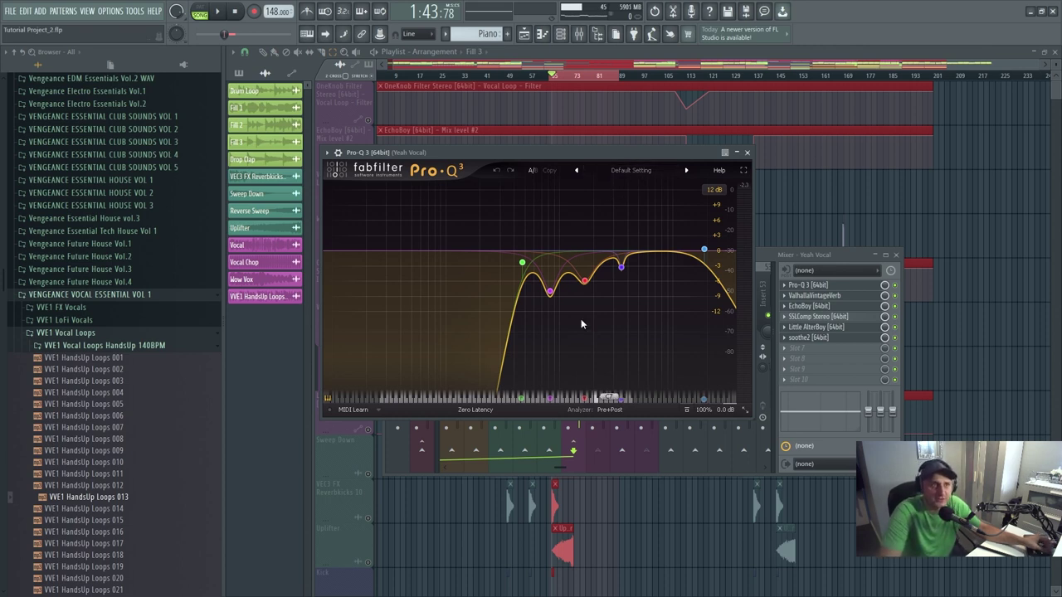
pyautogui.moveTo(556, 282)
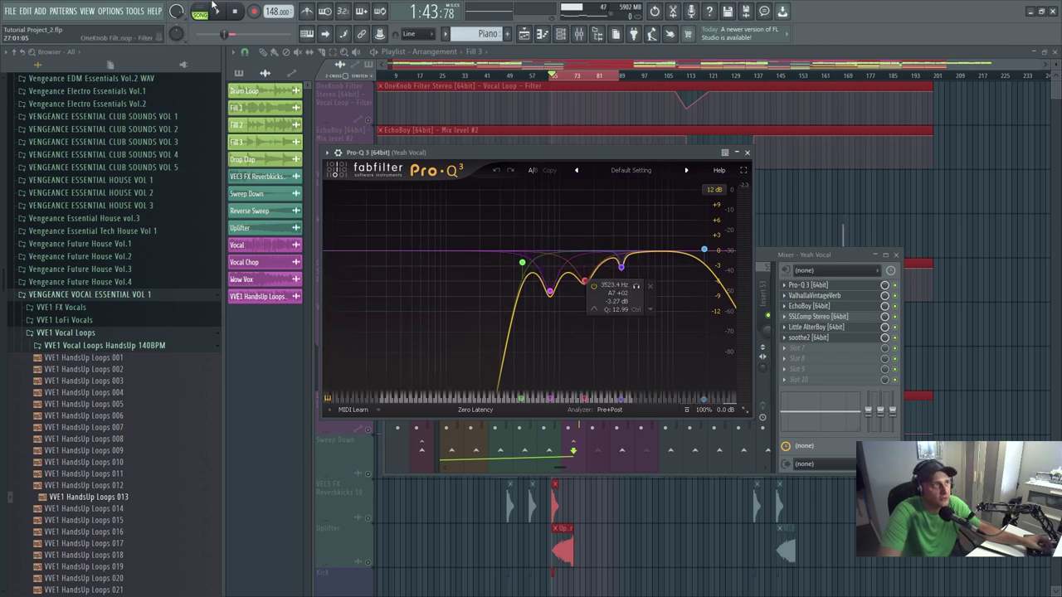
pyautogui.click(220, 11)
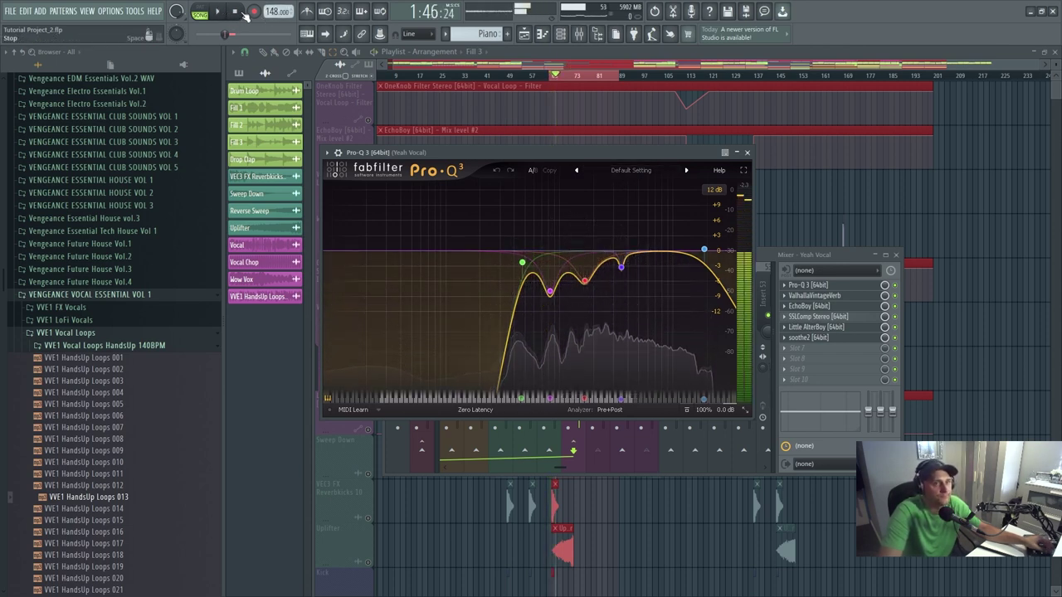
pyautogui.moveTo(551, 291)
pyautogui.press('space')
# - Bypass all six Yeah Vocal effects, from Pro-Q 3 to soothe2, and play the dry vocal
pyautogui.click(756, 263)
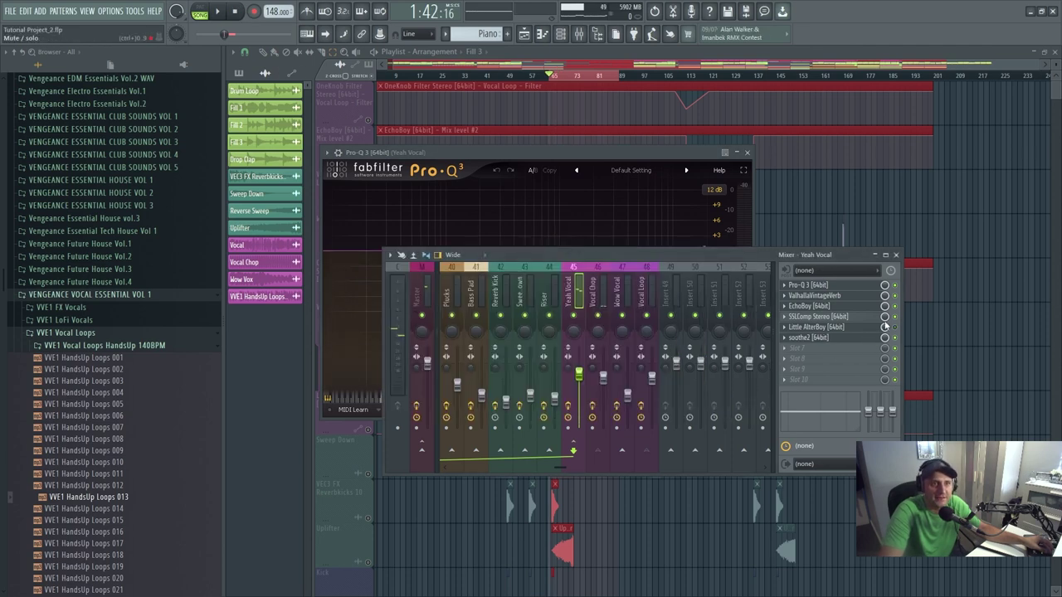
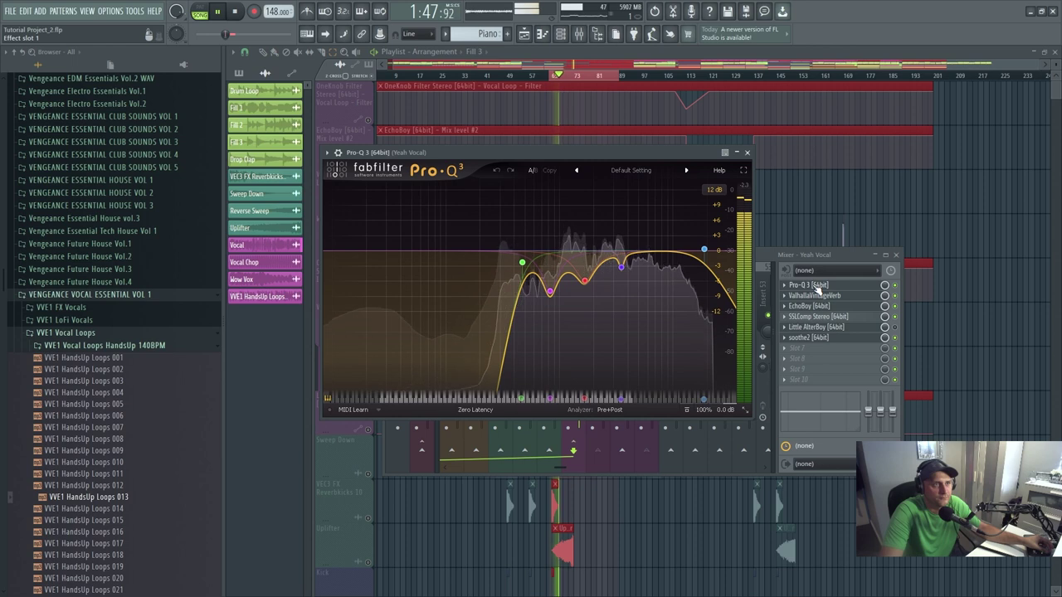
pyautogui.click(221, 14)
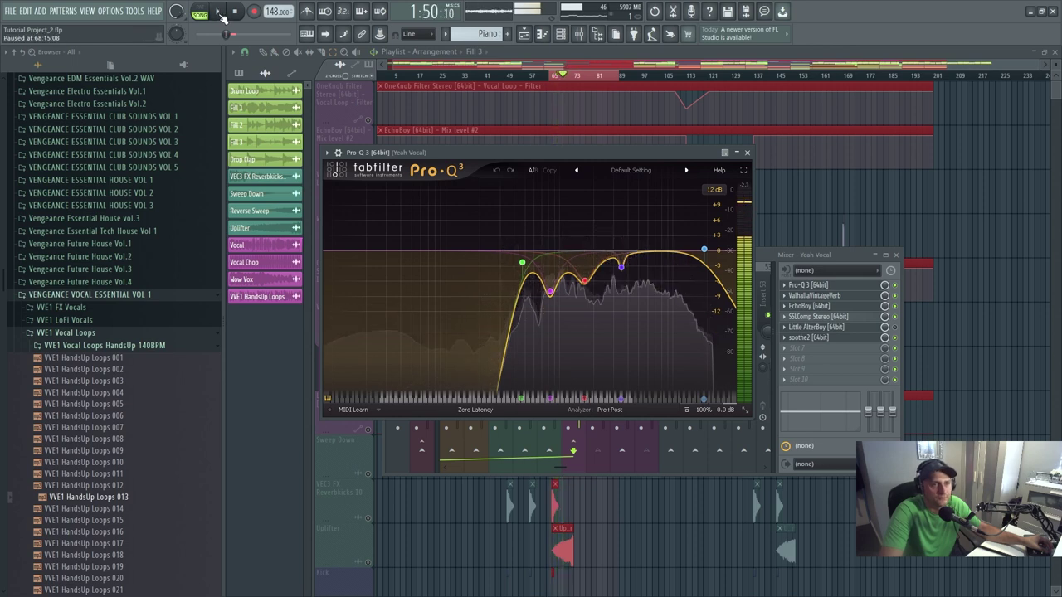
pyautogui.click(898, 311)
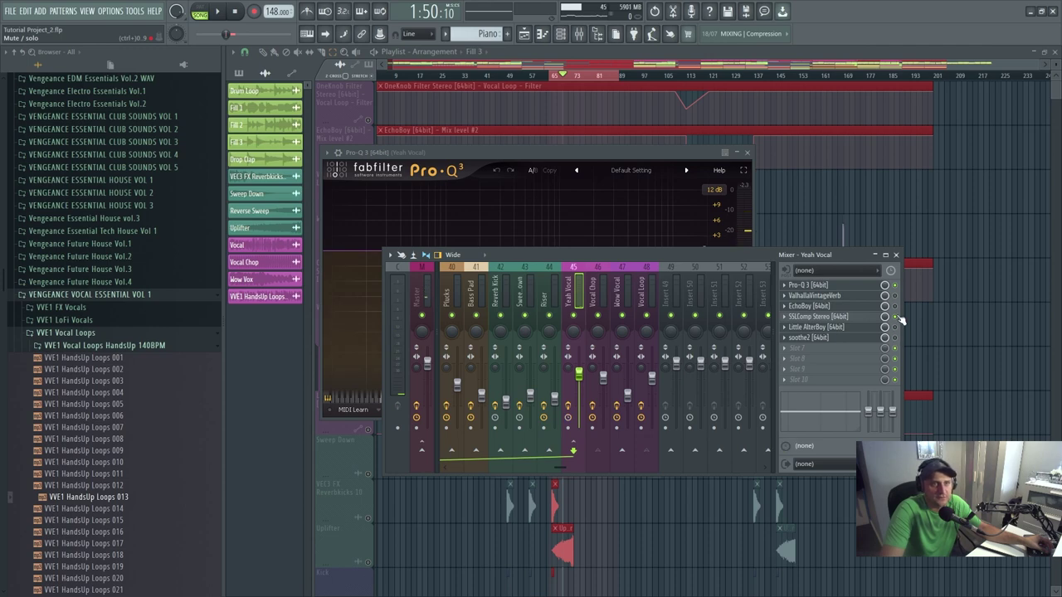
pyautogui.click(846, 285)
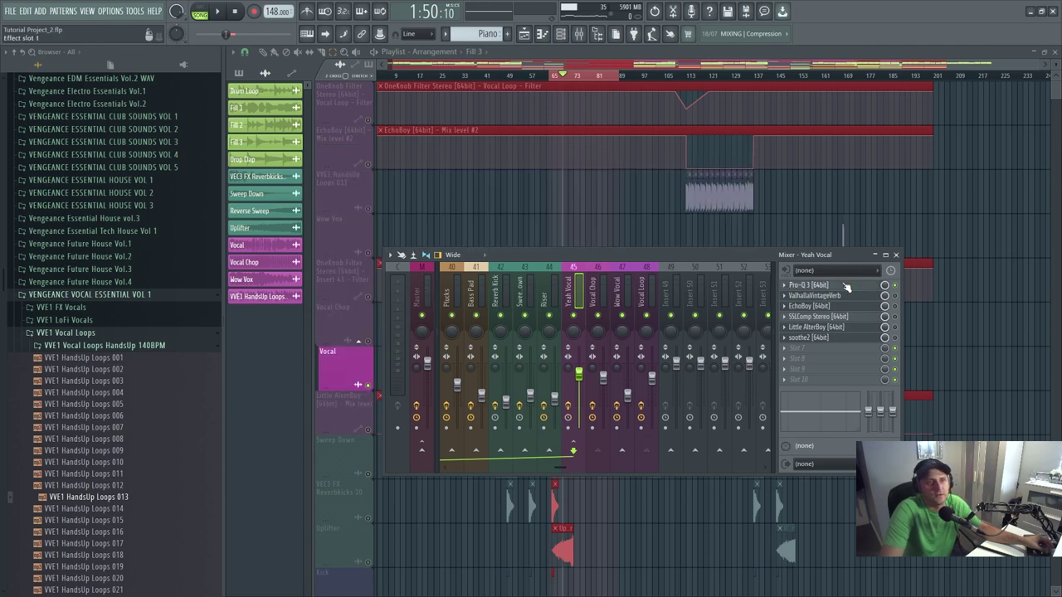
pyautogui.click(901, 290)
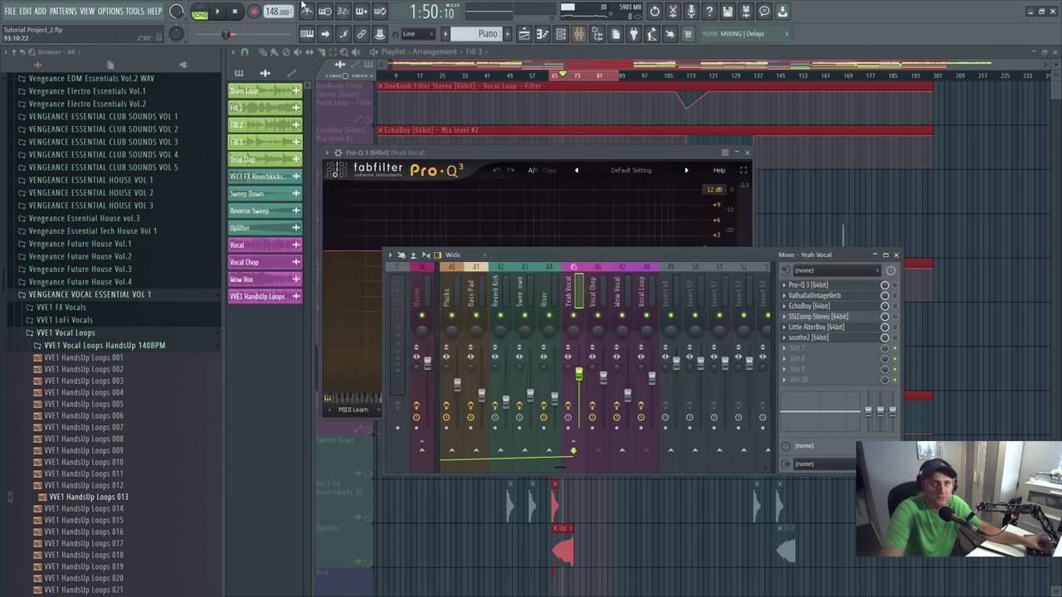
pyautogui.click(222, 12)
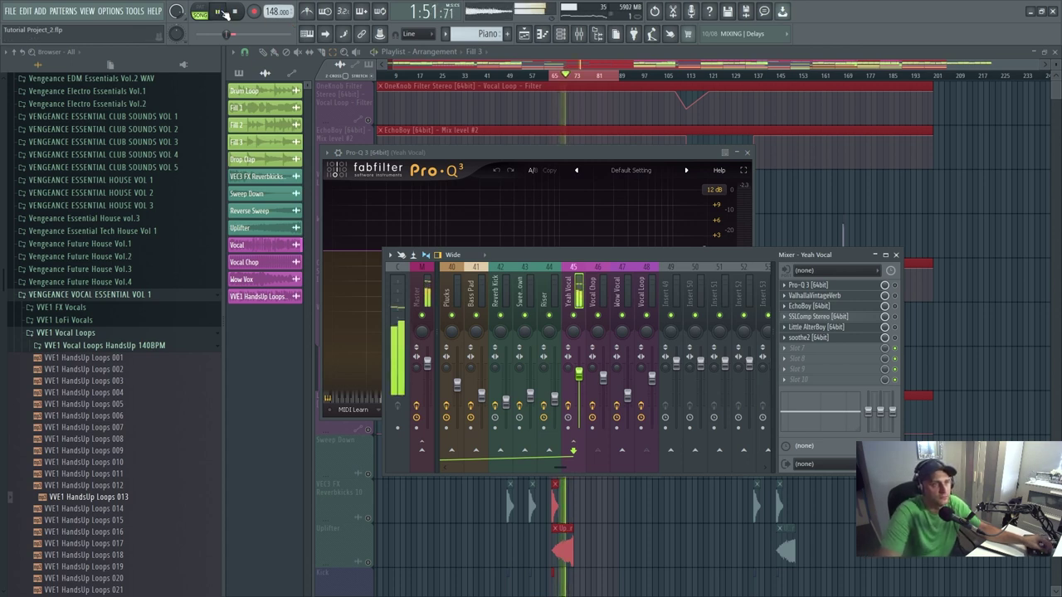
# - Reselect the playlist range from bar 65 to 88 and replay the unprocessed vocal with the mixer shown
pyautogui.click(348, 51)
pyautogui.moveTo(563, 82); pyautogui.dragTo(594, 83)
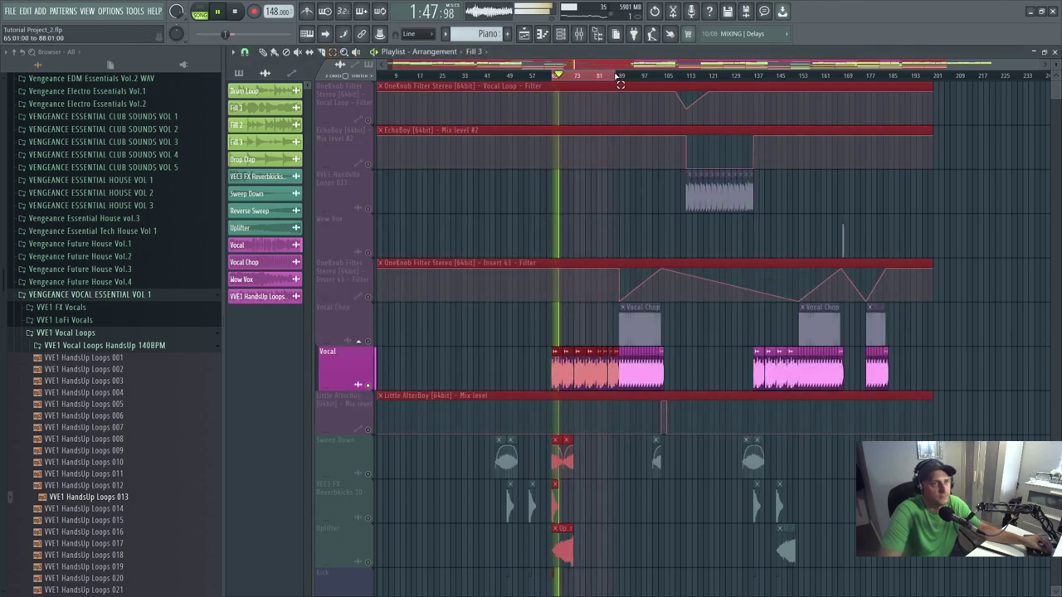
pyautogui.click(583, 33)
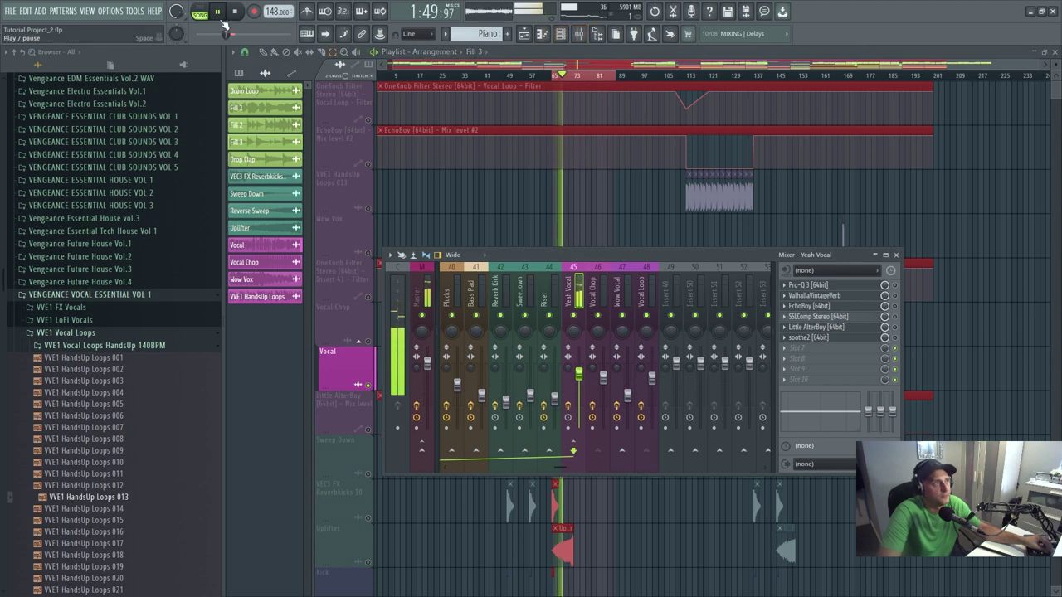
pyautogui.press('space')
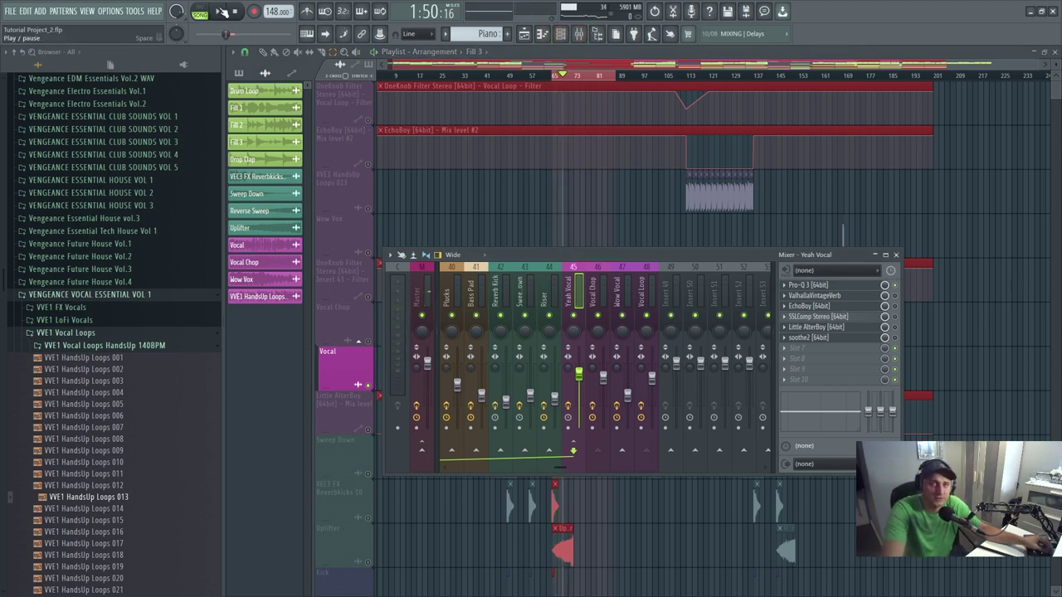
pyautogui.press('space')
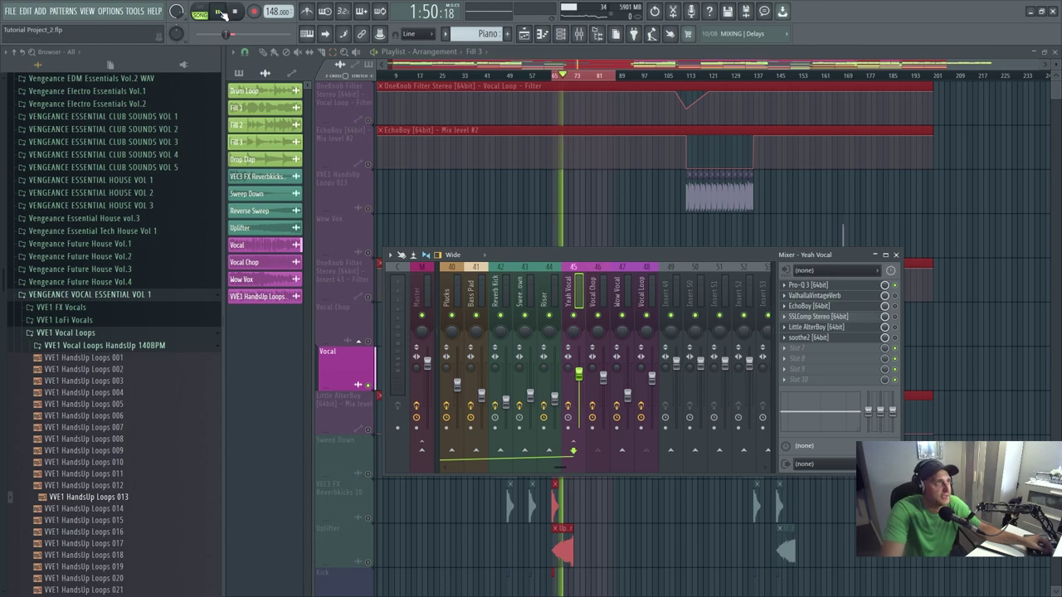
# - Open Pro-Q 3 on the Yeah Vocal during playback, nudge its low cut band slightly upward, and stop playback
pyautogui.click(809, 284)
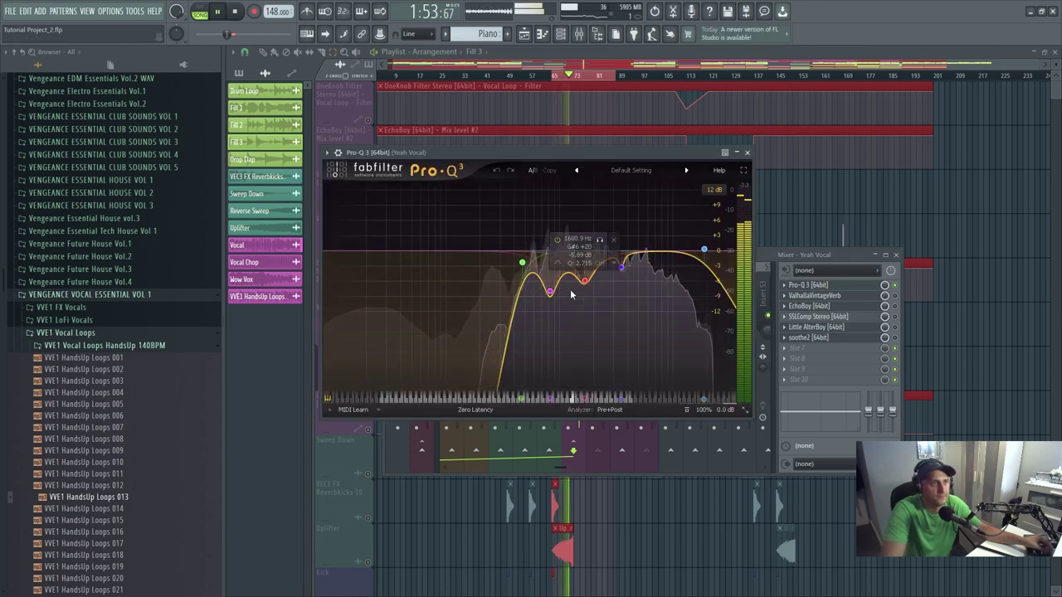
pyautogui.moveTo(522, 262)
pyautogui.moveTo(522, 263); pyautogui.dragTo(523, 258)
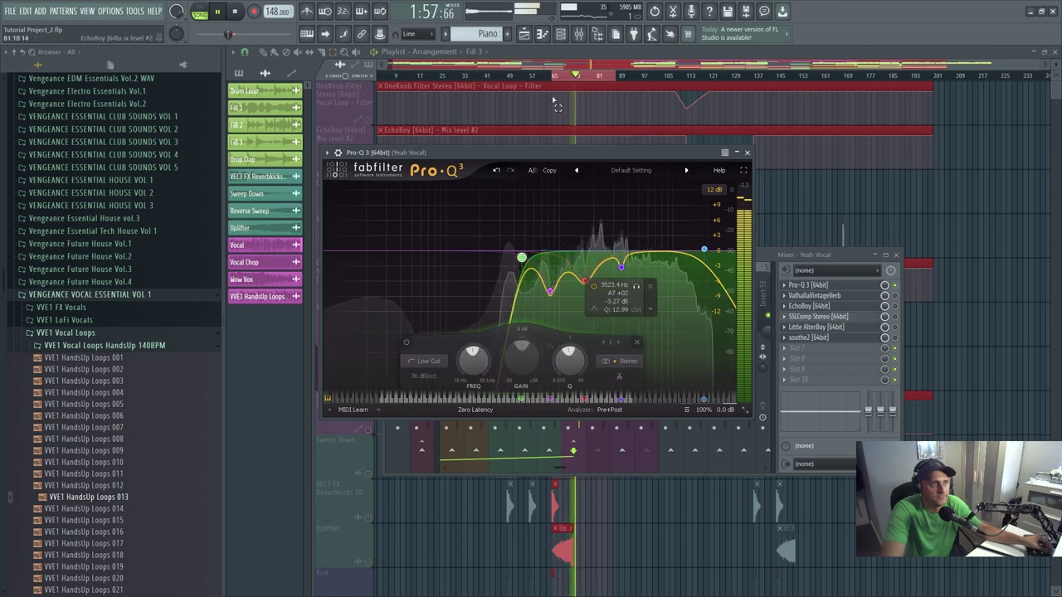
pyautogui.press('space')
# - Enable ValhallaVintageVerb on the Yeah Vocal, play the vocal while viewing the reverb settings, and close its window and pause
pyautogui.press('F9')
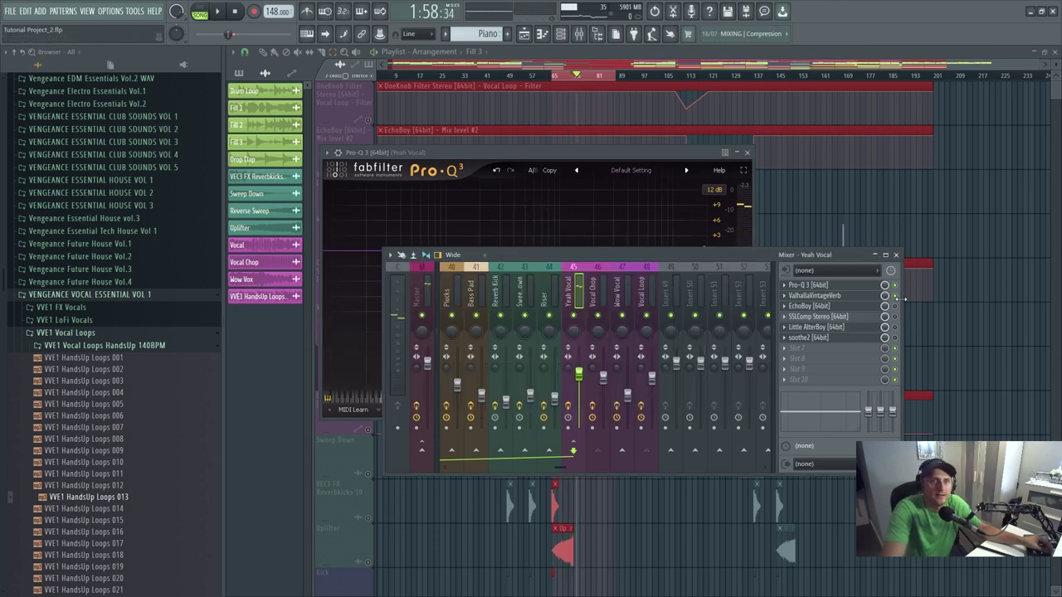
pyautogui.press('space')
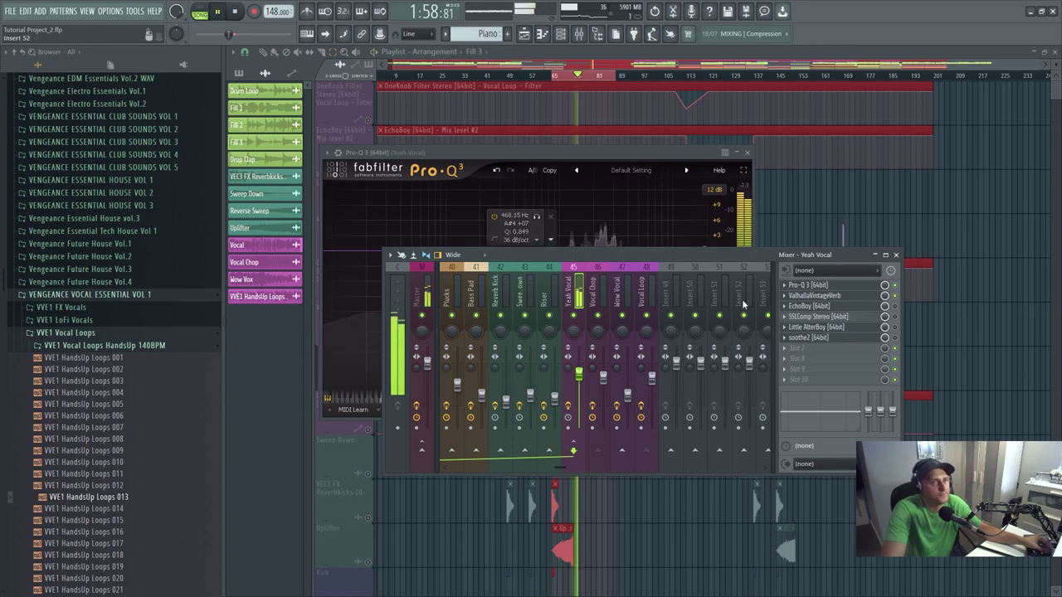
pyautogui.click(845, 297)
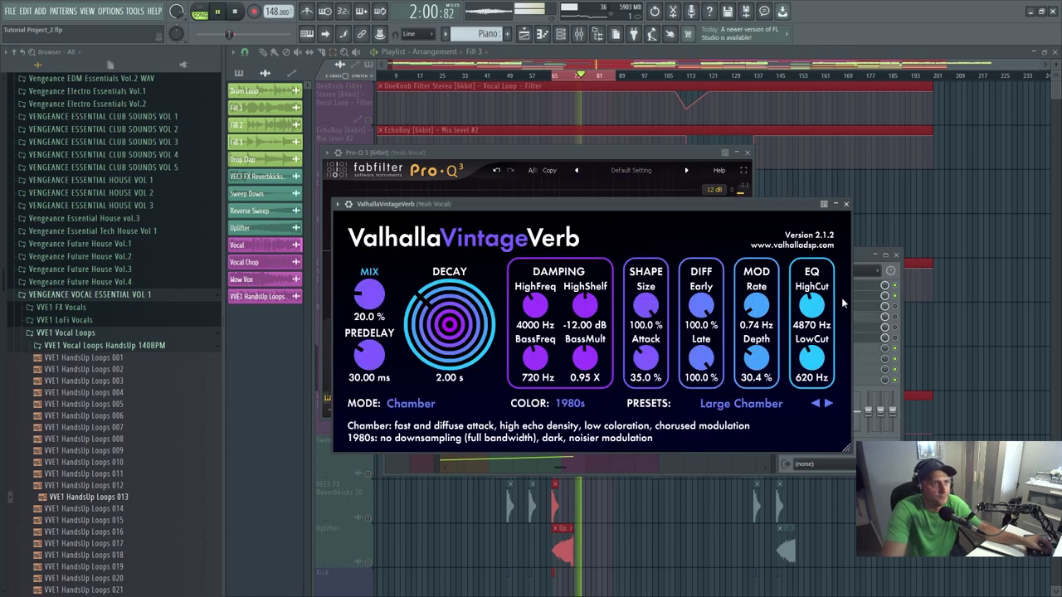
pyautogui.click(846, 204)
pyautogui.click(214, 11)
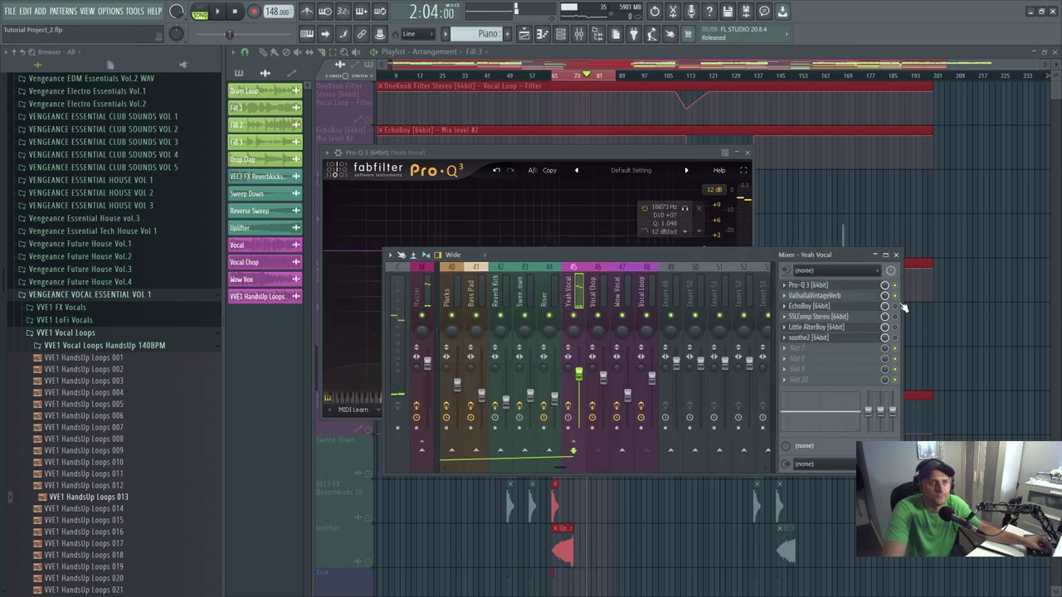
# - Enable EchoBoy on the Yeah Vocal, open its window, and play the vocal with the delay before pausing
pyautogui.click(858, 306)
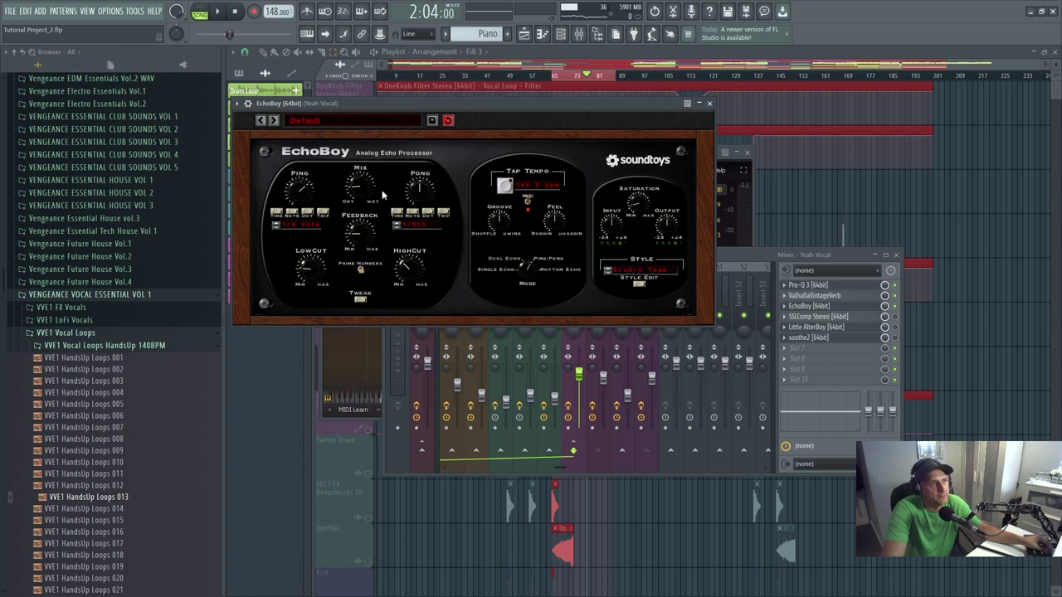
pyautogui.press('space')
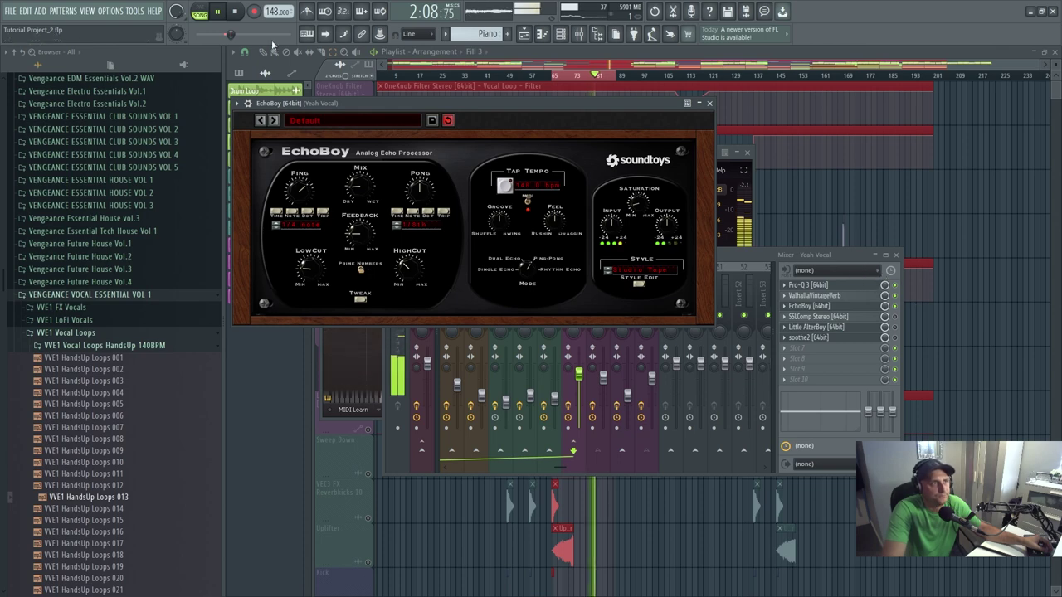
pyautogui.press('space')
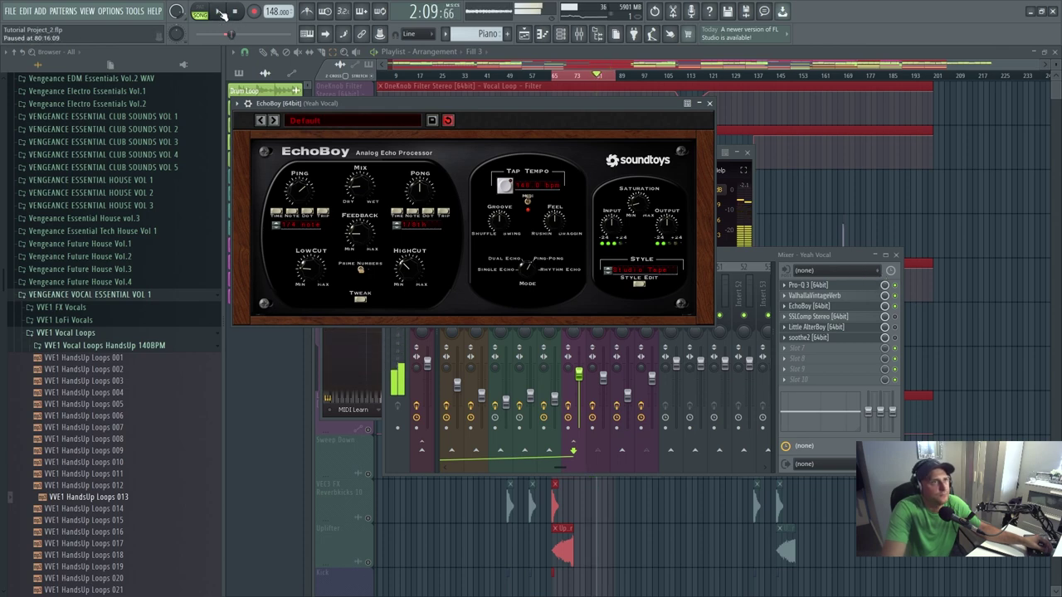
# - Enable SSLComp Stereo on the Yeah Vocal, open and reposition its window, play the compressed vocal, and pause
pyautogui.click(829, 318)
pyautogui.click(830, 318)
pyautogui.click(829, 317)
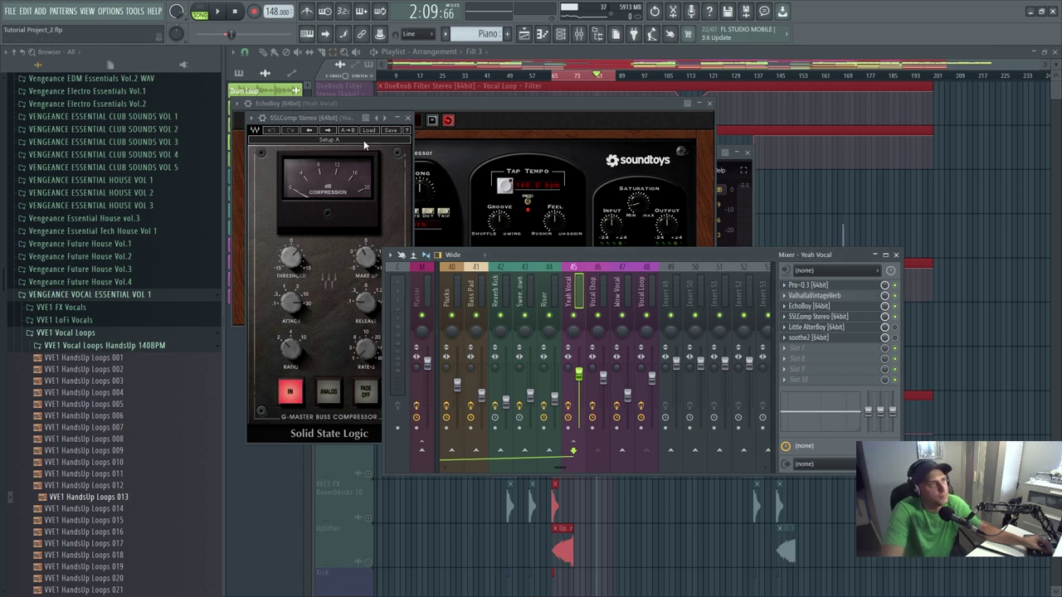
pyautogui.moveTo(340, 122); pyautogui.dragTo(456, 126)
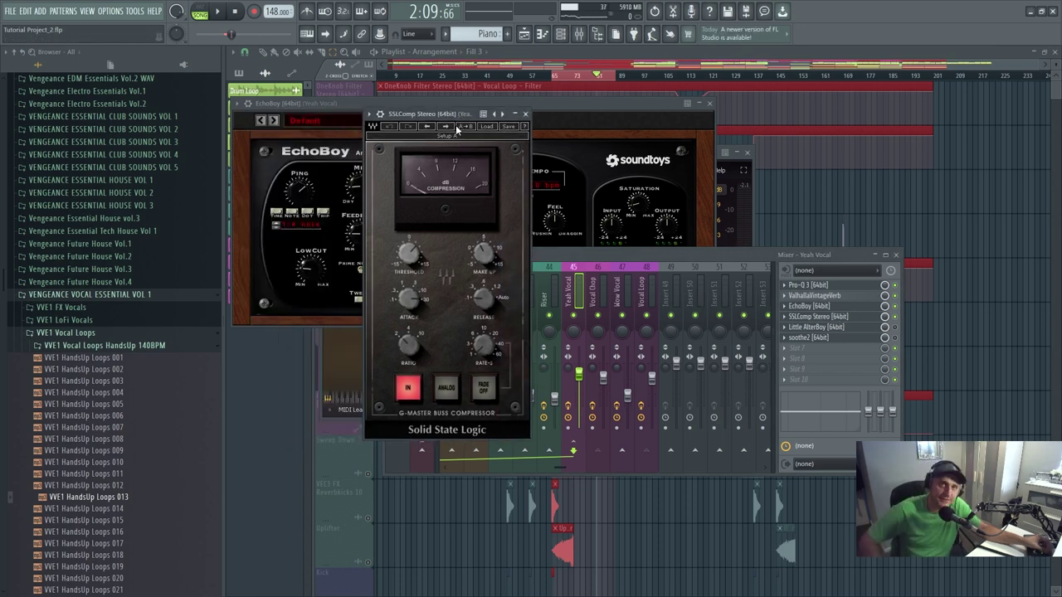
pyautogui.click(219, 15)
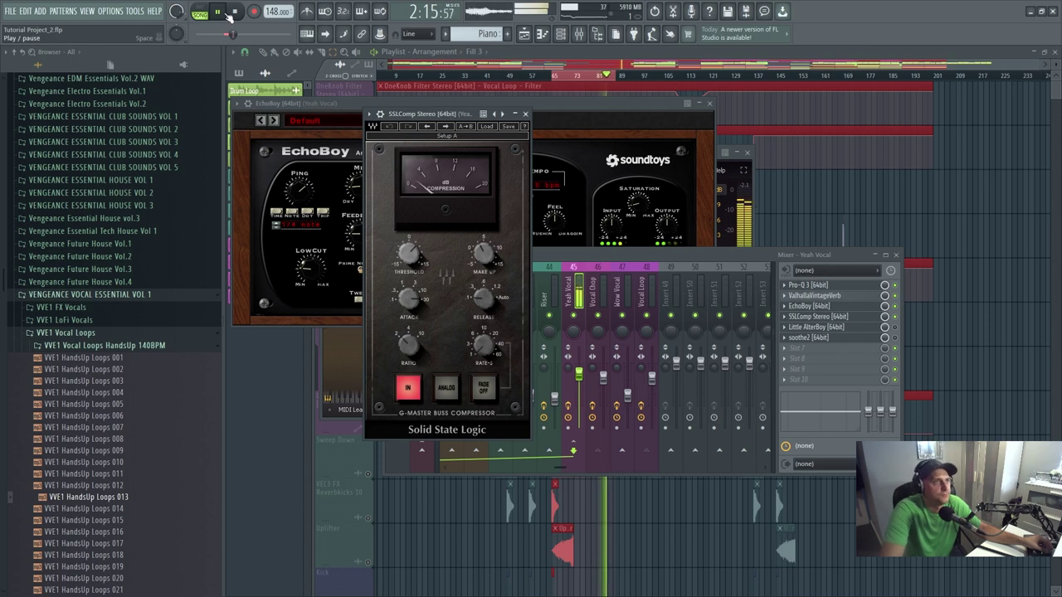
pyautogui.click(228, 14)
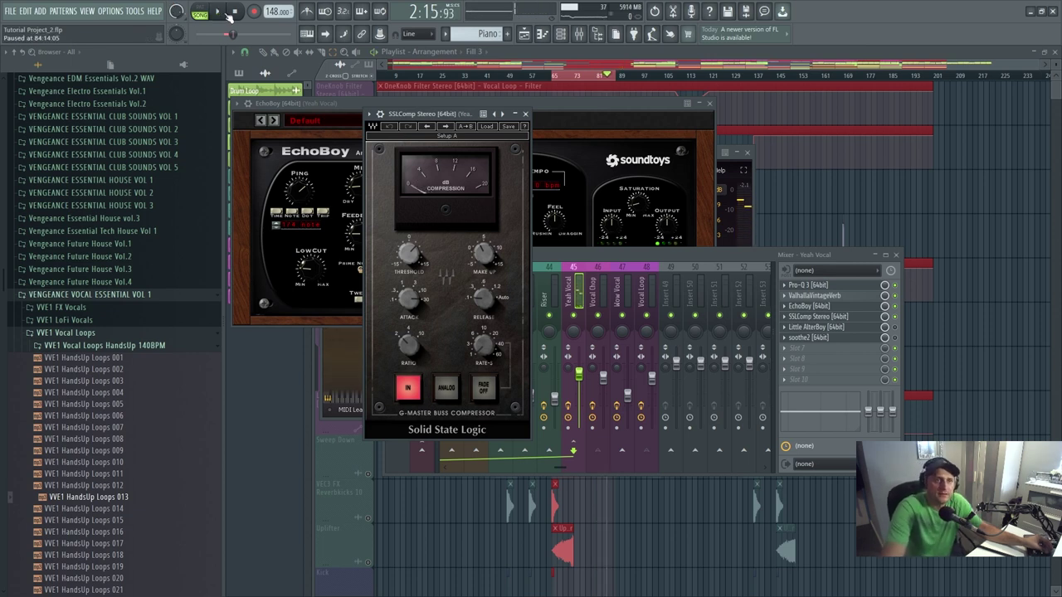
# - Enable soothe2 on the Yeah Vocal, play the vocal with its settings open, bring the mixer forward, and stop playback
pyautogui.click(896, 344)
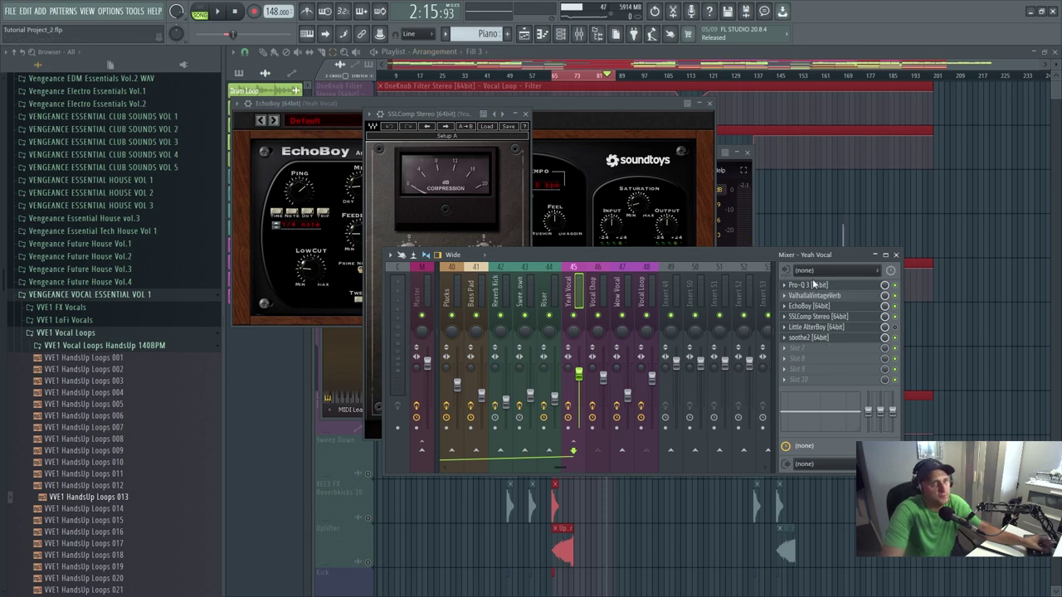
pyautogui.click(813, 338)
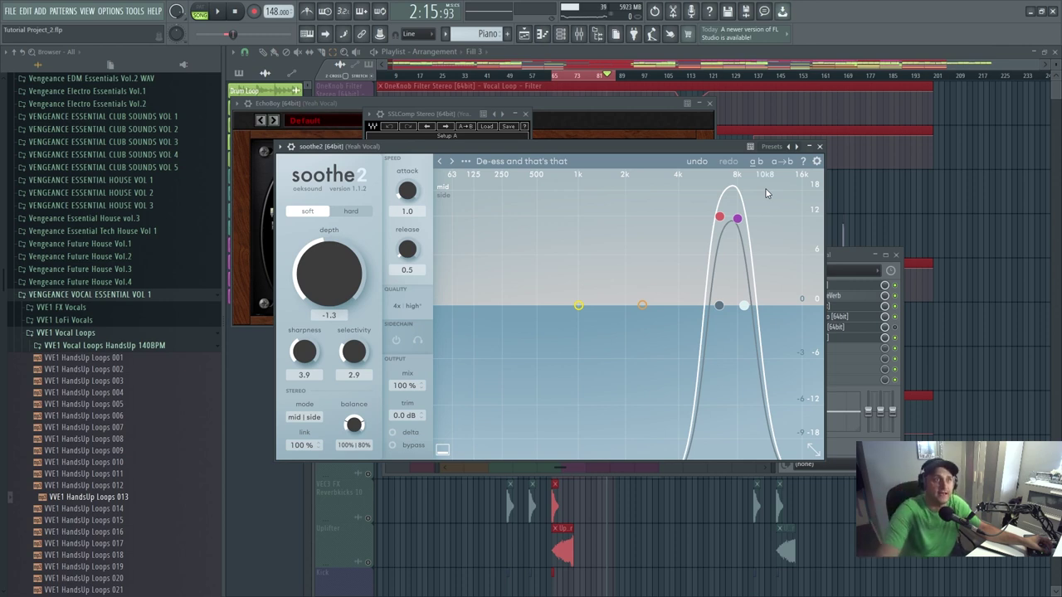
pyautogui.press('space')
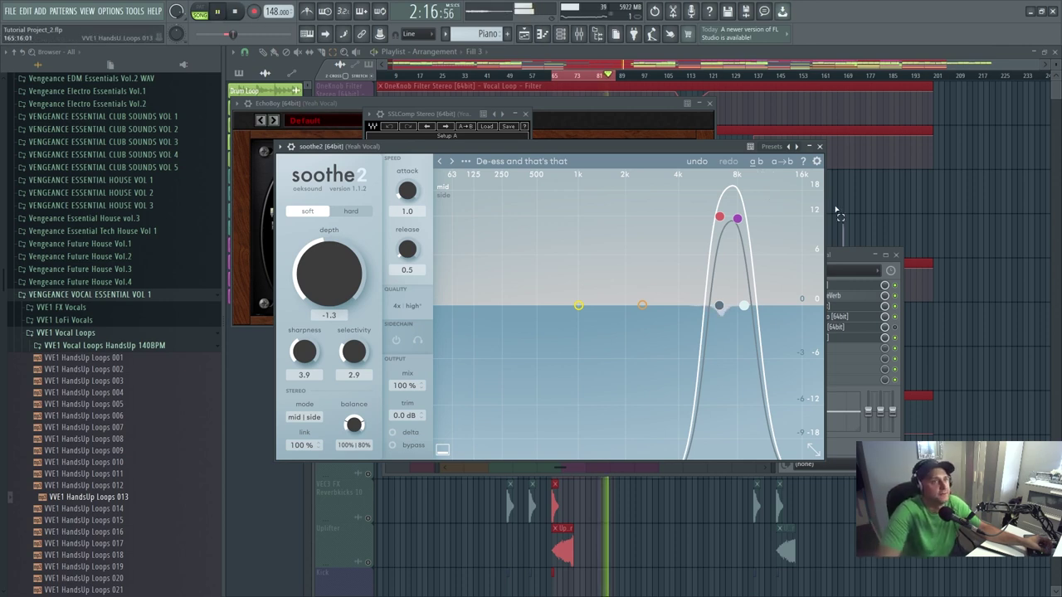
pyautogui.click(852, 255)
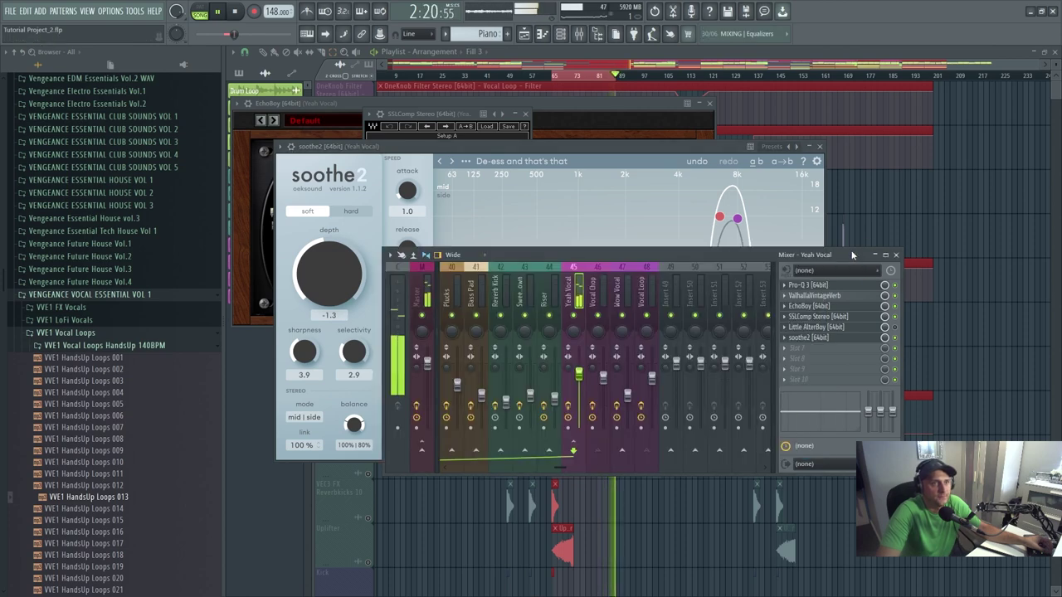
pyautogui.click(237, 11)
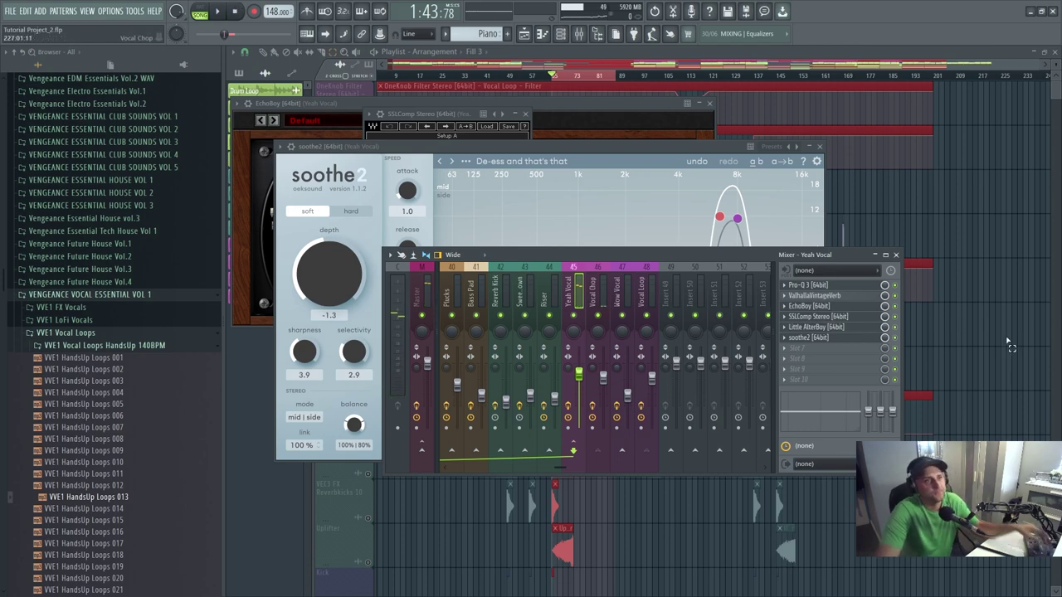
# - Close all plugin and mixer windows, unsolo the Vocal track, and clear the playlist's time selection
pyautogui.press('F12')
pyautogui.scroll(-1, 1029, 361)
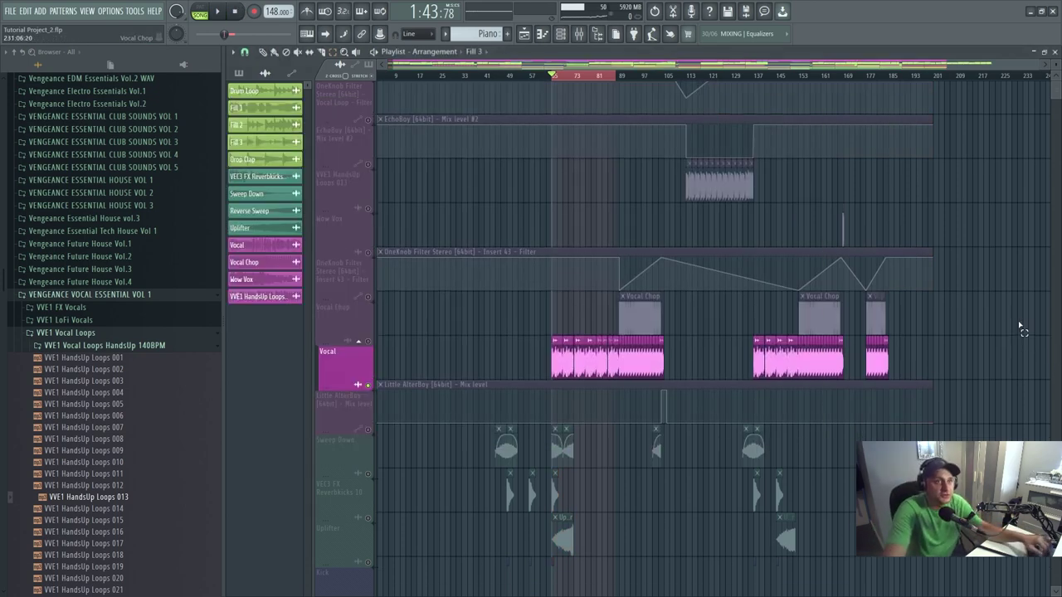
pyautogui.click(371, 167)
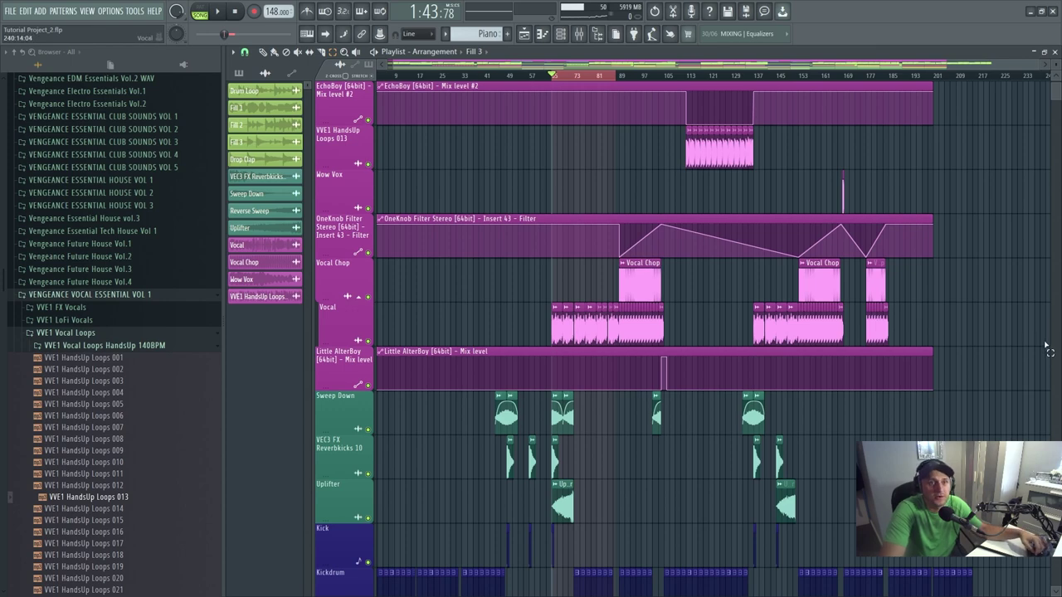
pyautogui.scroll(1, 769, 151)
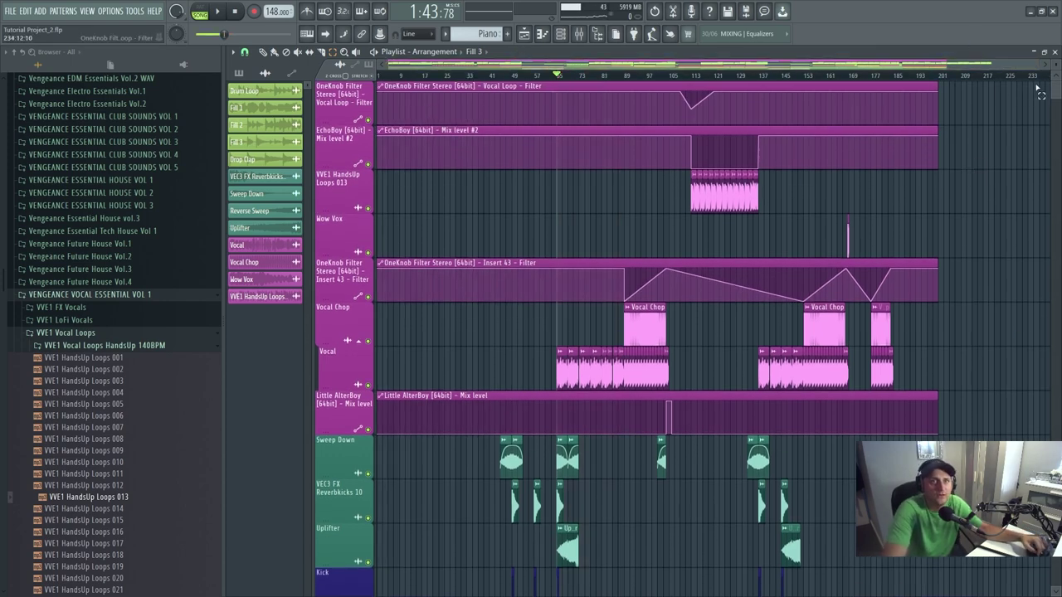
pyautogui.scroll(-3, 973, 69)
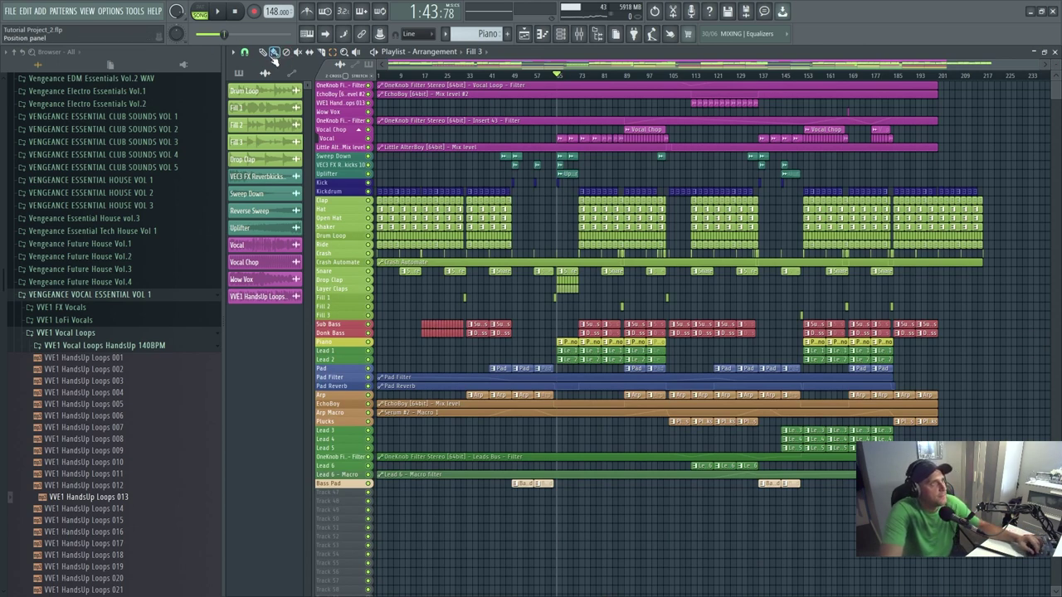
# - Open the Wow Vox sample's channel settings, audition the sample, and close the window
pyautogui.click(277, 284)
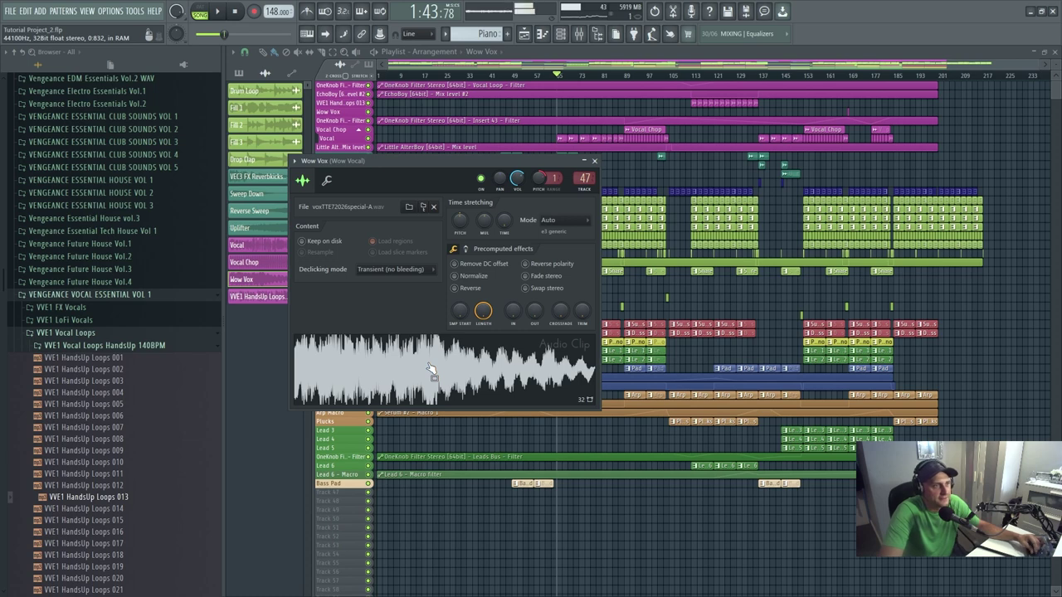
pyautogui.press('space')
pyautogui.press('Escape')
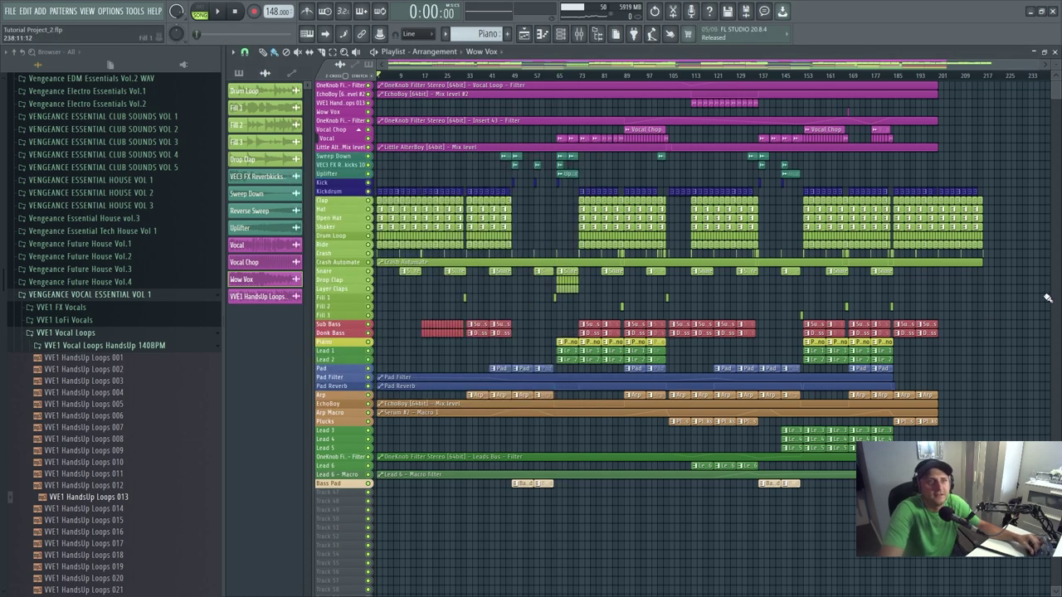
# - Play the arrangement from just before the Wow Vox clip to hear it in context, and stop
pyautogui.scroll(3, 681, 332)
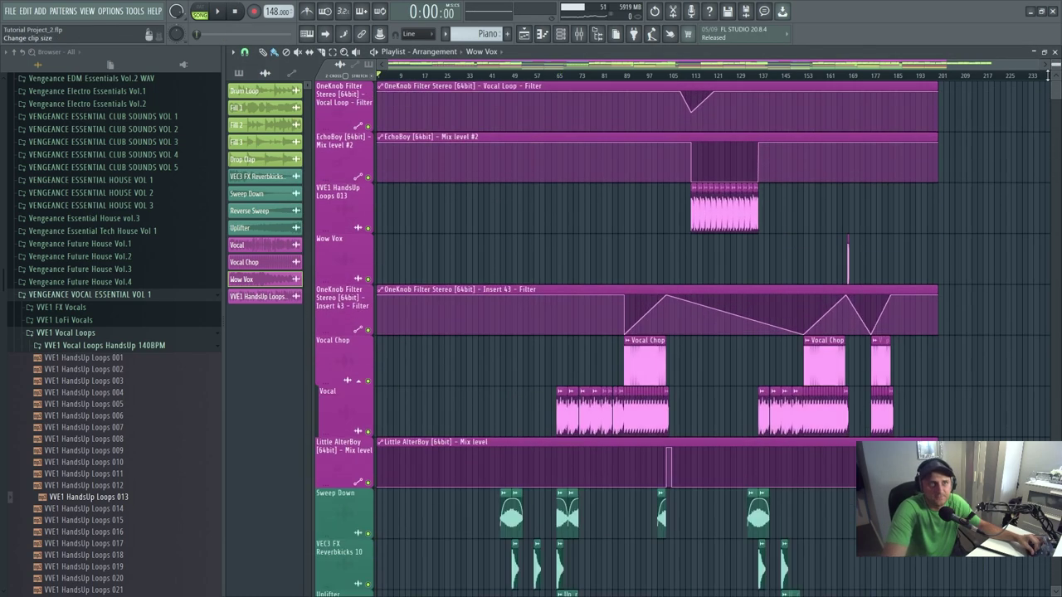
pyautogui.click(844, 76)
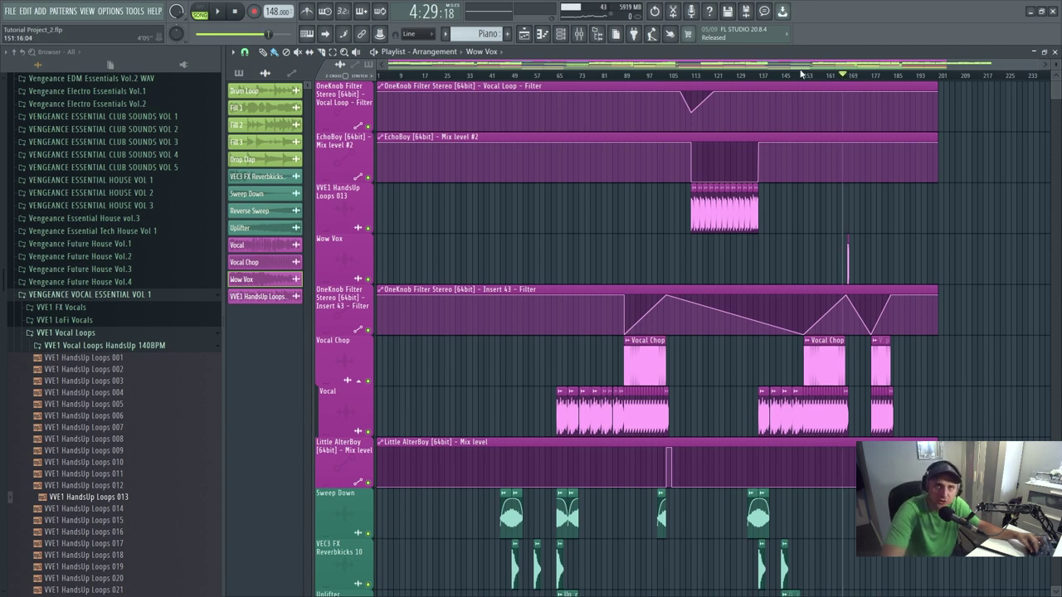
pyautogui.press('space')
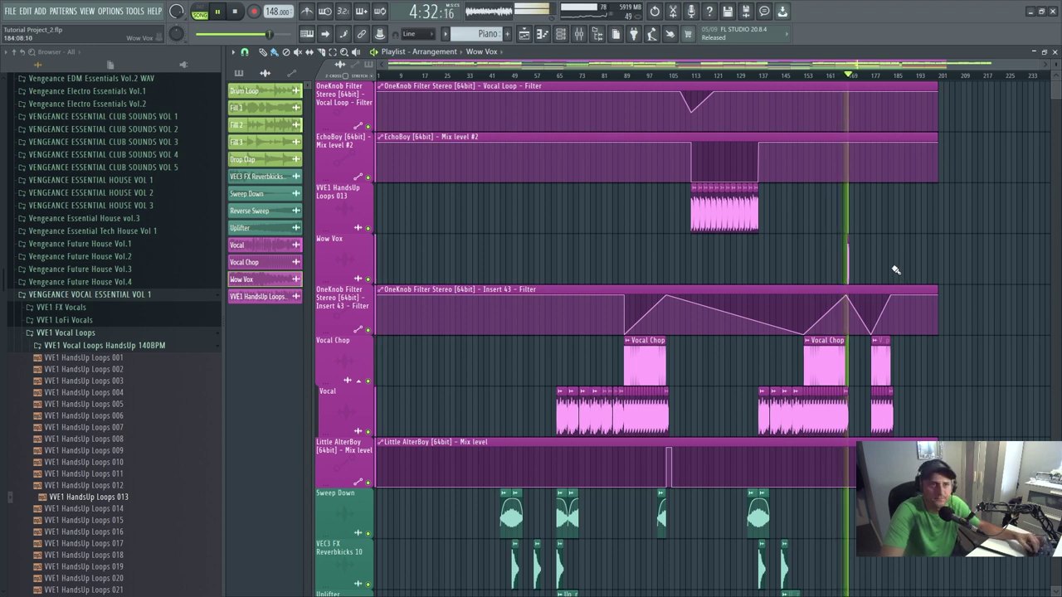
pyautogui.press('space')
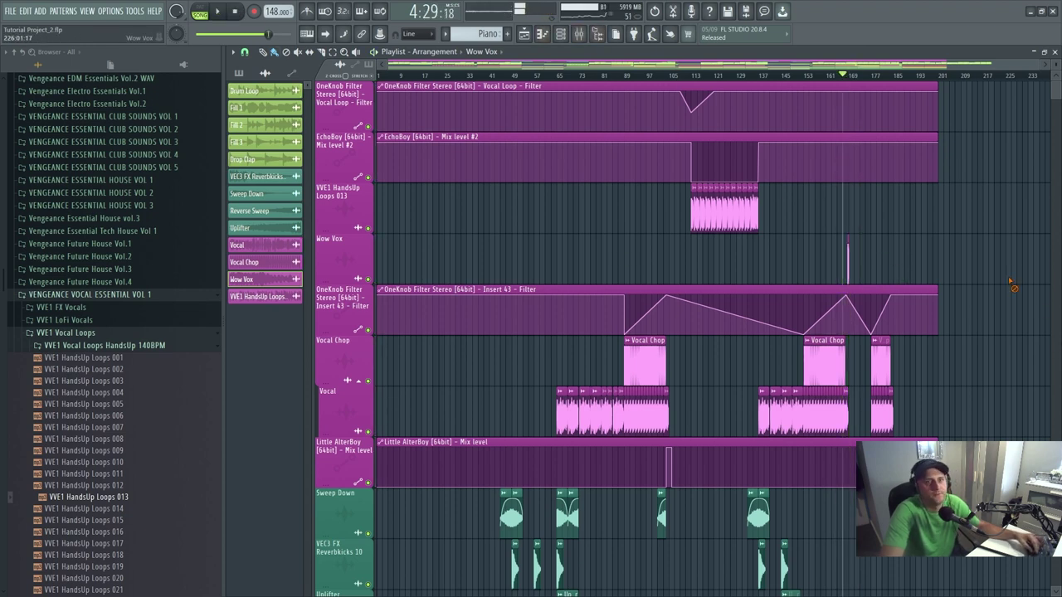
# - Look over the whole arrangement in the playlist, from the vocal tracks down to Bass Pad
pyautogui.scroll(-3, 1012, 287)
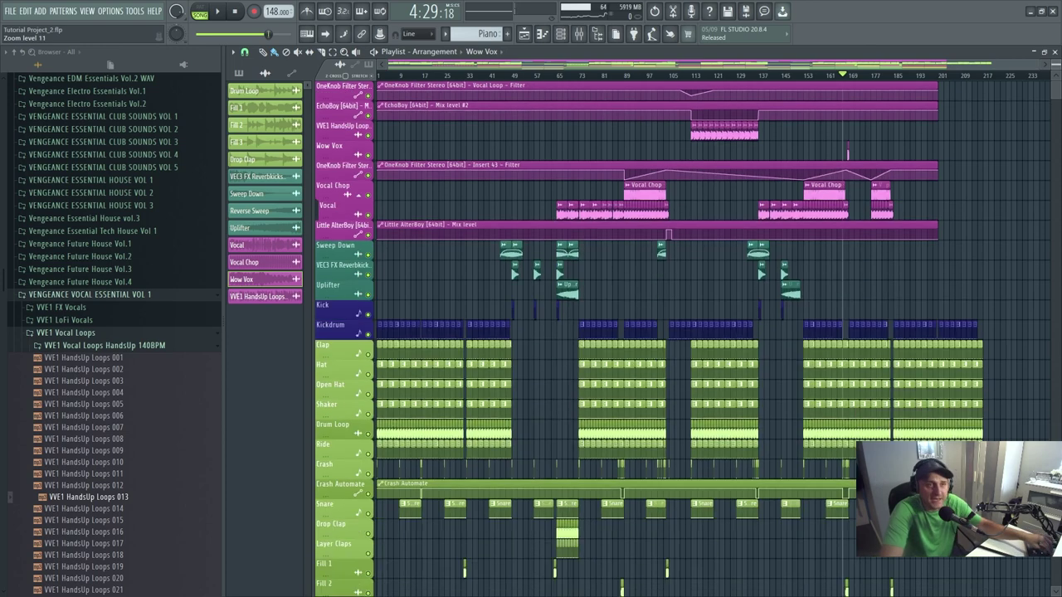
pyautogui.scroll(-4, 1012, 286)
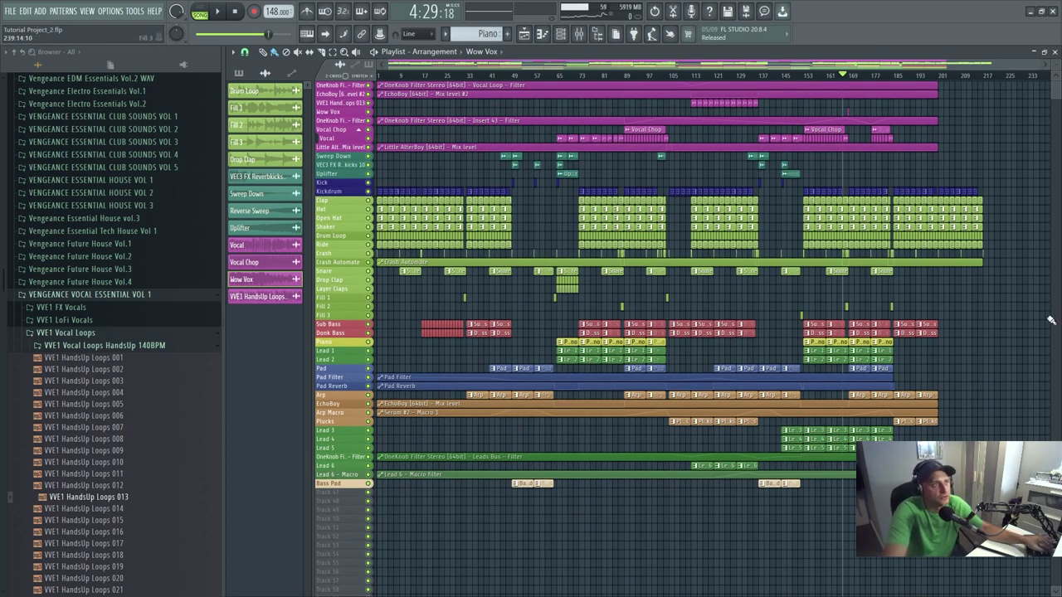
pyautogui.scroll(-2, 1051, 324)
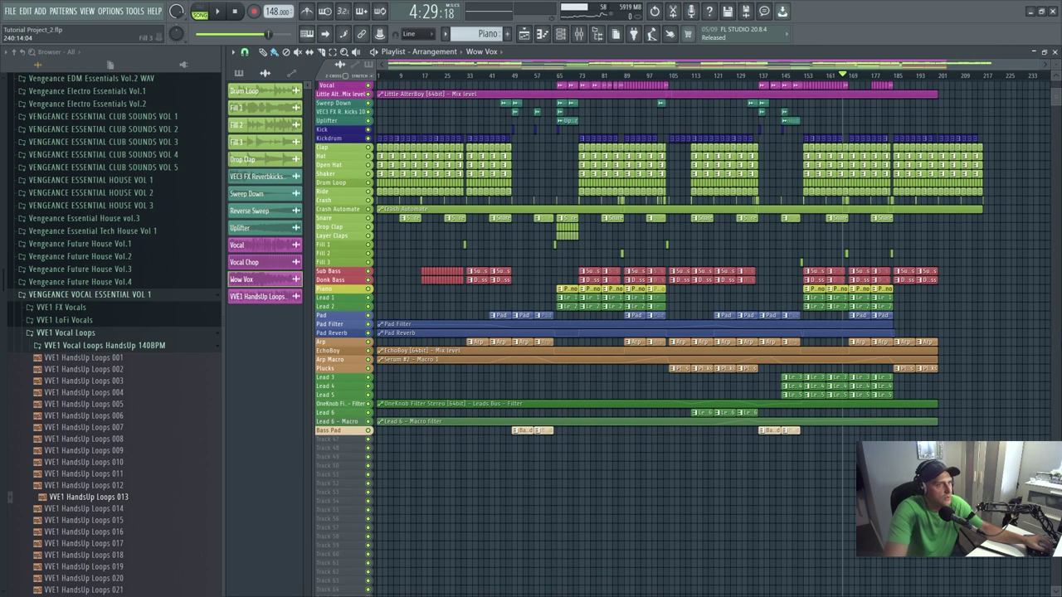
pyautogui.scroll(2, 1051, 324)
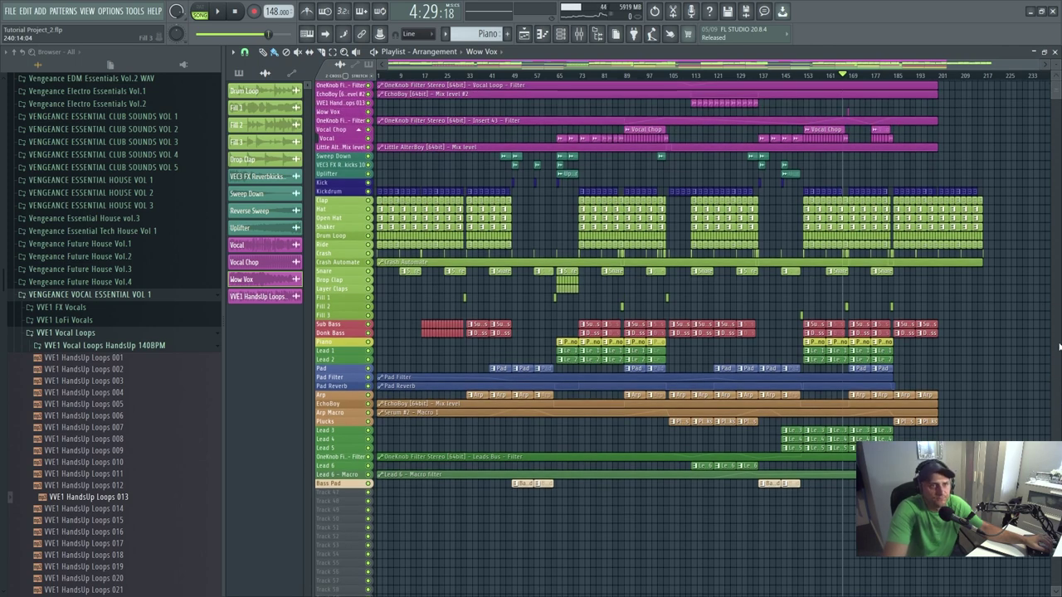
pyautogui.scroll(-2, 1055, 353)
pyautogui.scroll(2, 1052, 360)
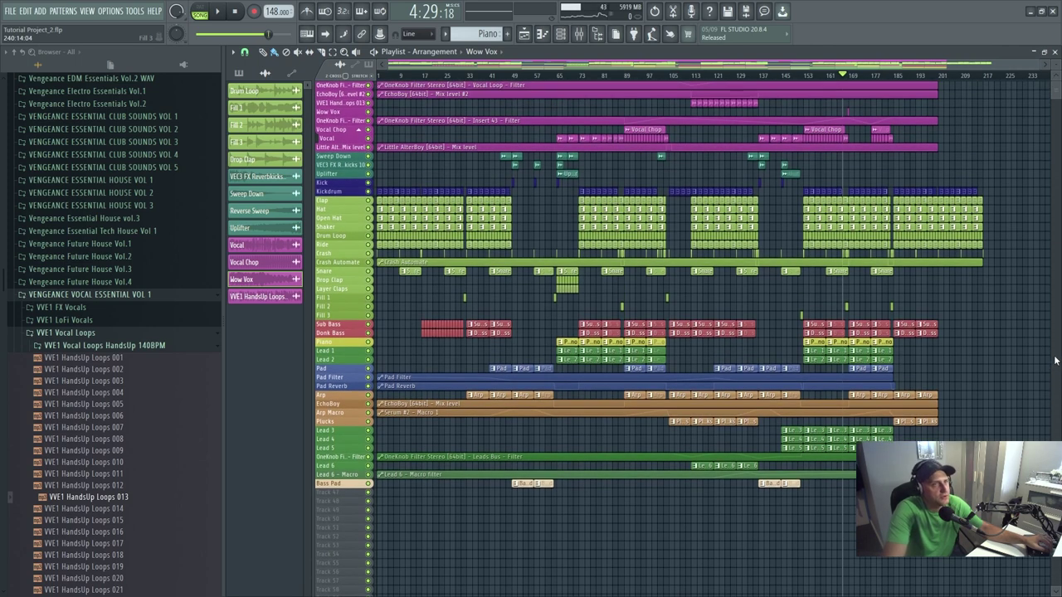
pyautogui.scroll(3, 1056, 67)
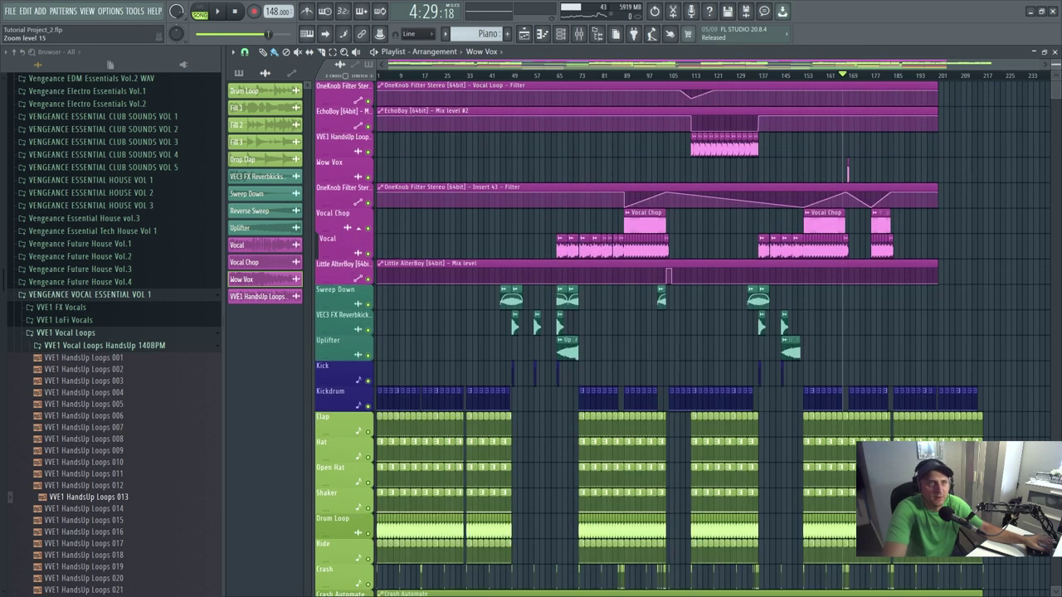
# - Hide the browser to widen the playlist and show all tracks of the arrangement down to Bass Pad
pyautogui.scroll(-2, 1056, 66)
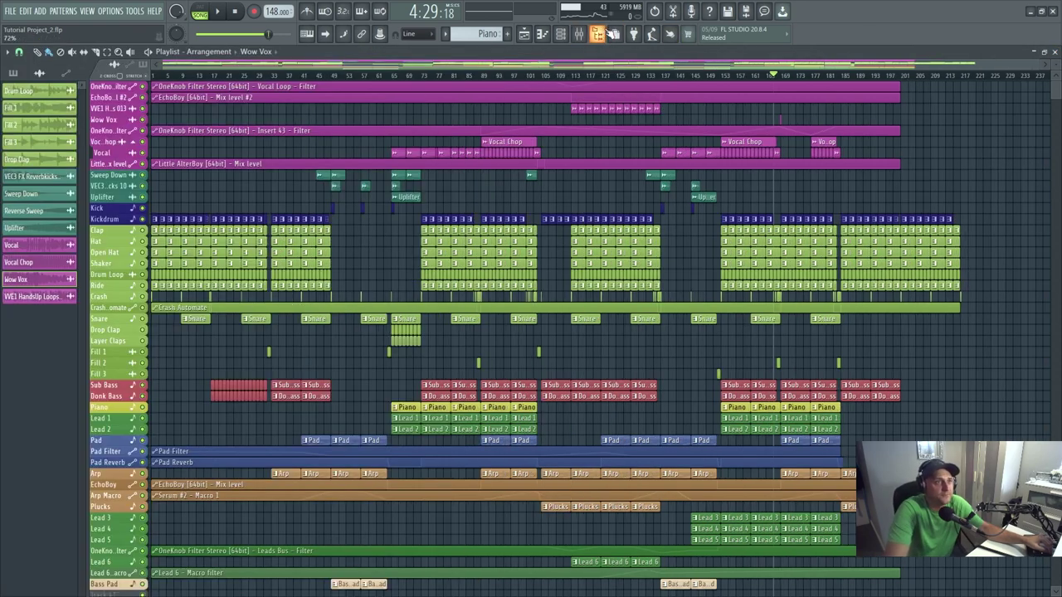
pyautogui.click(615, 34)
pyautogui.scroll(-2, 996, 292)
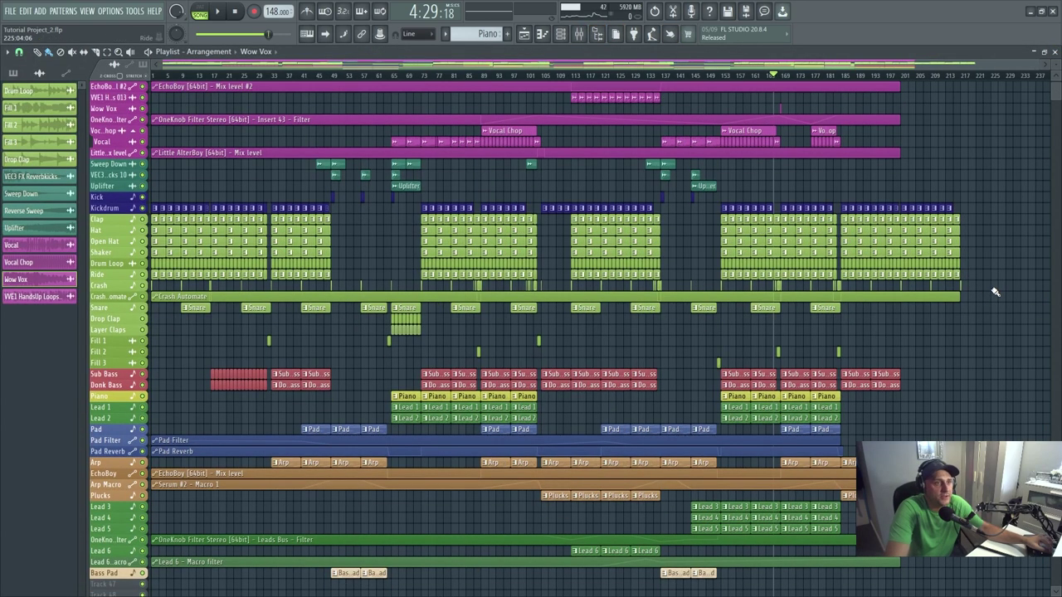
pyautogui.scroll(2, 996, 292)
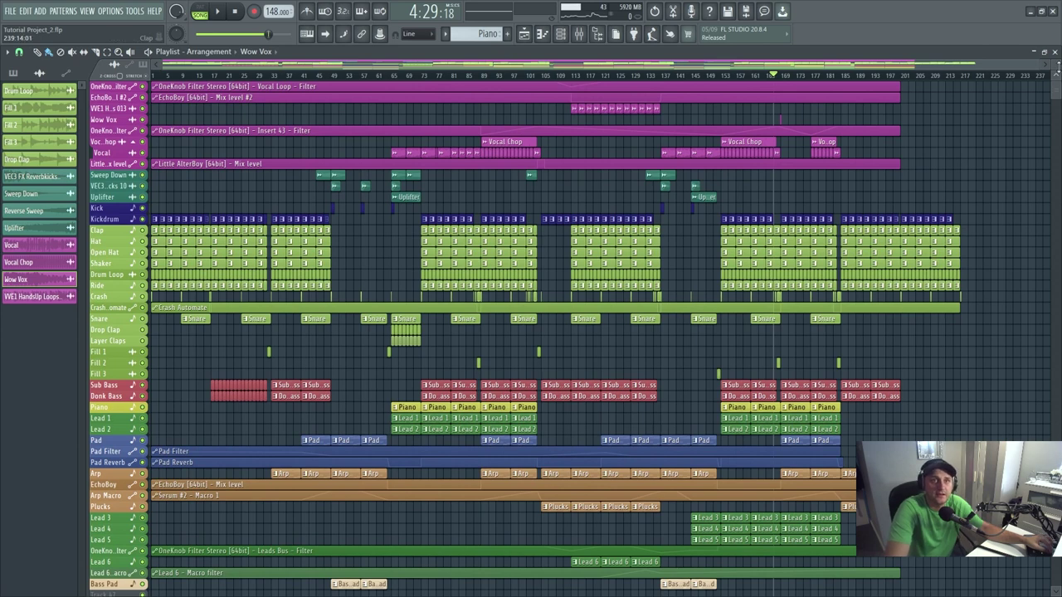
pyautogui.scroll(-2, 1037, 282)
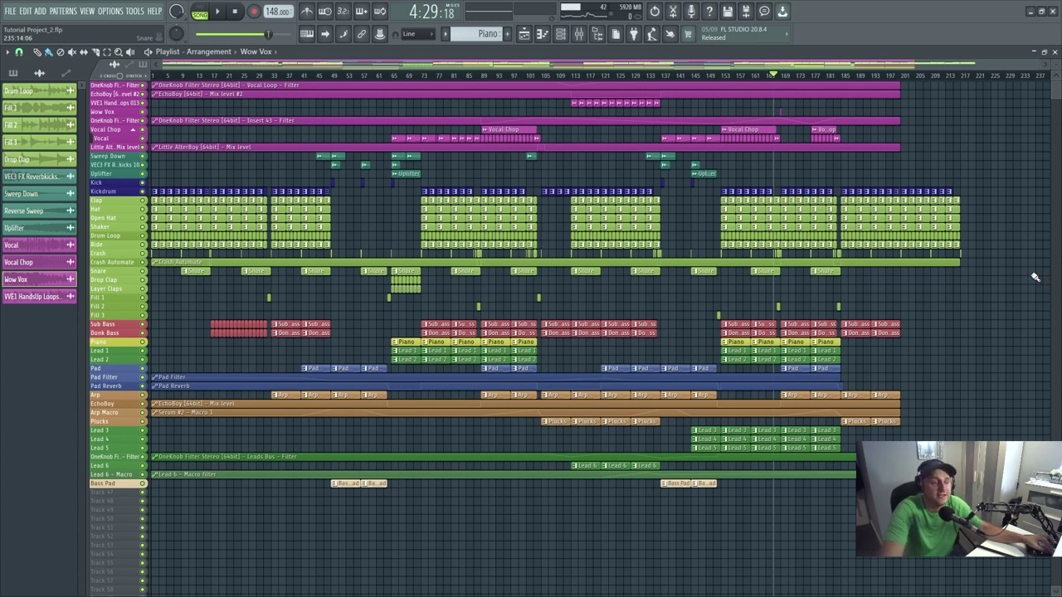
pyautogui.scroll(-1, 1035, 277)
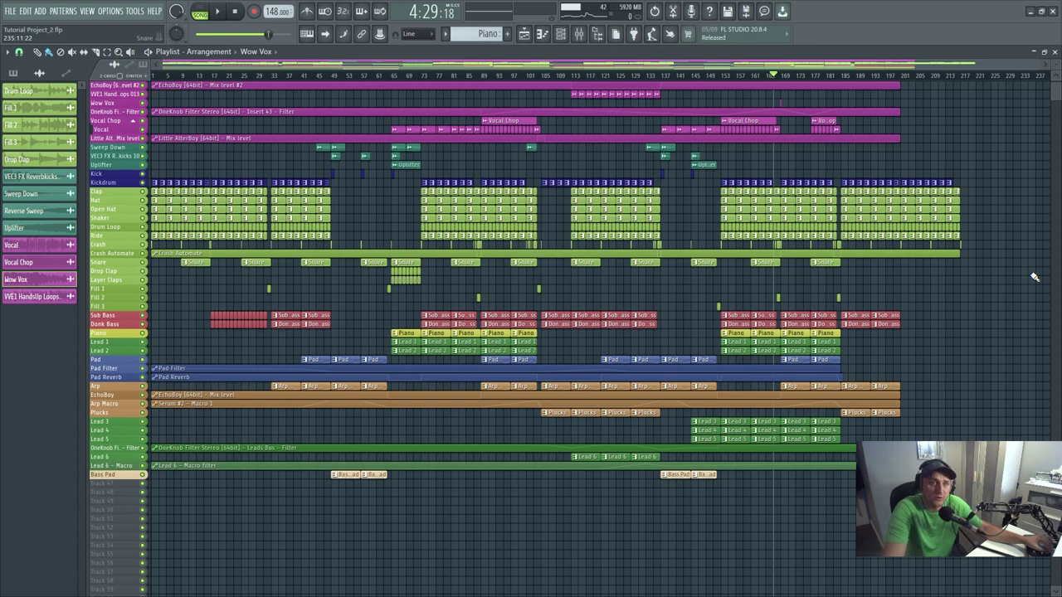
pyautogui.scroll(1, 1036, 286)
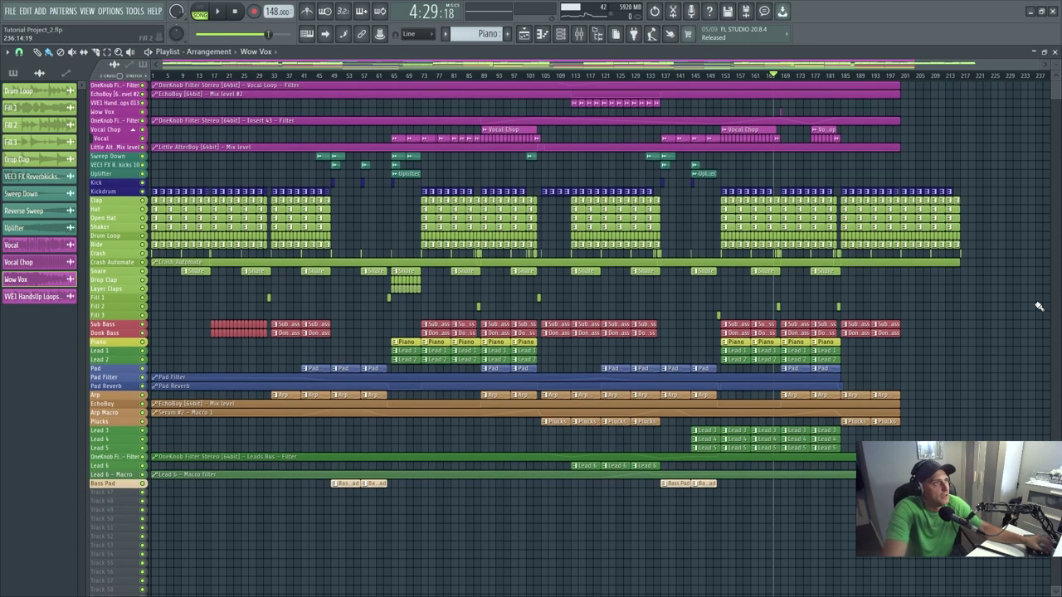